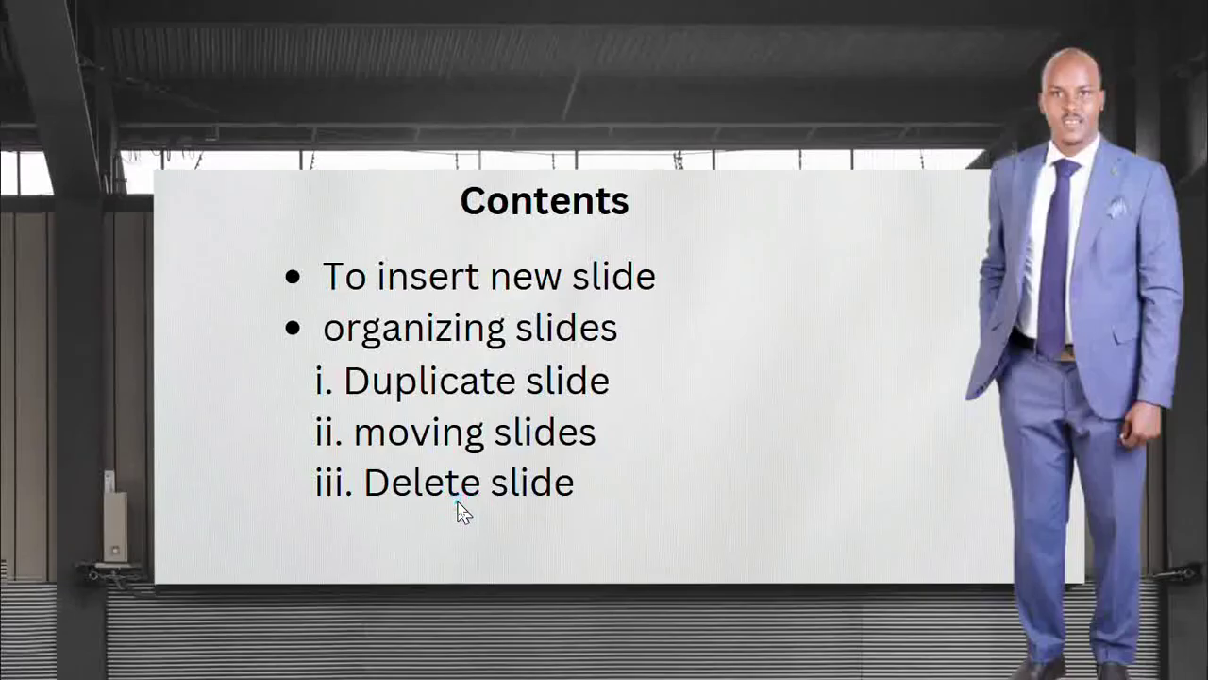
# Step: Exit full screen, minimize Chrome and close the Computer Course folder window
pyautogui.press('Escape')
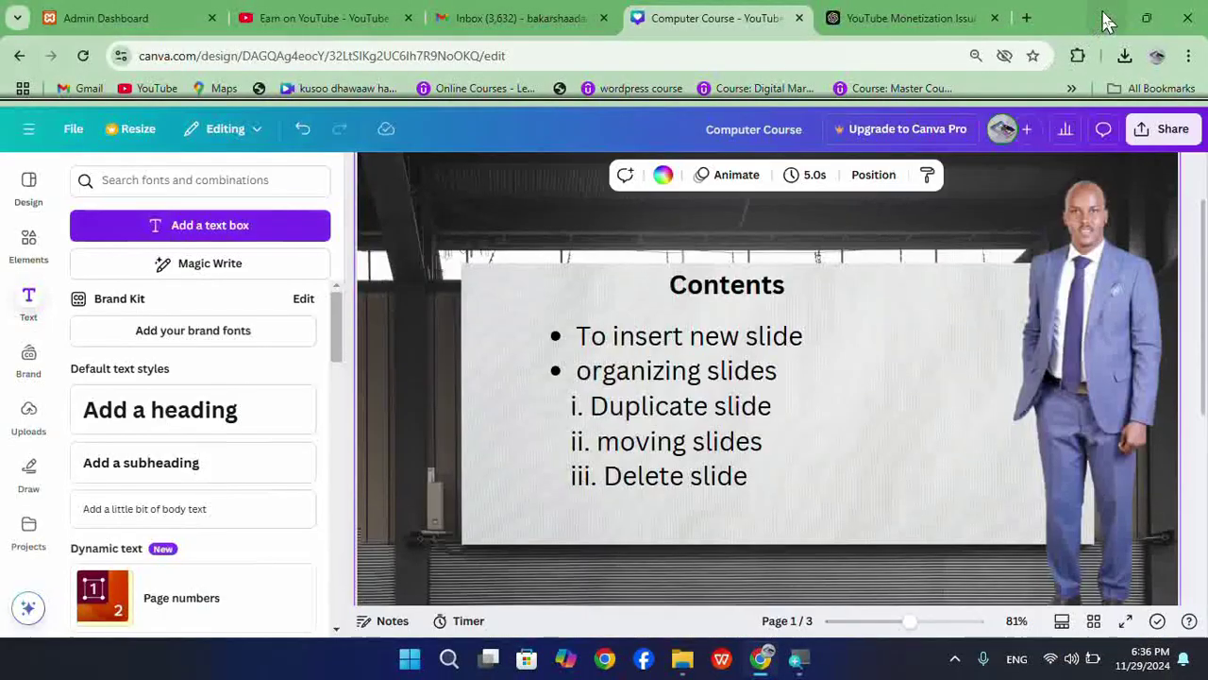
pyautogui.click(1107, 18)
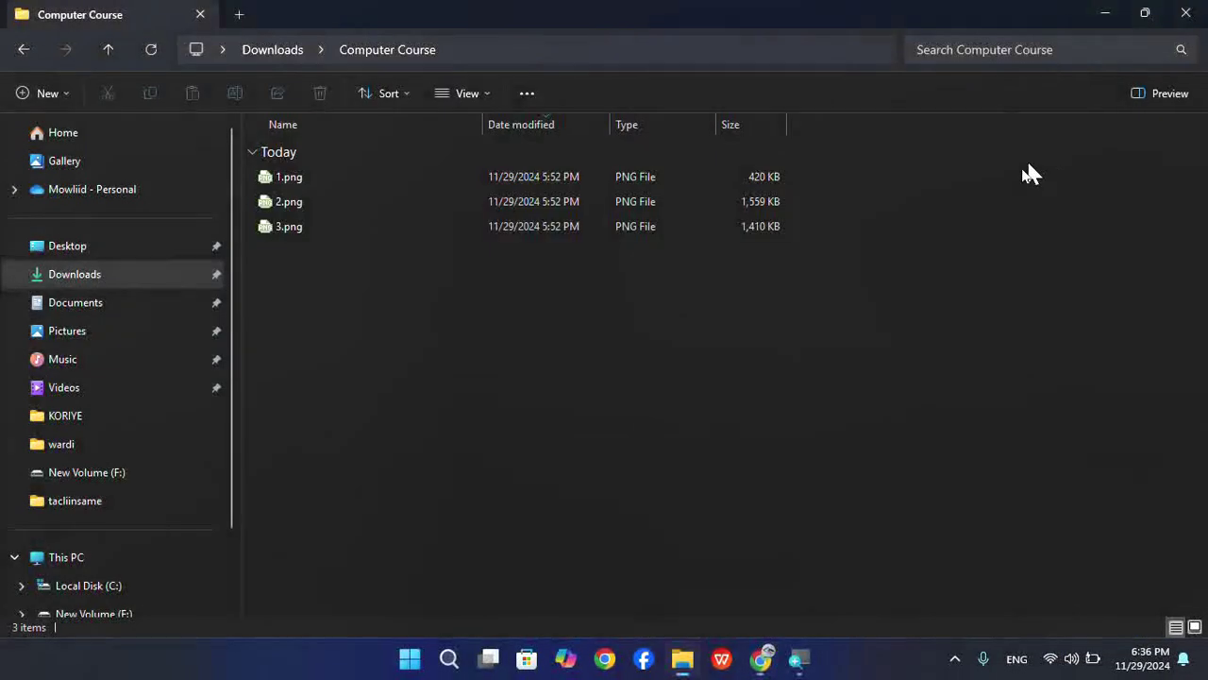
pyautogui.click(1186, 13)
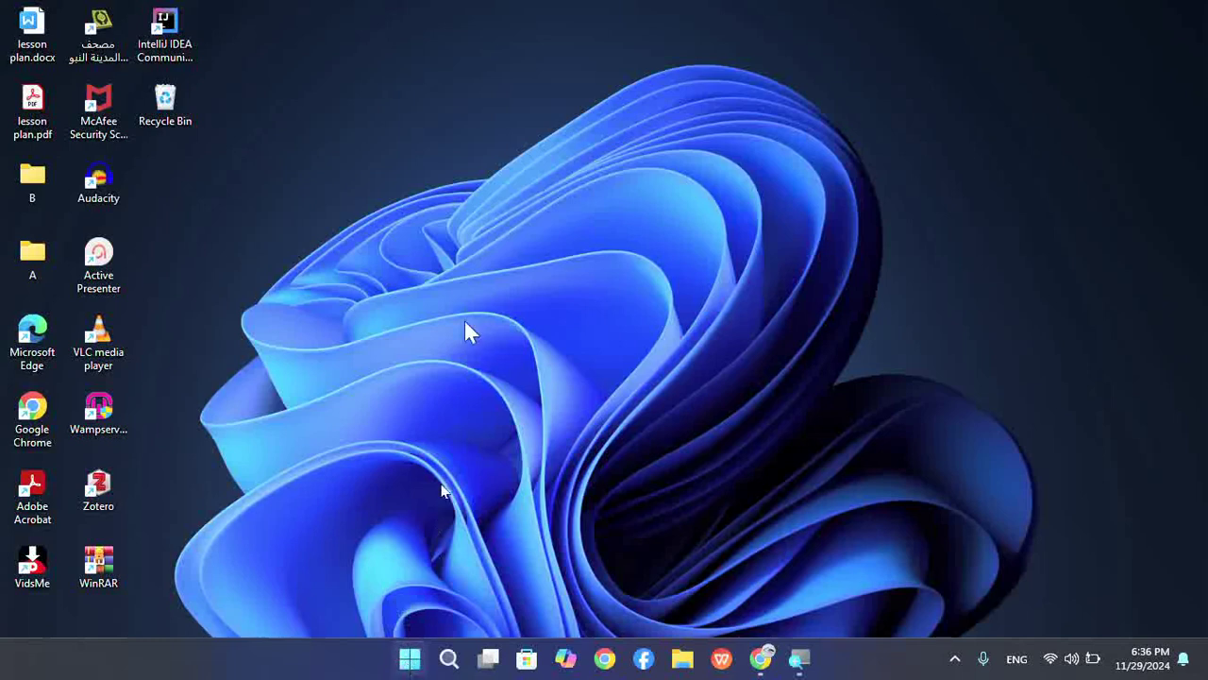
# Step: Launch PowerPoint 2016 by searching 'pow' from the Start menu
pyautogui.click(410, 661)
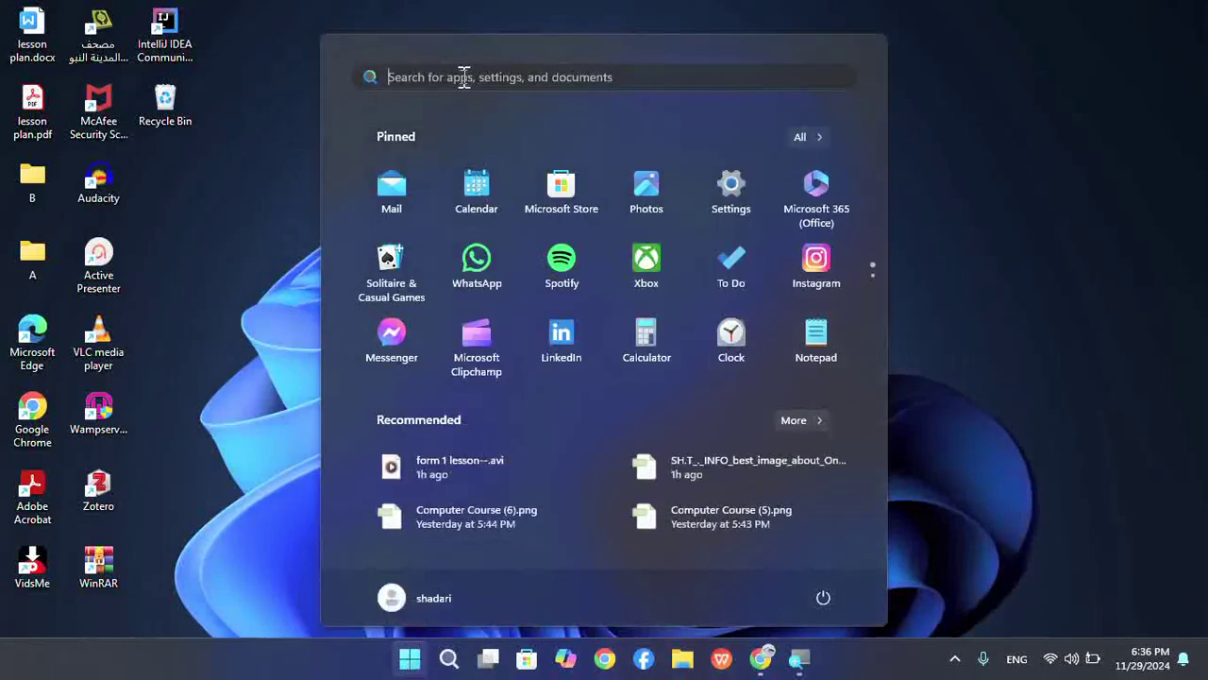
pyautogui.write('pow')
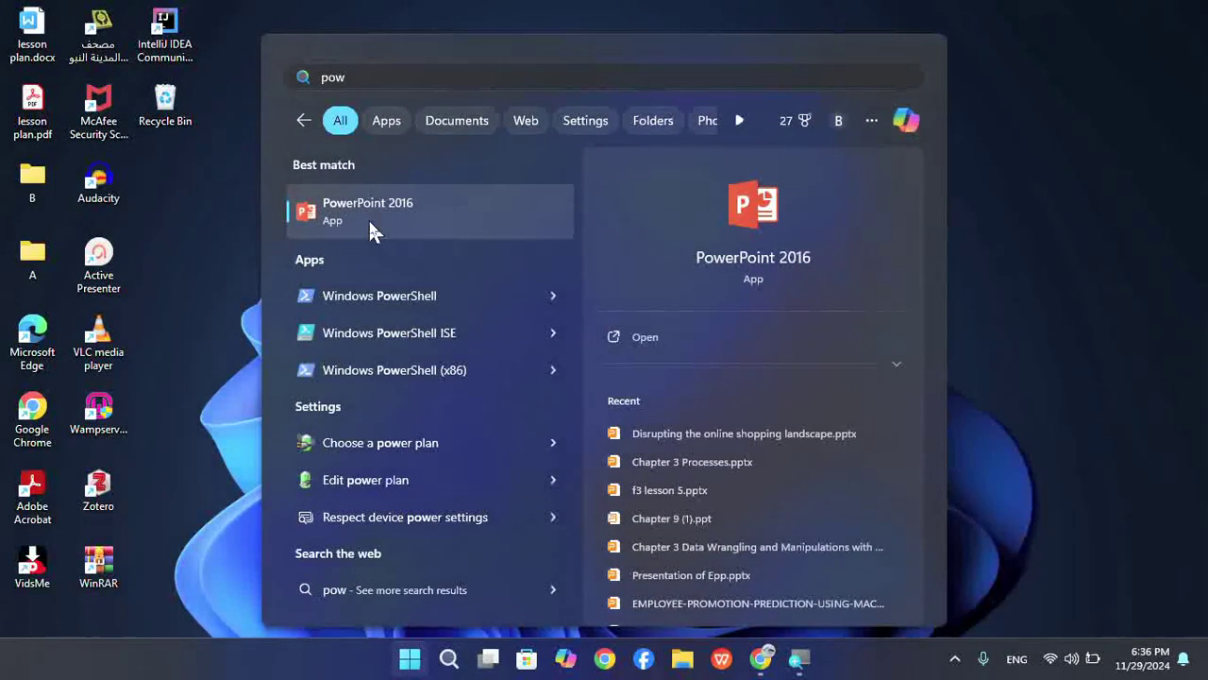
pyautogui.click(369, 224)
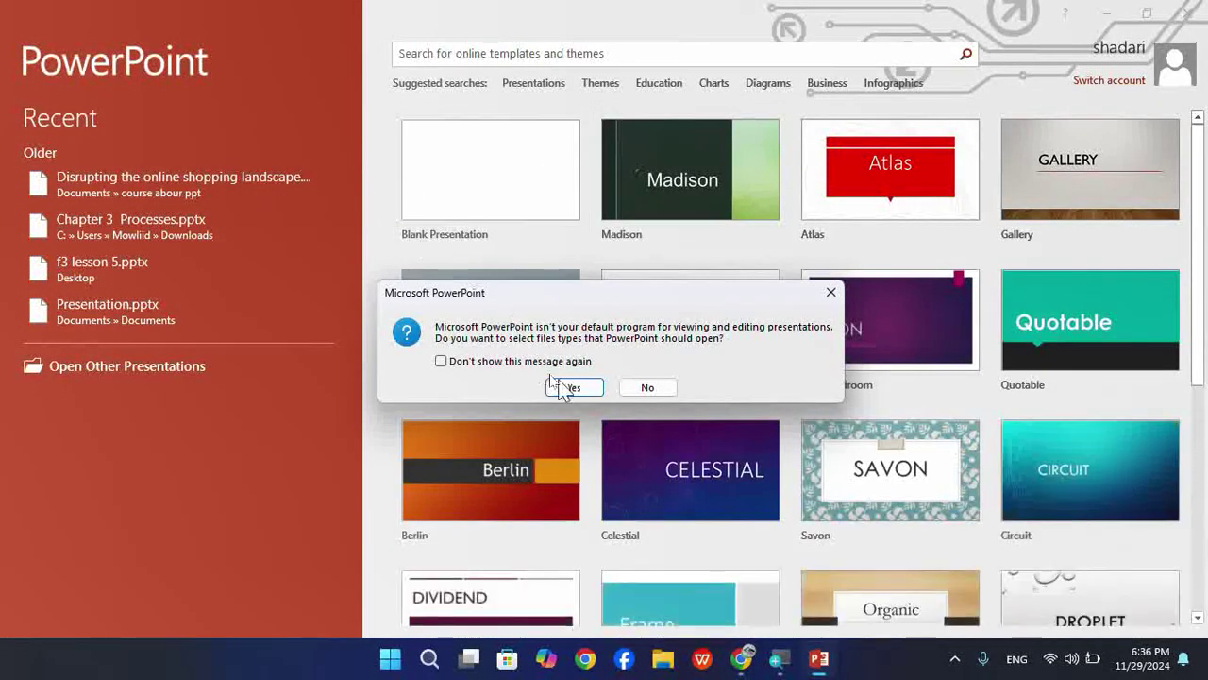
# Step: Answer Yes to the default-program prompt, dismiss the WhatsApp toast and create a Blank Presentation
pyautogui.click(643, 395)
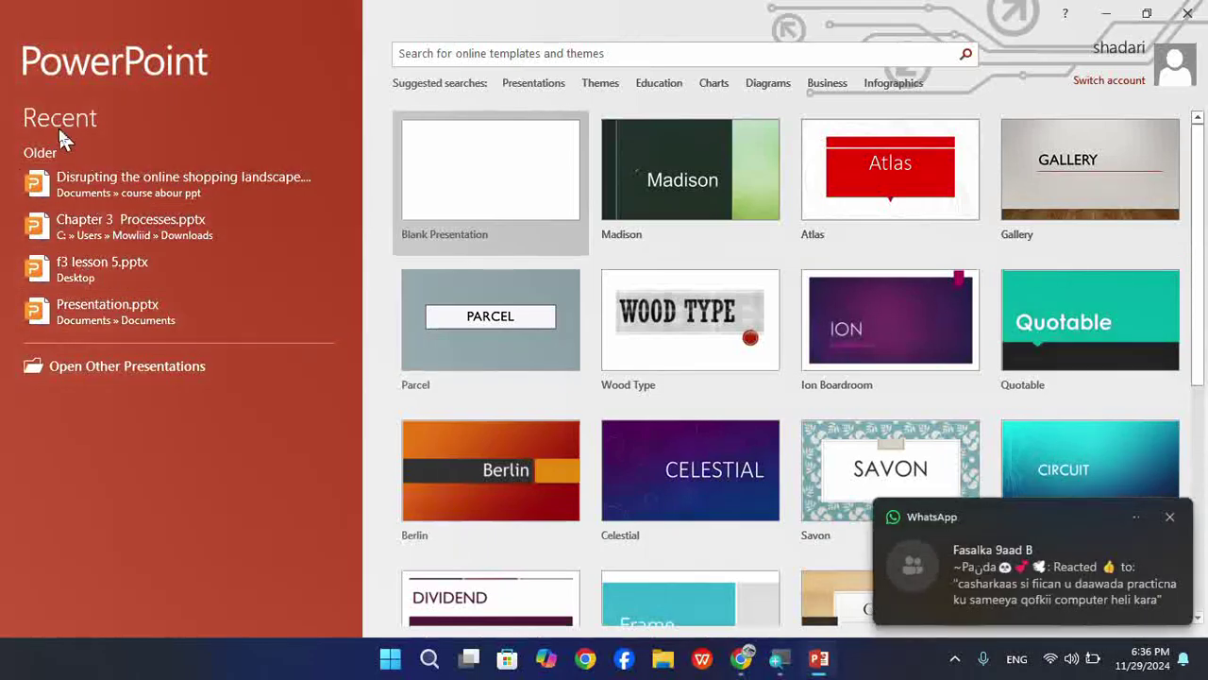
pyautogui.click(1170, 518)
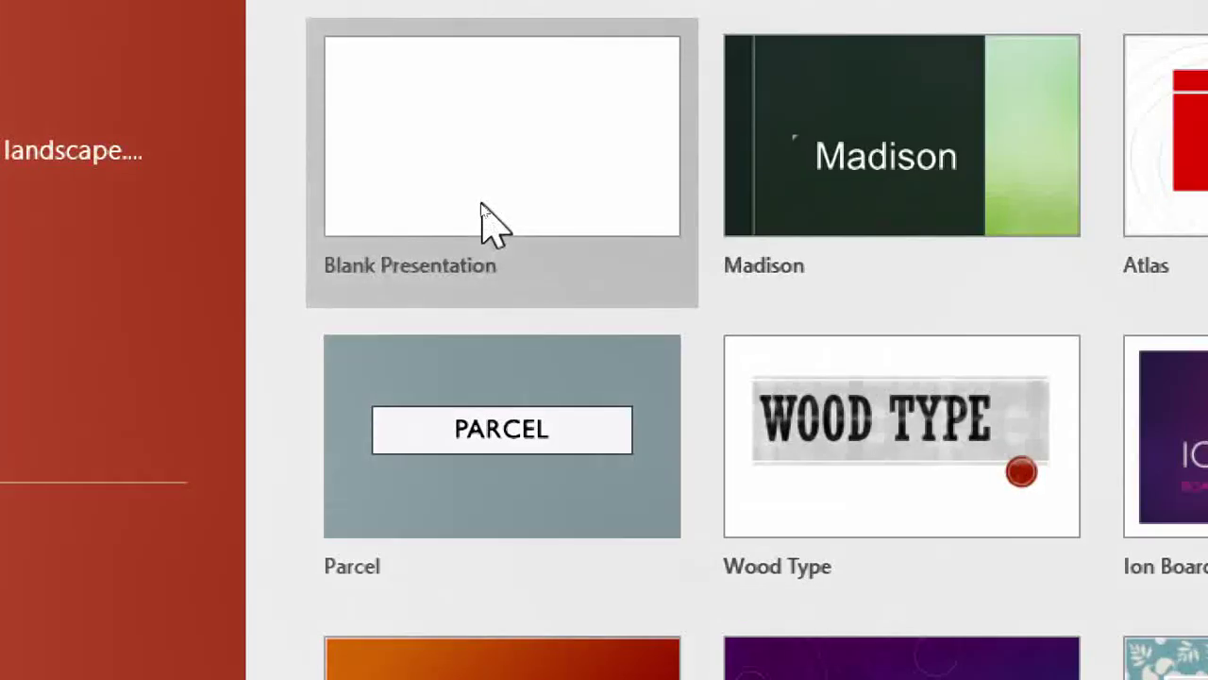
pyautogui.click(482, 209)
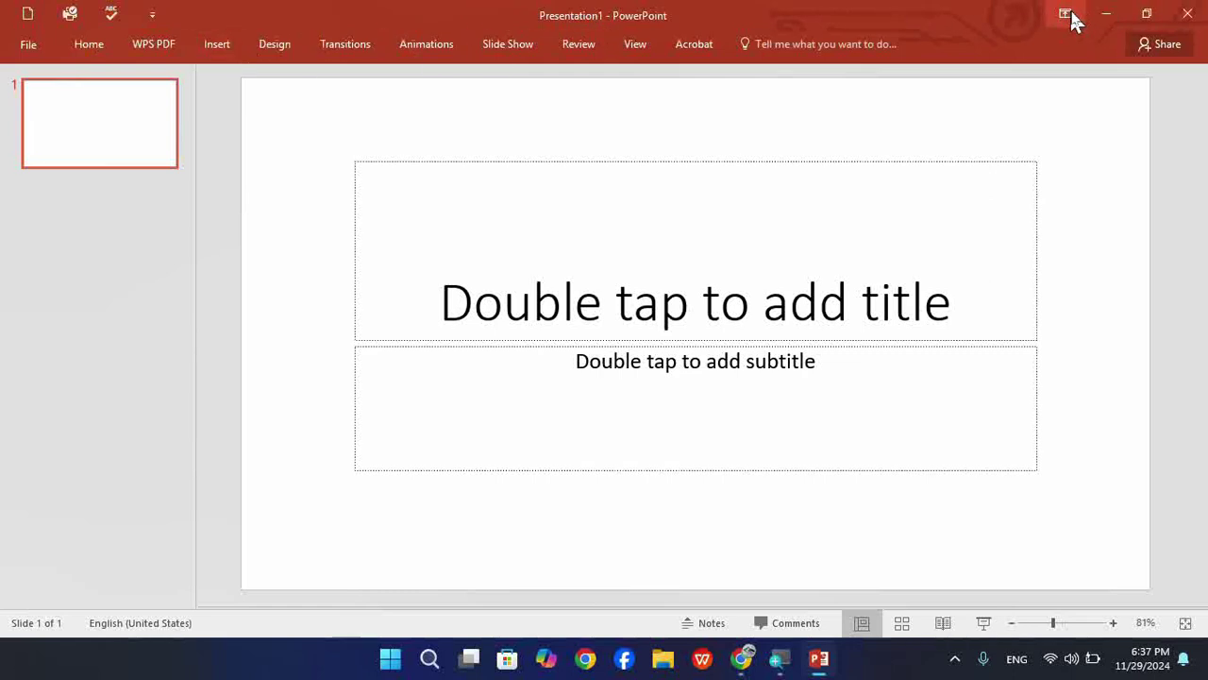
# Step: Pin the ribbon so it stays permanently visible, returning to the Home tab
pyautogui.click(214, 49)
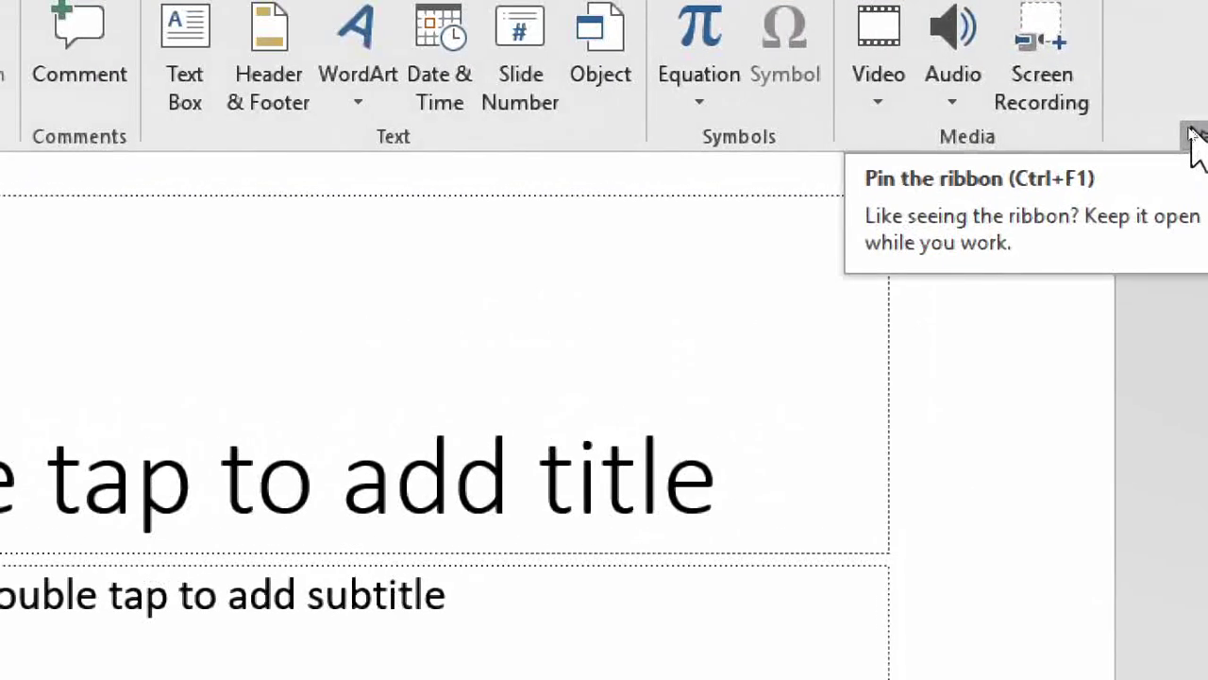
pyautogui.click(1191, 134)
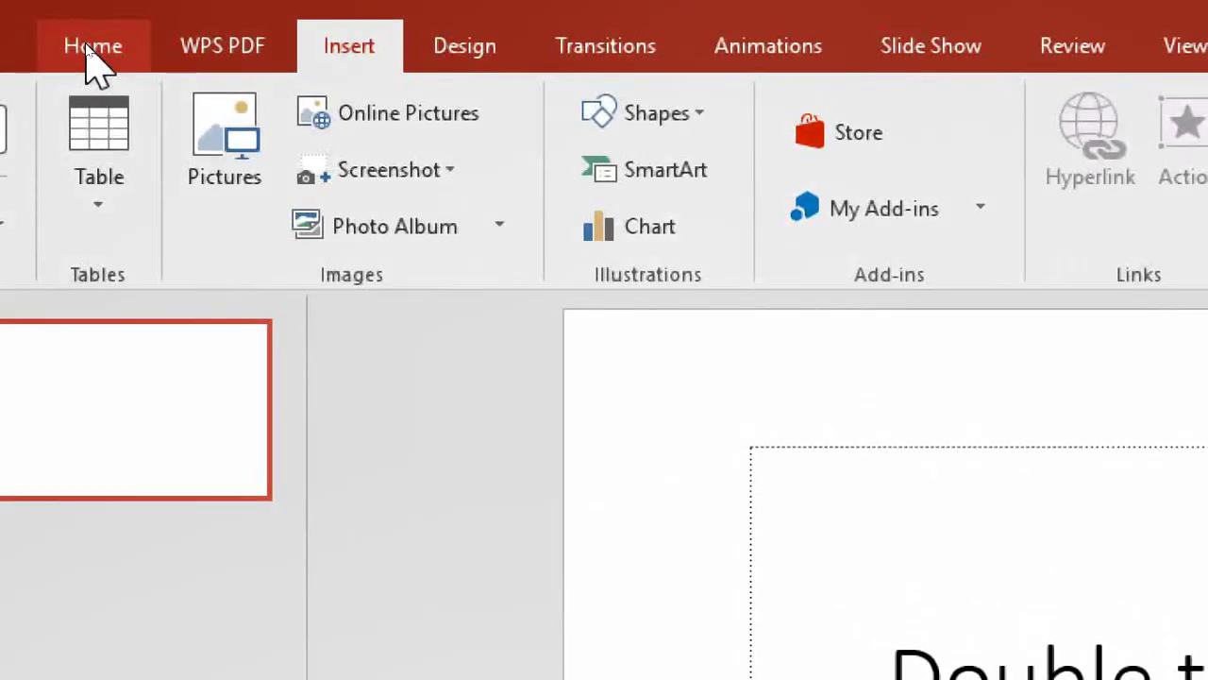
pyautogui.click(92, 47)
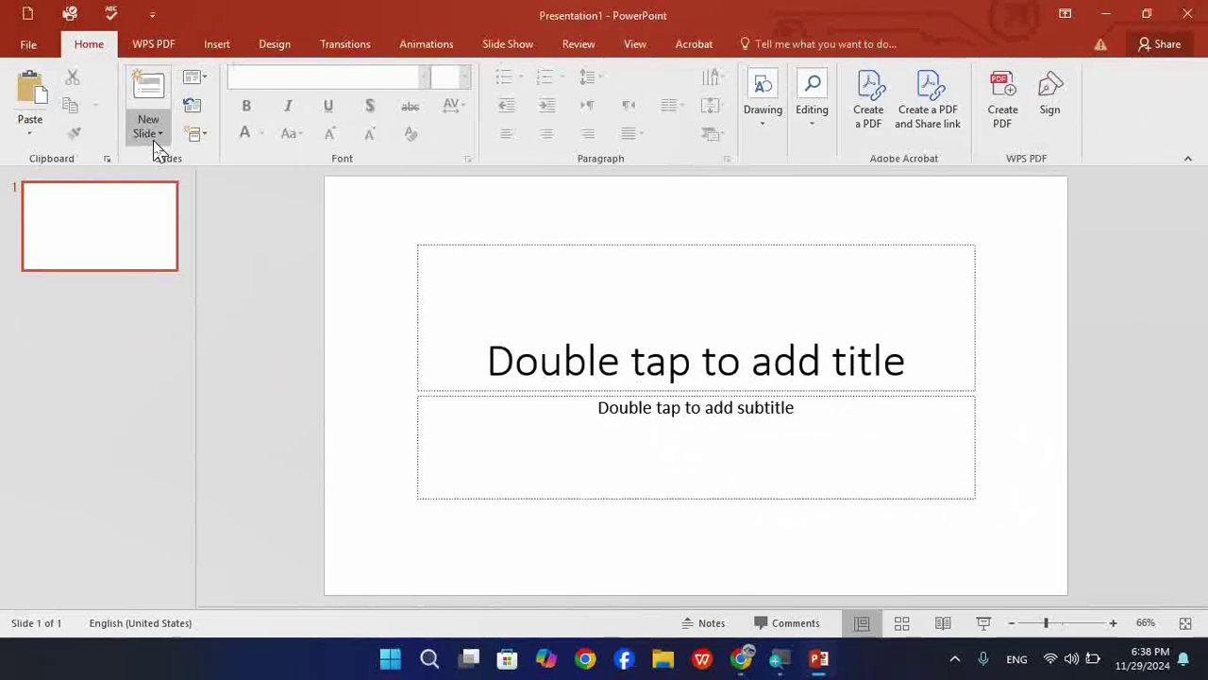
# Step: Insert slide 2 with the Title and Content layout from the New Slide dropdown
pyautogui.click(153, 139)
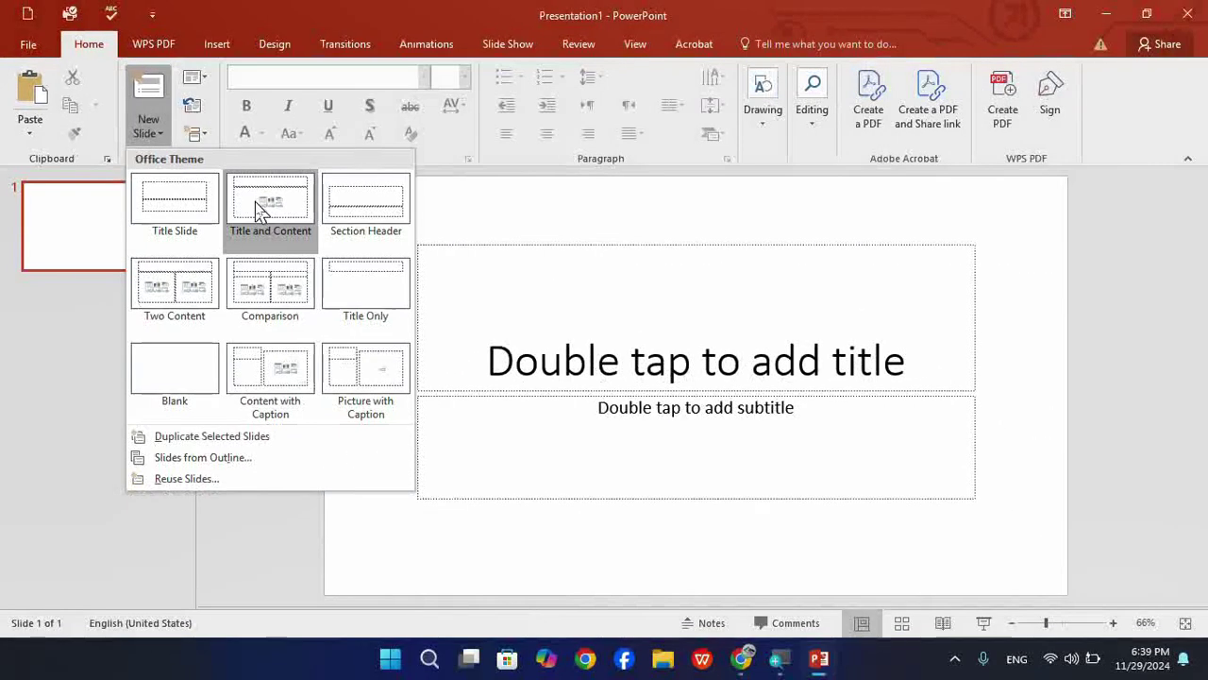
pyautogui.click(259, 209)
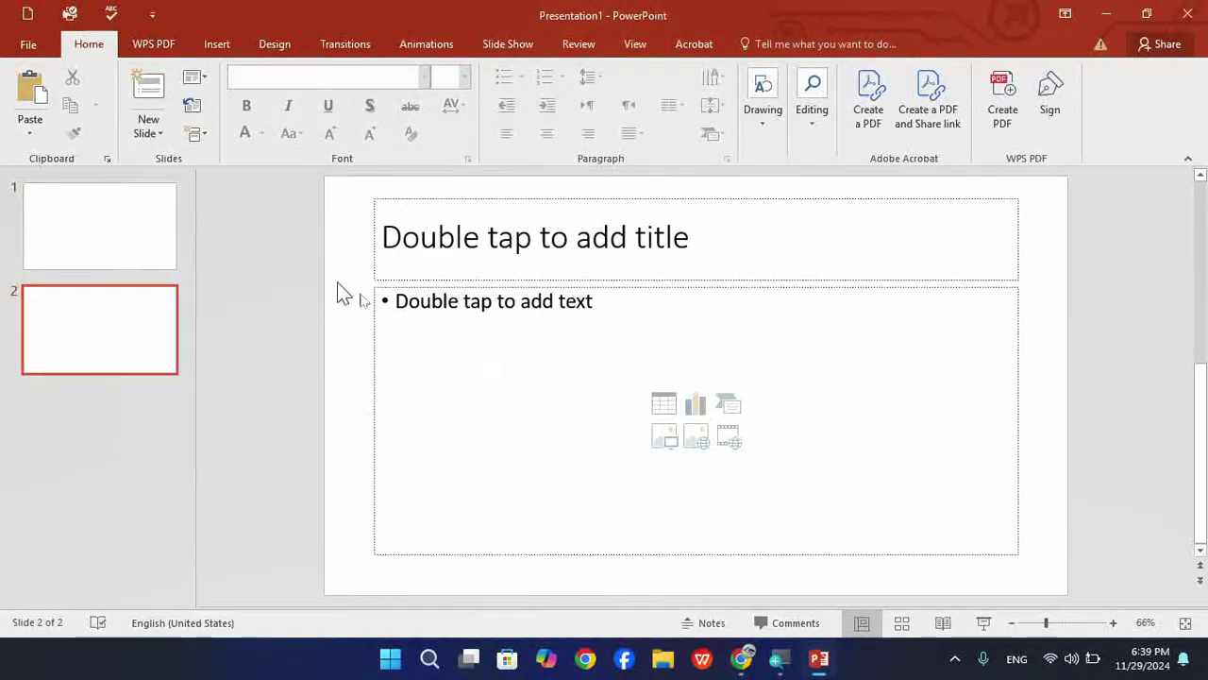
pyautogui.click(135, 243)
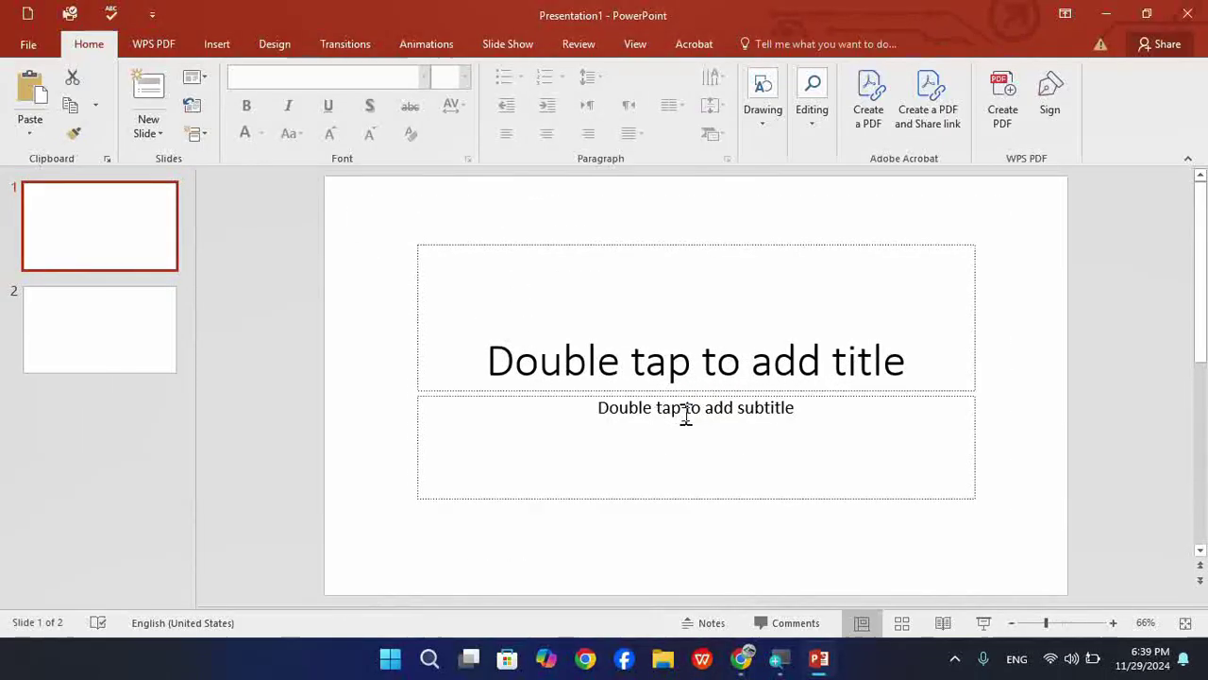
pyautogui.click(160, 366)
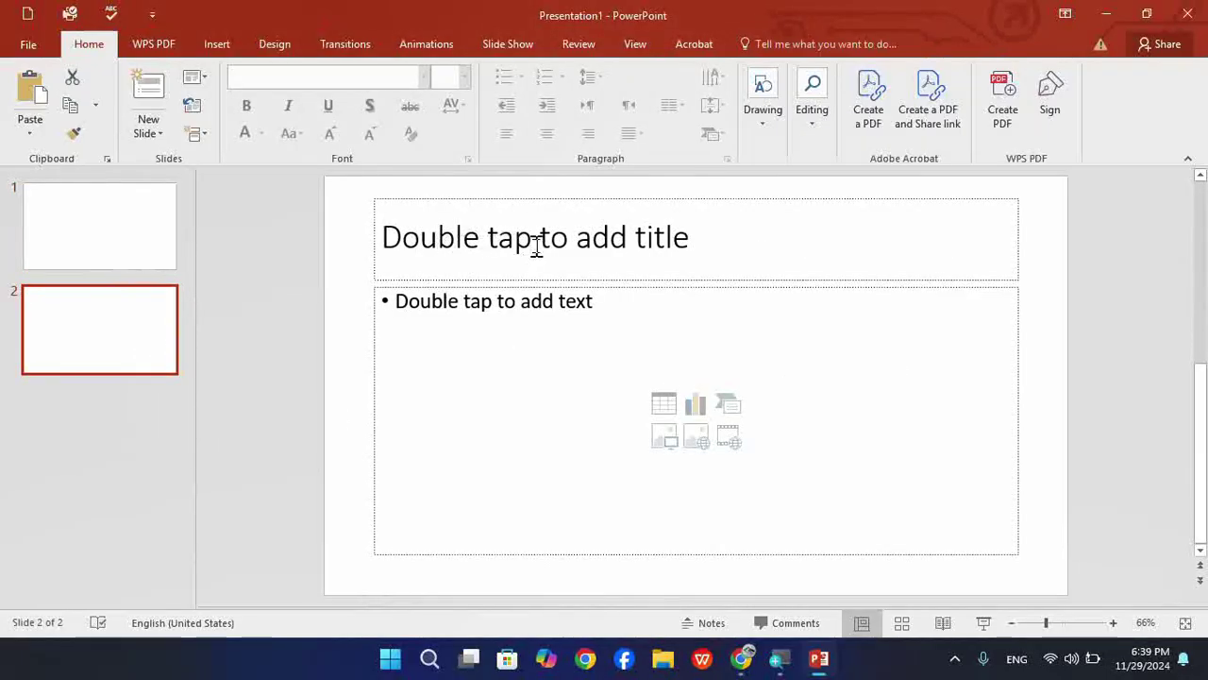
pyautogui.click(460, 236)
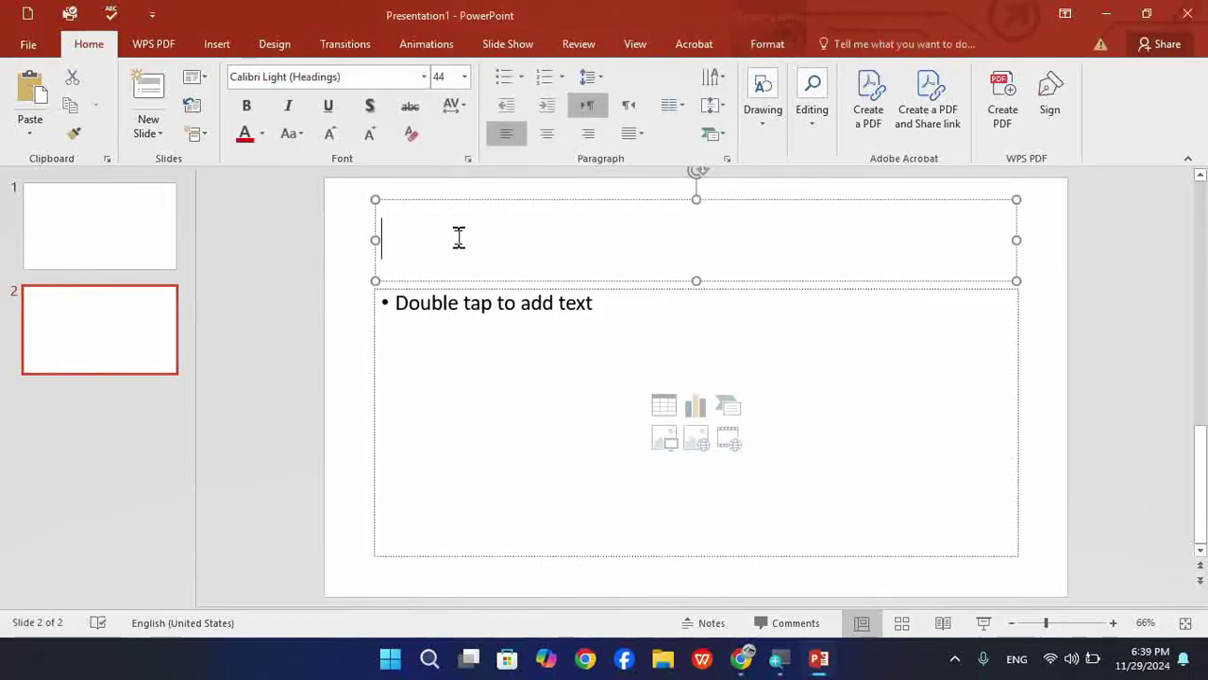
pyautogui.click(294, 391)
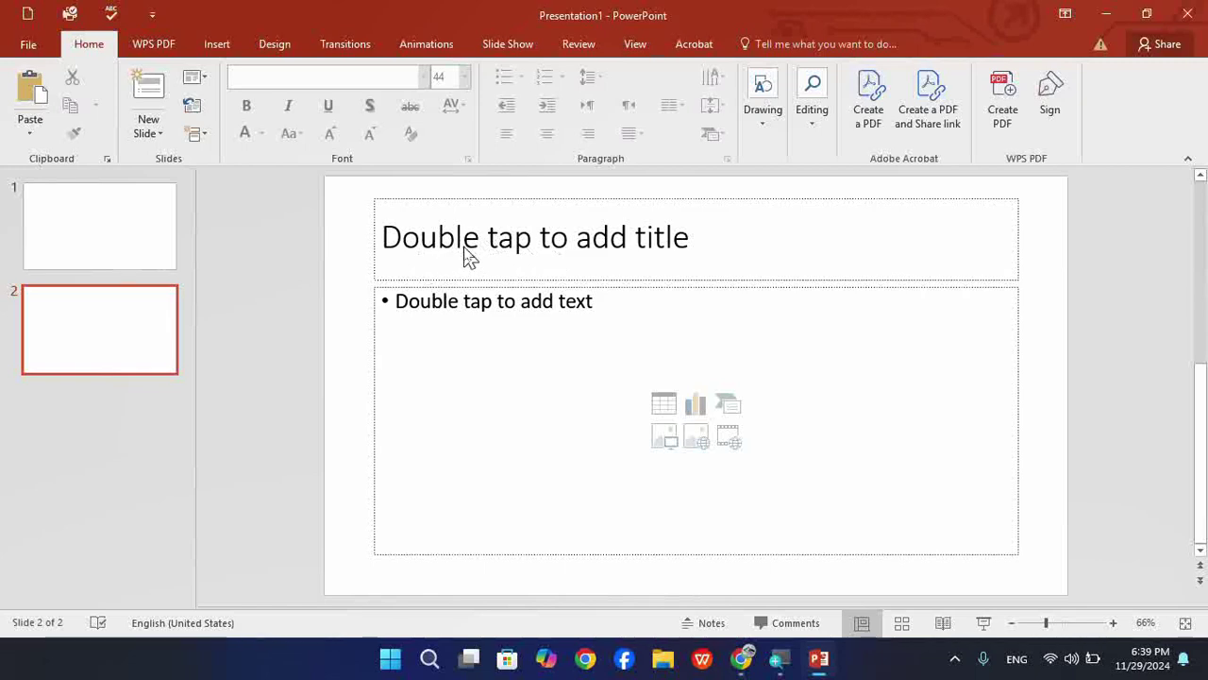
pyautogui.click(547, 242)
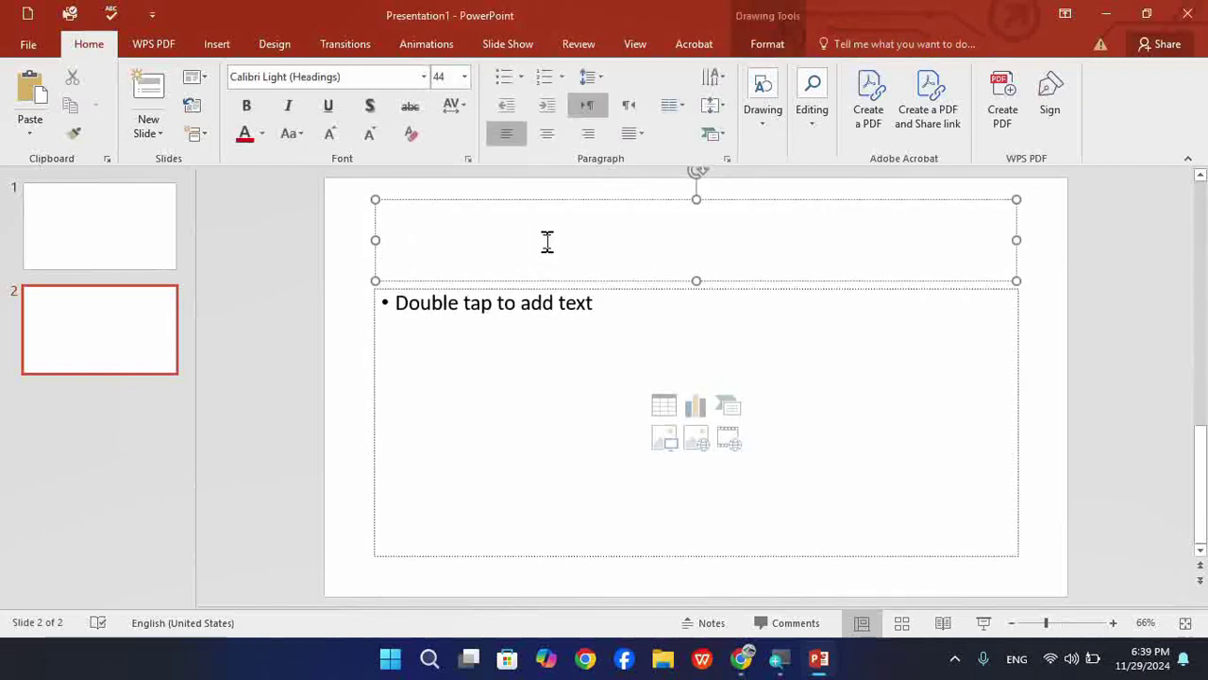
pyautogui.click(531, 301)
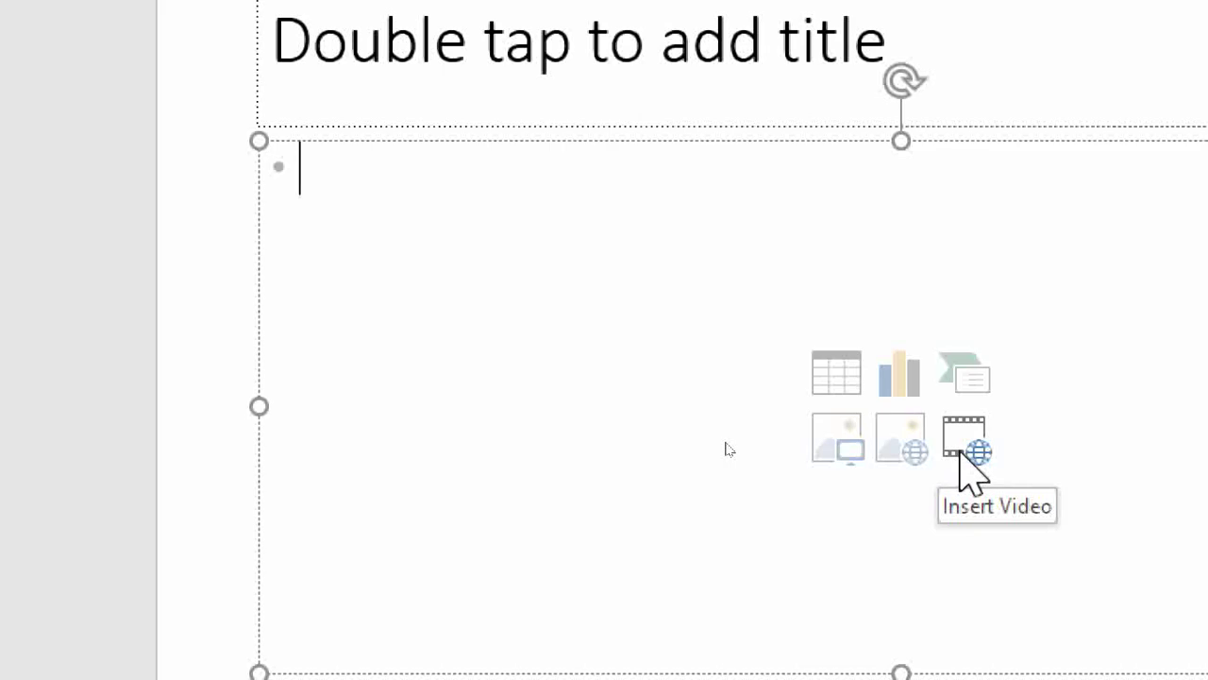
pyautogui.write('o')
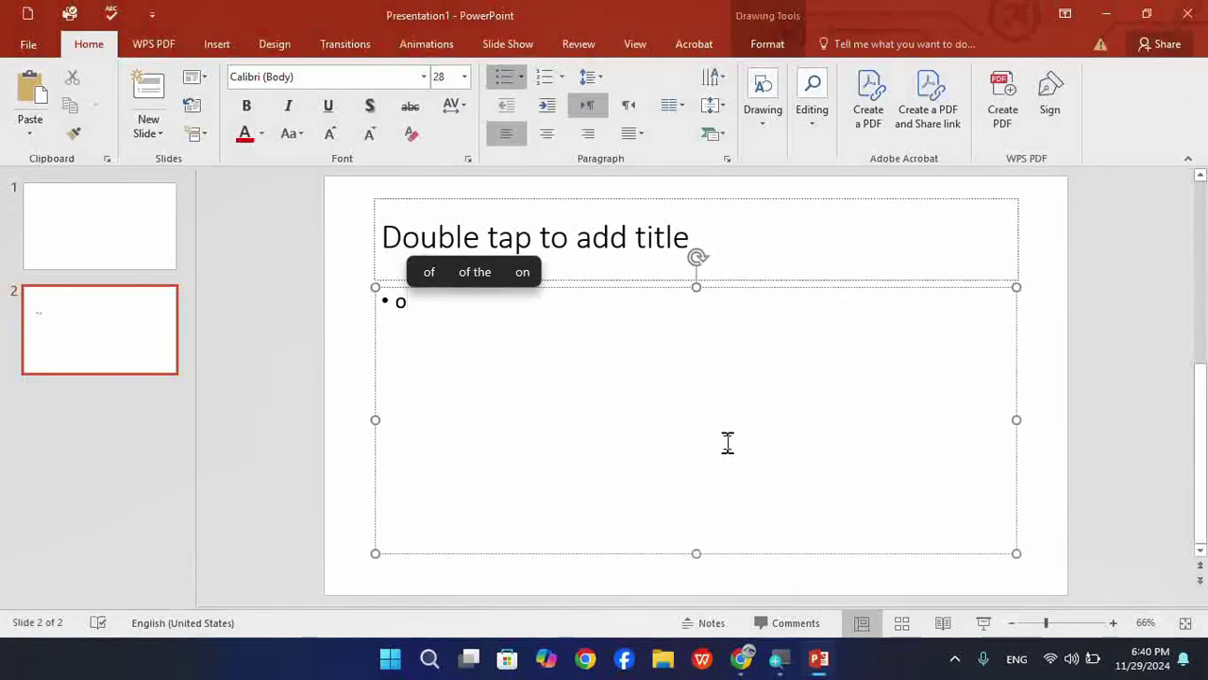
pyautogui.press('BackSpace')
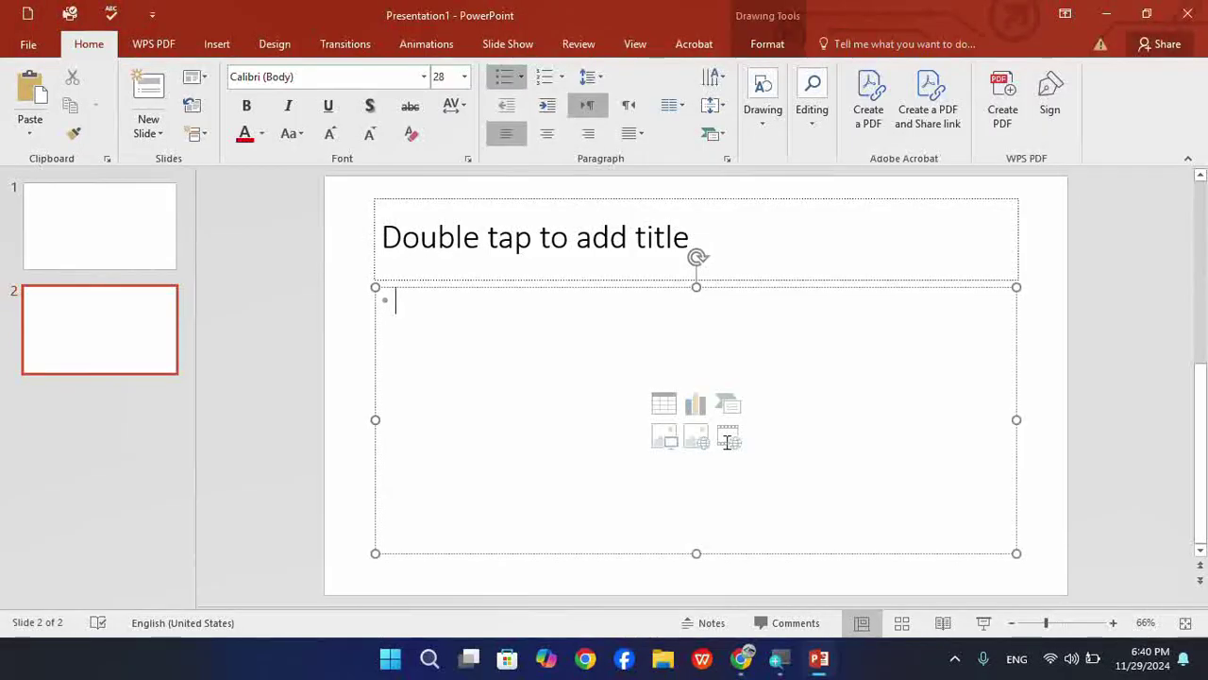
pyautogui.write('q')
pyautogui.press('BackSpace')
pyautogui.write('q')
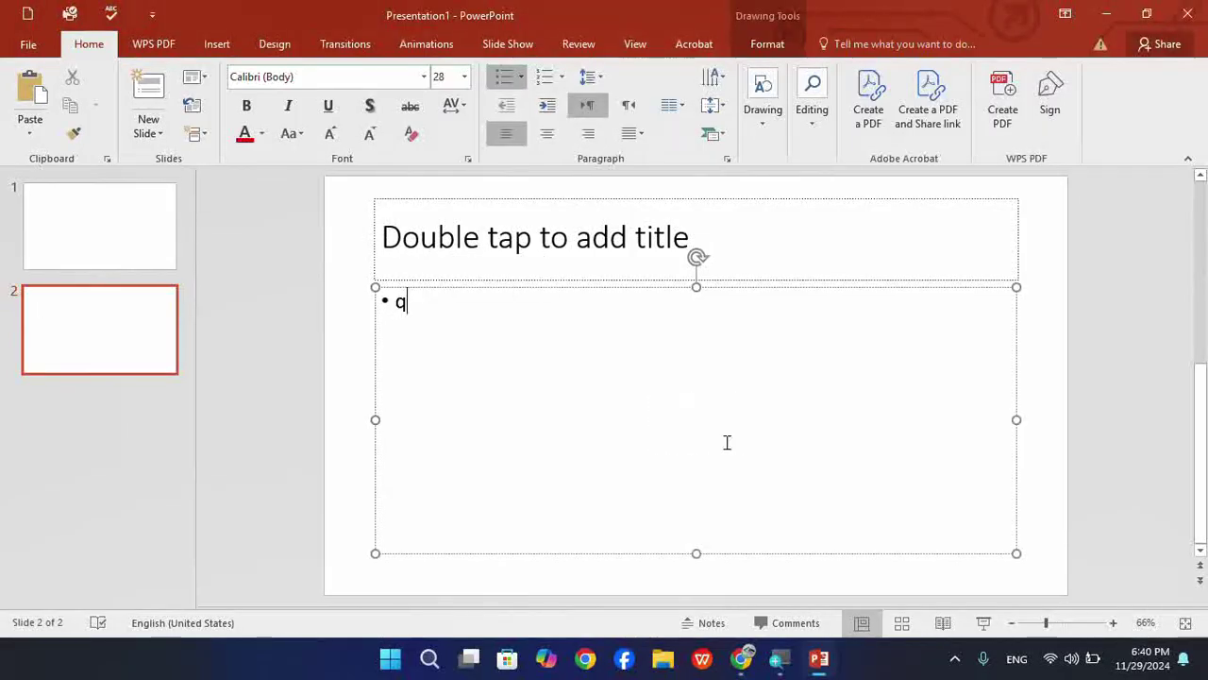
pyautogui.press('BackSpace')
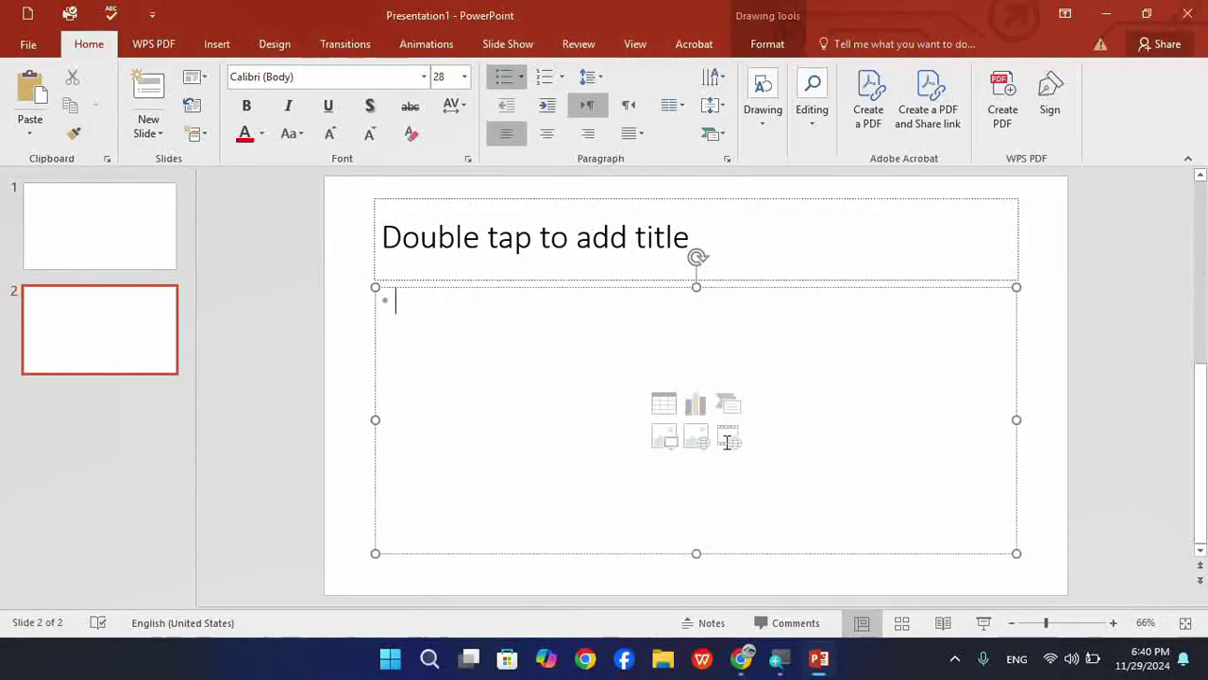
# Step: Insert slide 3 with the Title and Content layout from the New Slide dropdown
pyautogui.click(587, 250)
pyautogui.click(536, 300)
pyautogui.click(159, 140)
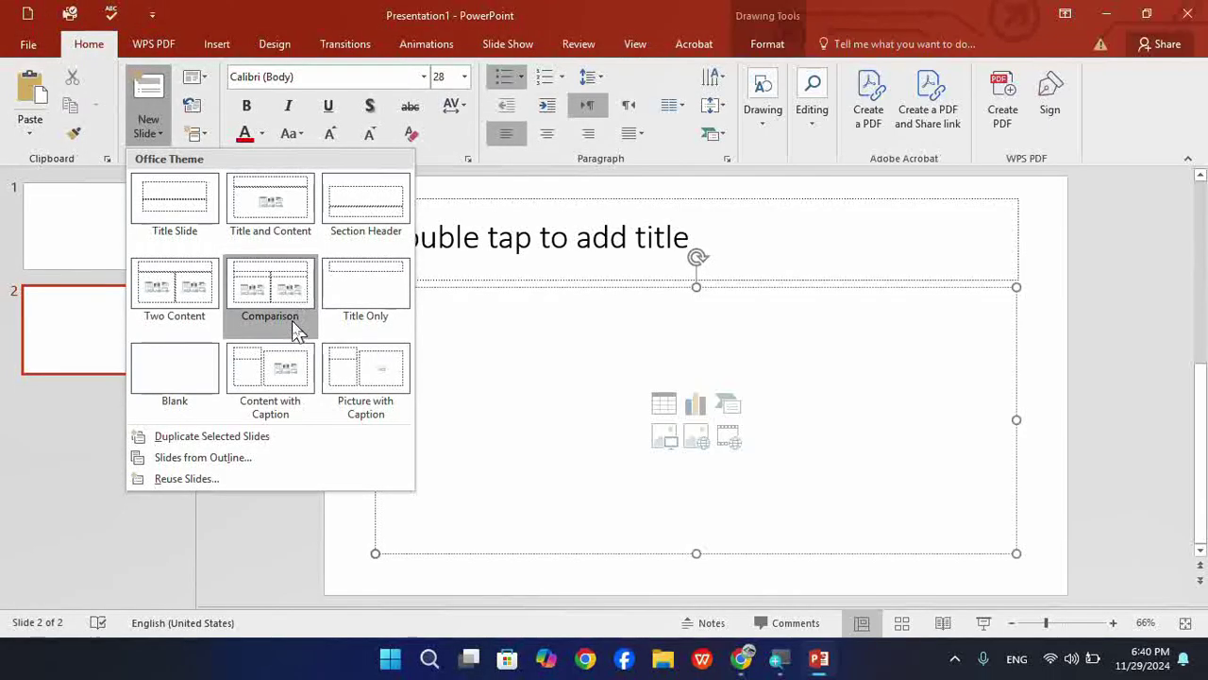
pyautogui.click(156, 89)
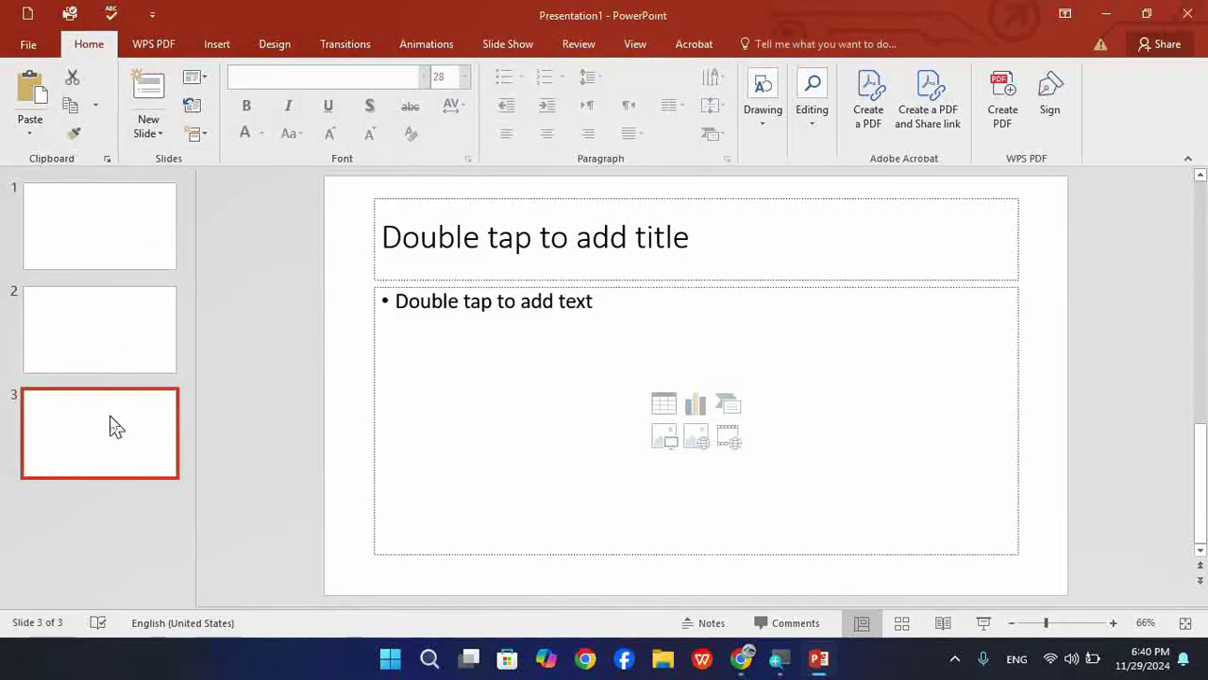
# Step: Remove slide 3 from the thumbnail pane with the Delete key
pyautogui.moveTo(111, 404)
pyautogui.mouseDown()
pyautogui.moveTo(119, 348)
pyautogui.moveTo(113, 416)
pyautogui.moveTo(119, 349)
pyautogui.mouseUp()
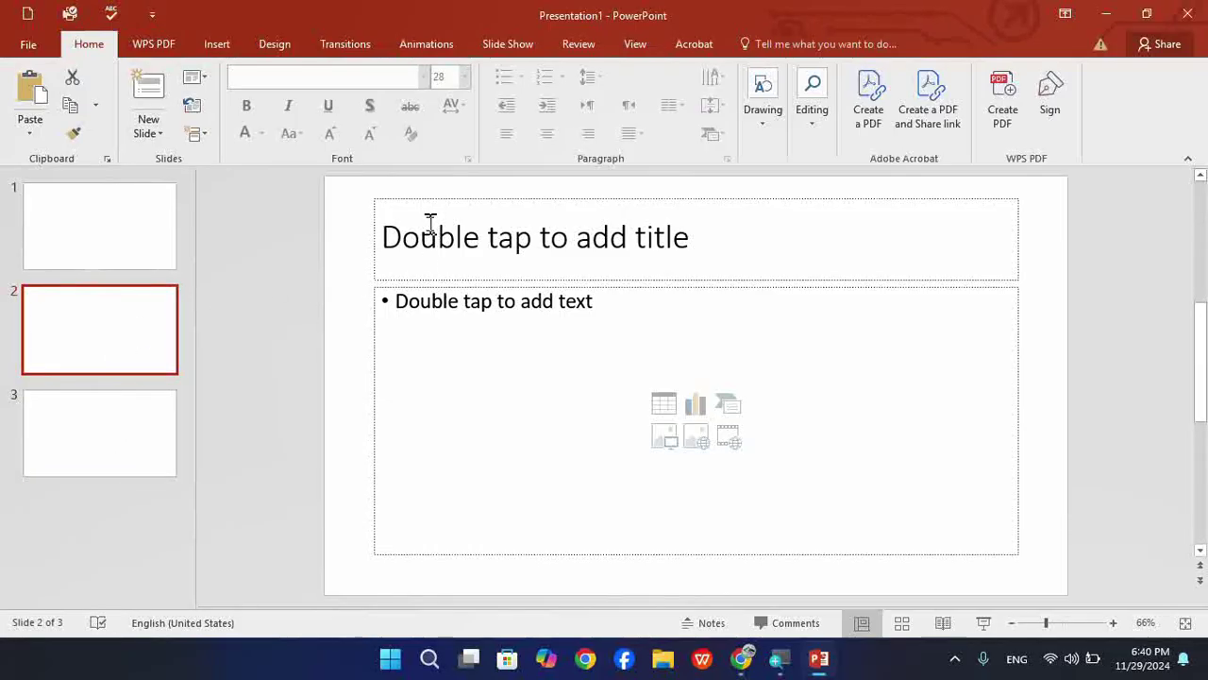
pyautogui.click(110, 438)
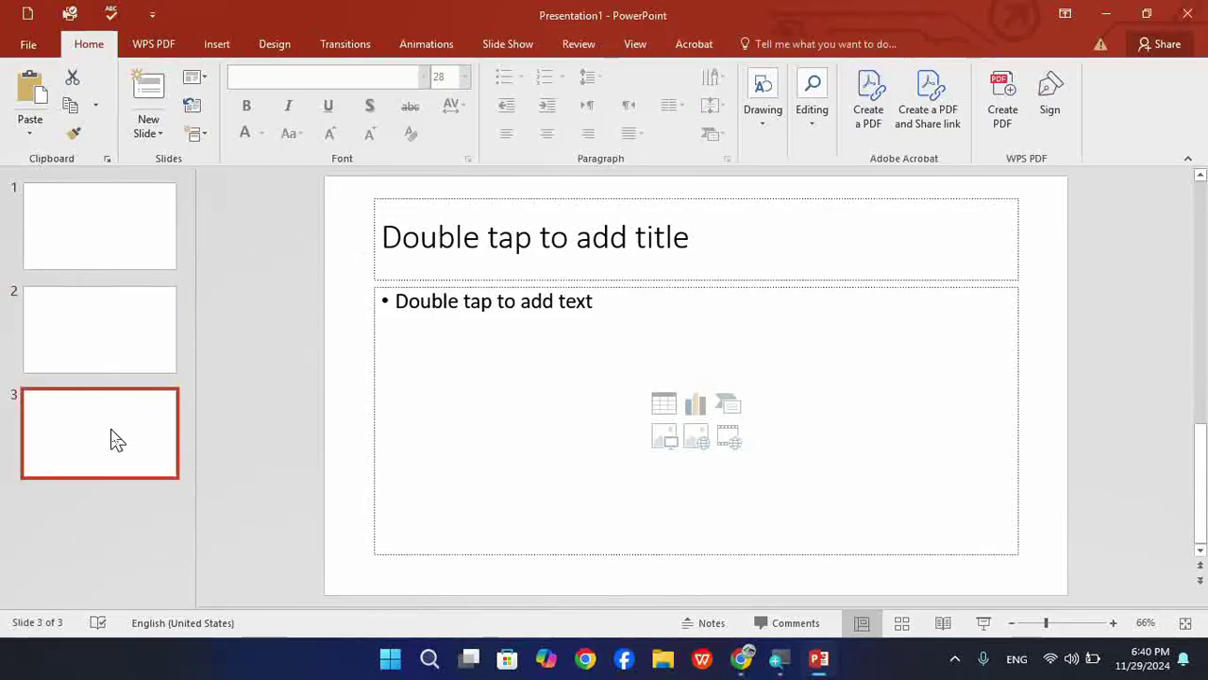
pyautogui.press('Delete')
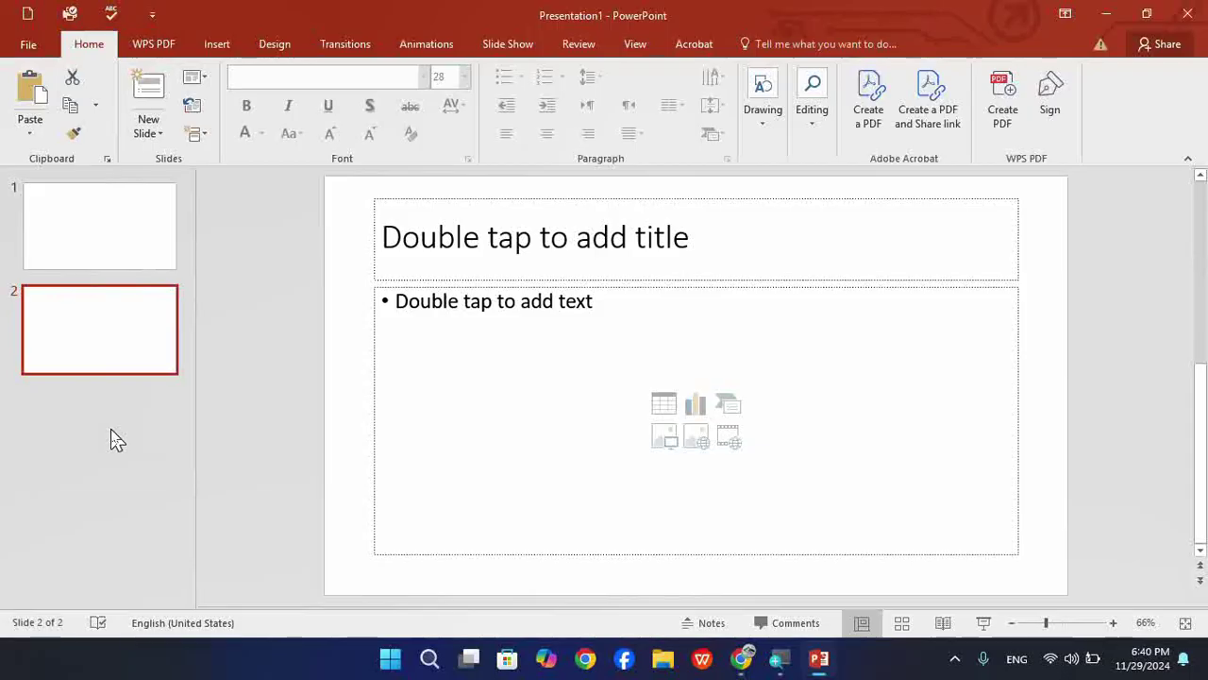
# Step: Enter 'Working with slides' as slide 1's title, correcting the typo
pyautogui.click(107, 256)
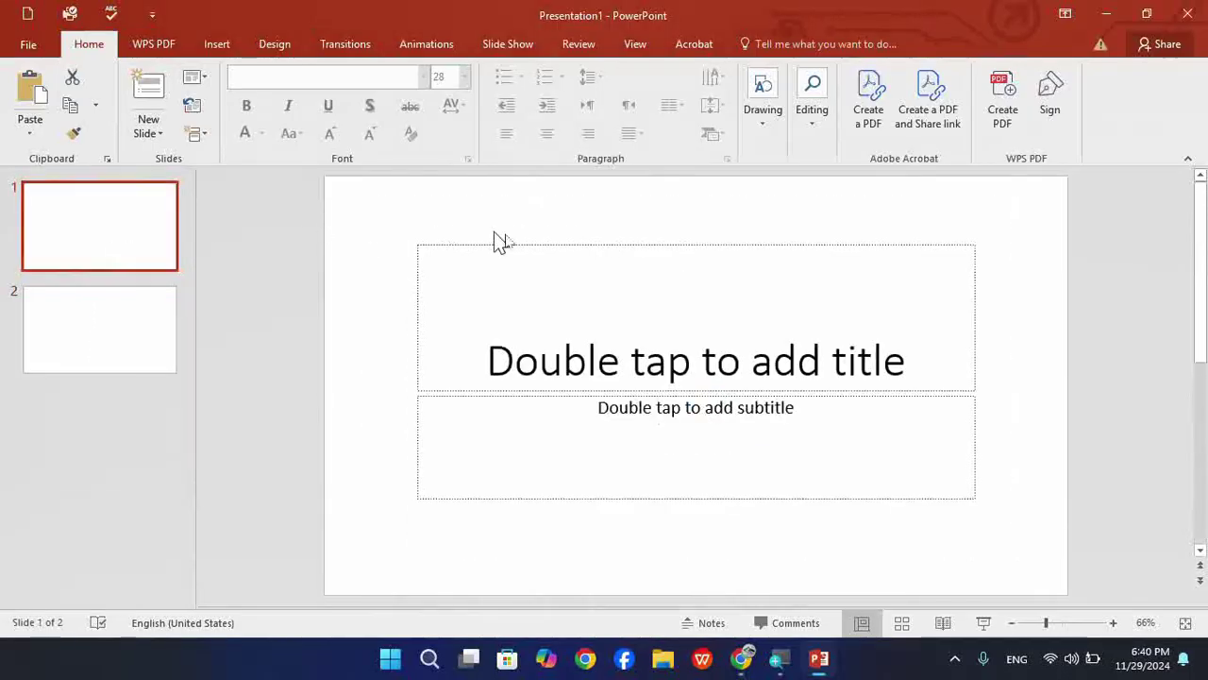
pyautogui.click(581, 357)
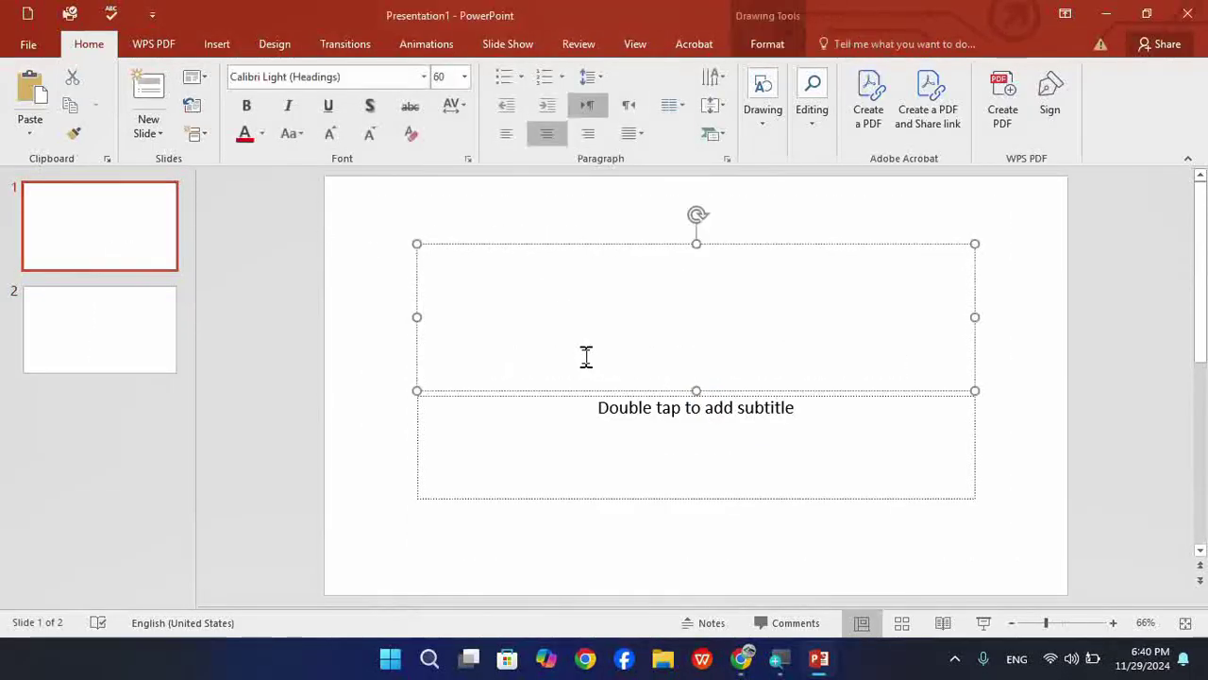
pyautogui.write('workin')
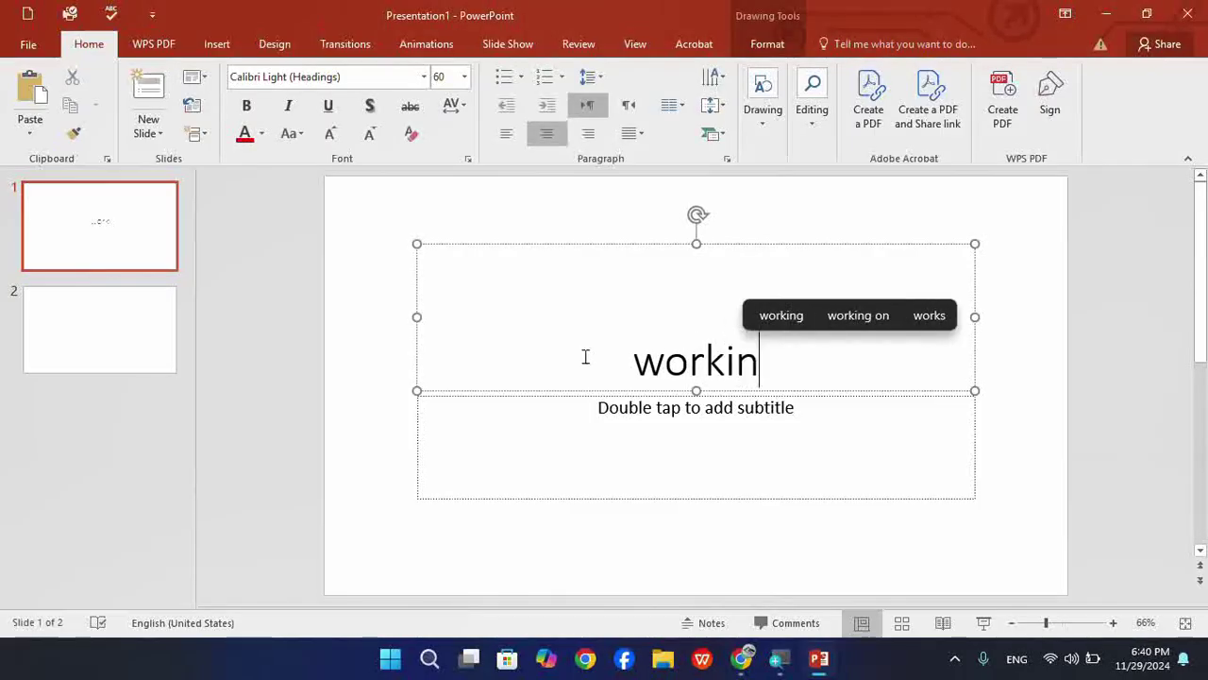
pyautogui.write(' with si')
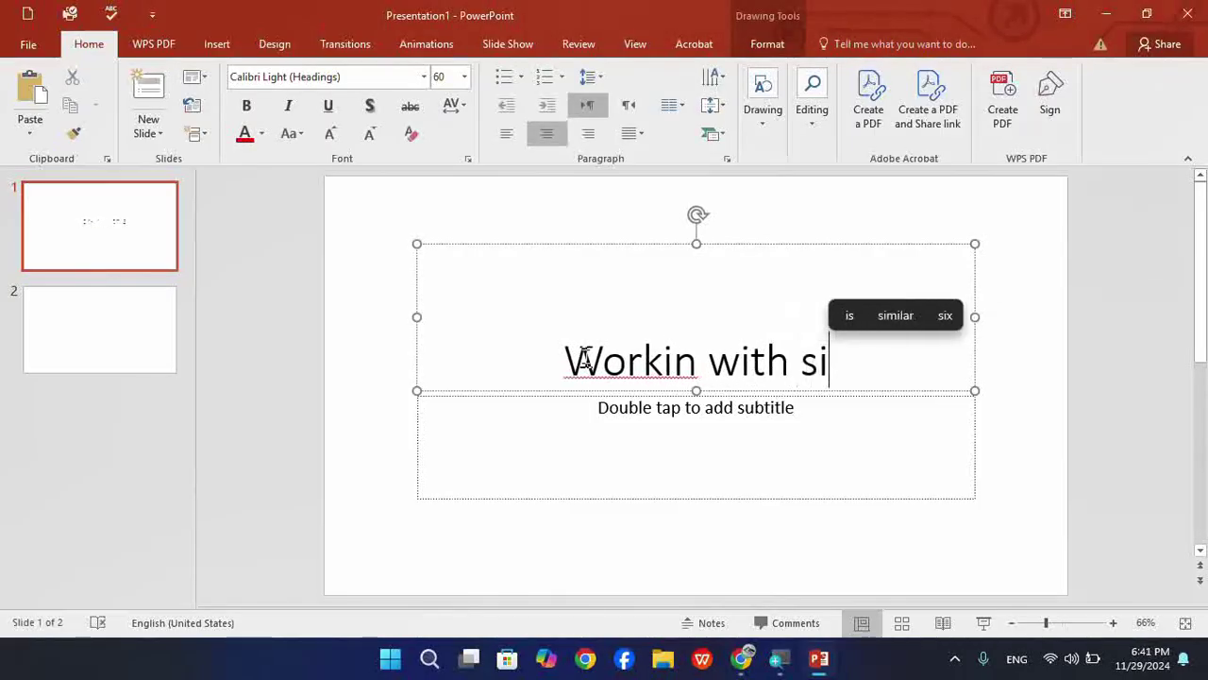
pyautogui.press('BackSpace')
pyautogui.press('BackSpace')
pyautogui.press('BackSpace')
pyautogui.press('BackSpace')
pyautogui.press('BackSpace')
pyautogui.press('BackSpace')
pyautogui.press('BackSpace')
pyautogui.press('BackSpace')
pyautogui.press('BackSpace')
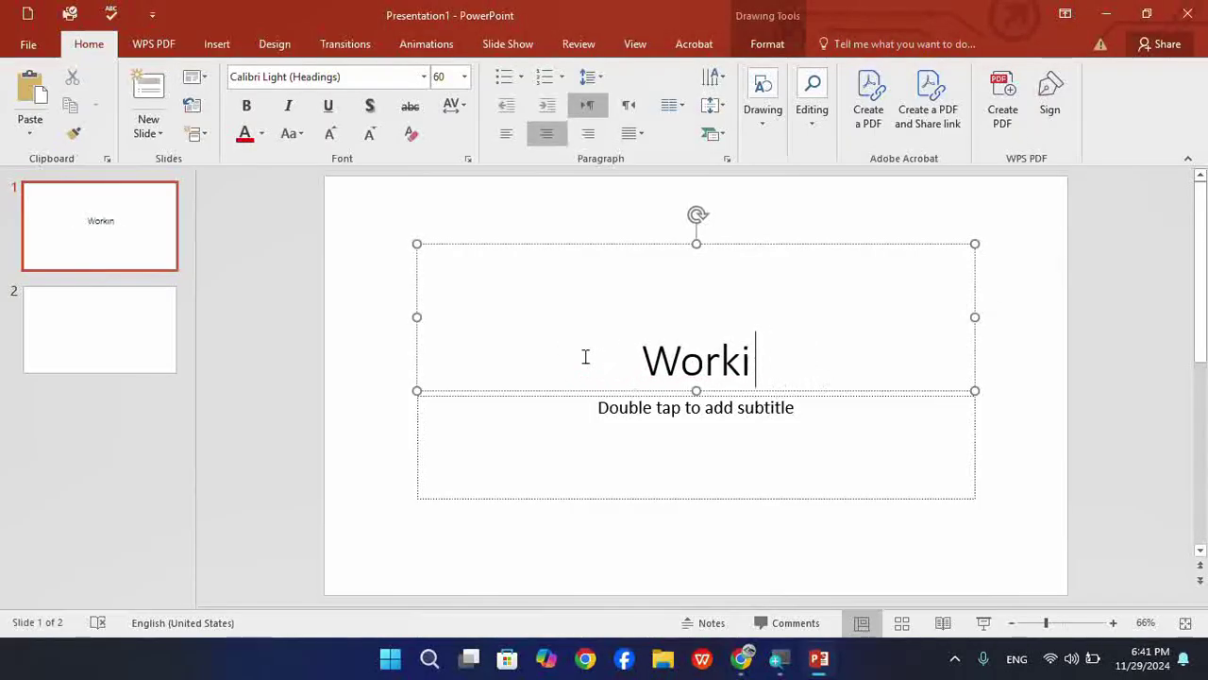
pyautogui.write('ng ')
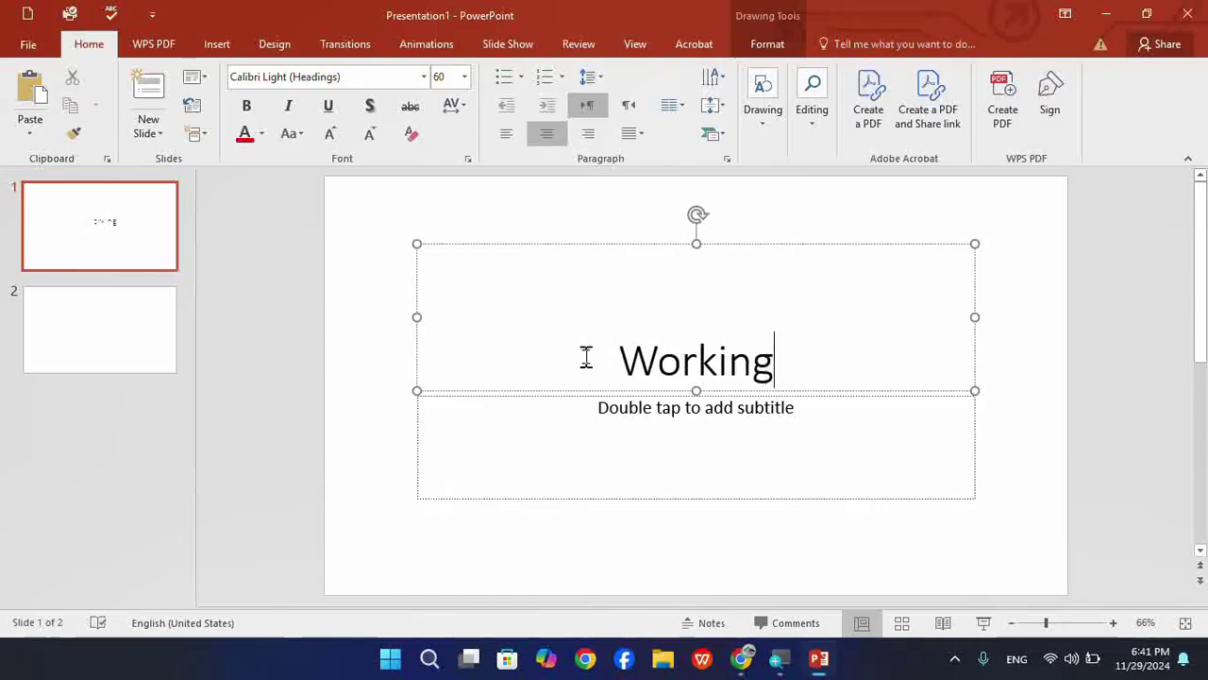
pyautogui.write('with sli')
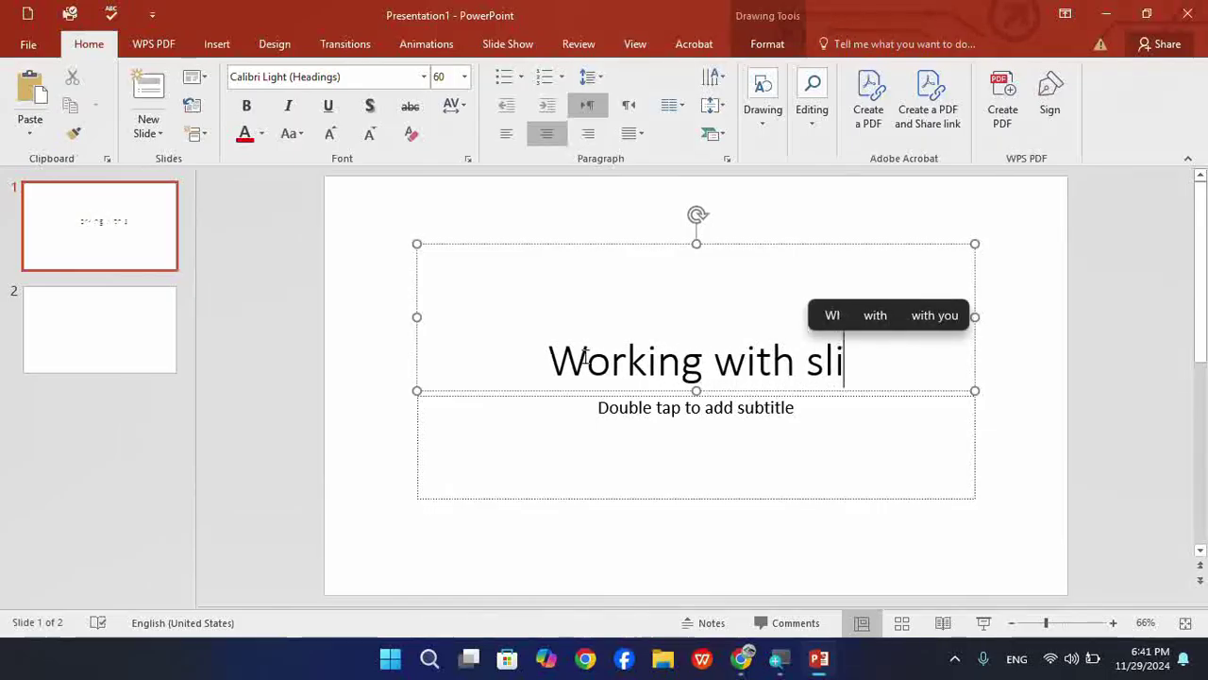
pyautogui.write('des')
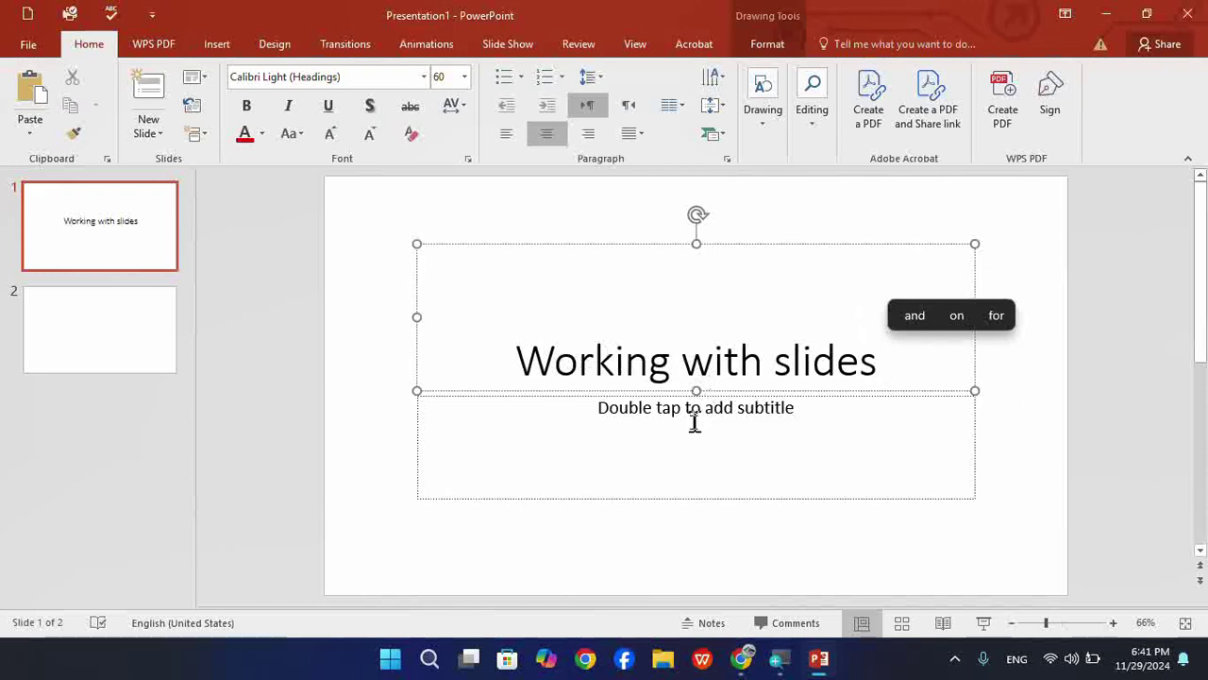
pyautogui.click(692, 421)
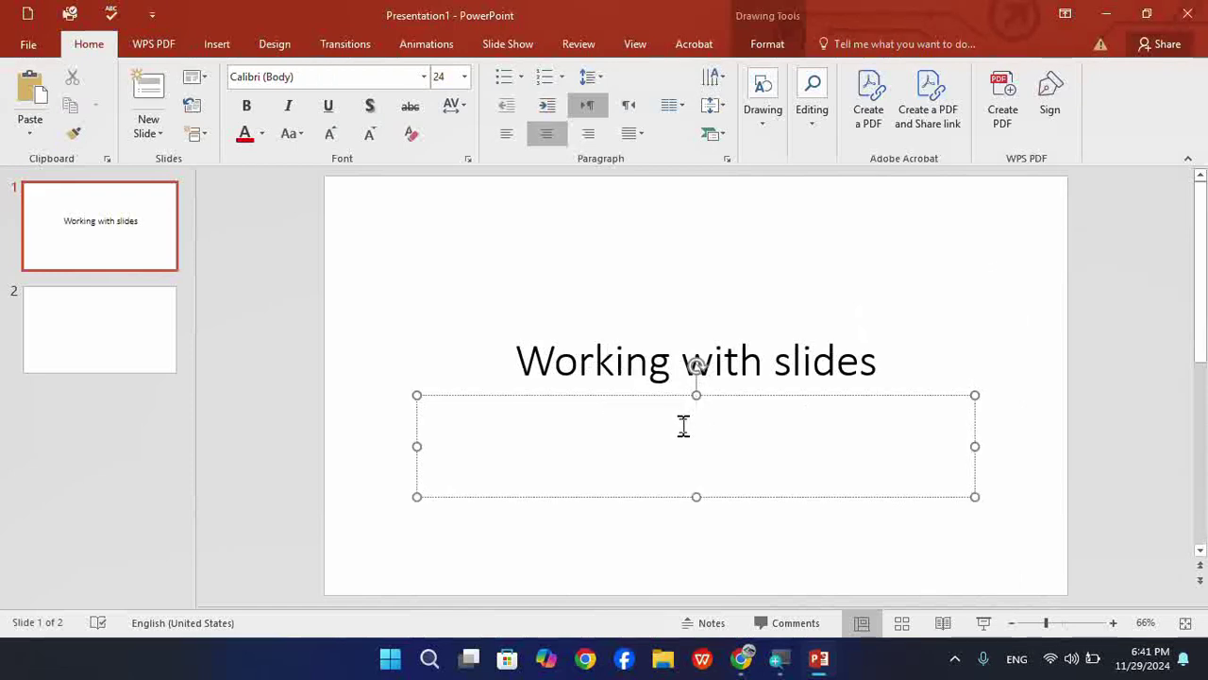
# Step: Enter 'Insertion of slide' as slide 1's subtitle, fixing the 'fo' typo
pyautogui.write('in')
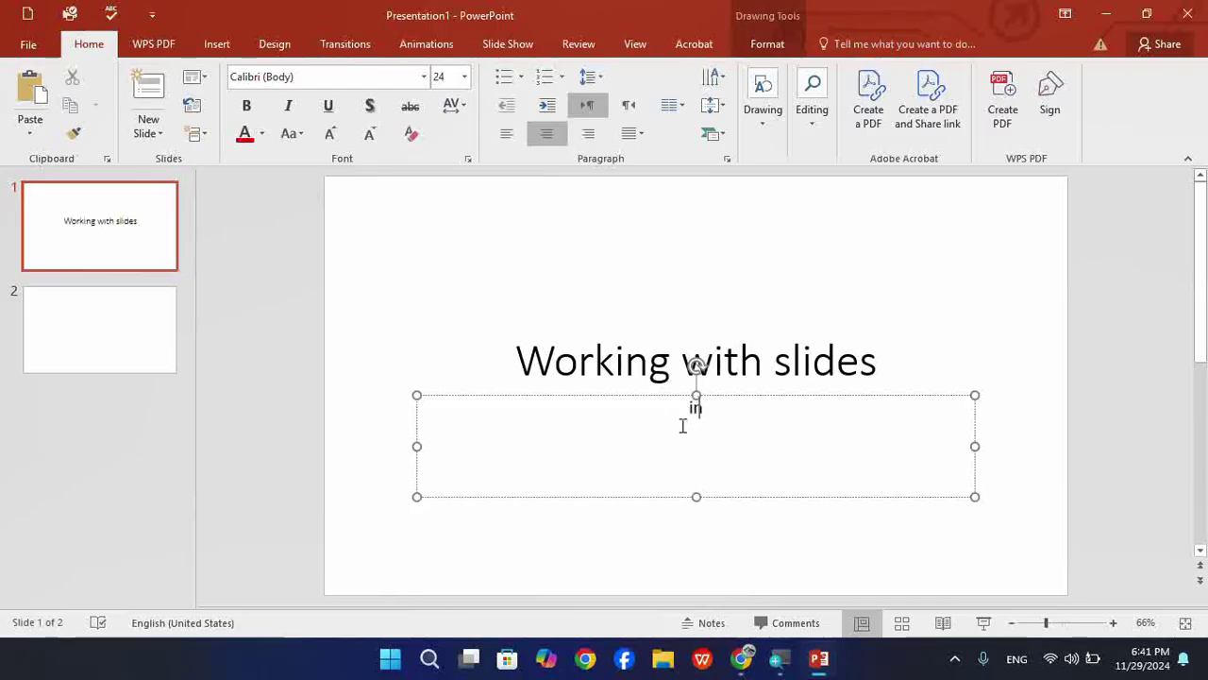
pyautogui.write('sertion')
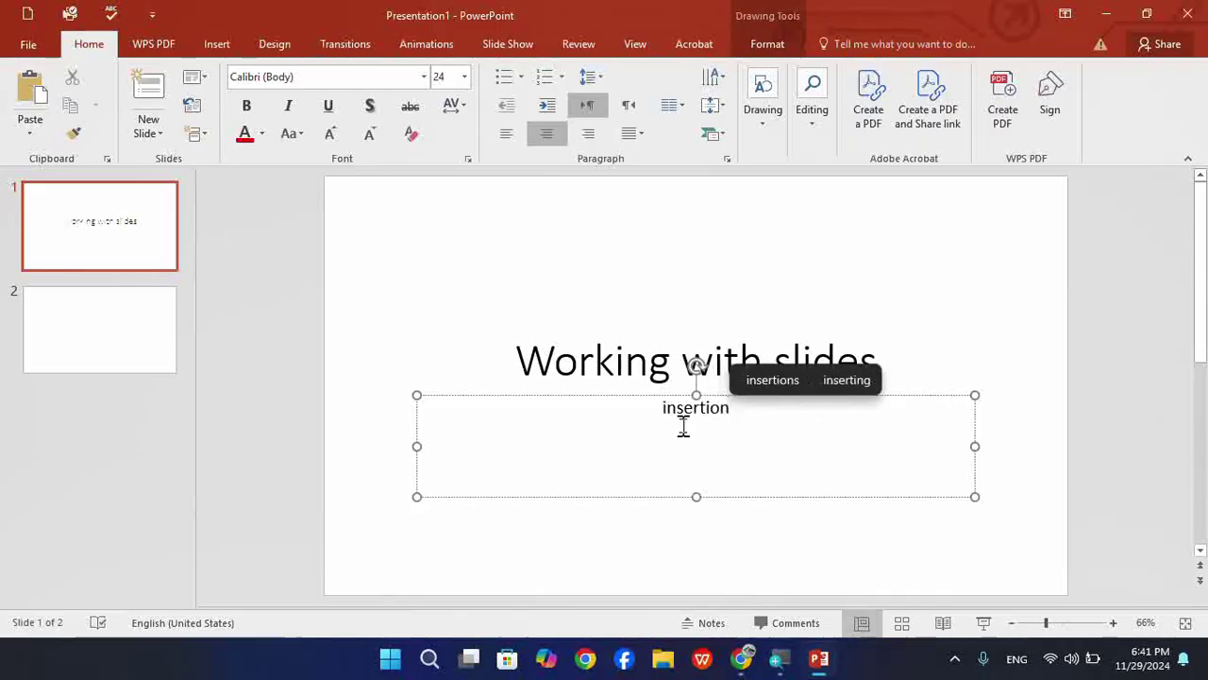
pyautogui.write(' fo slide')
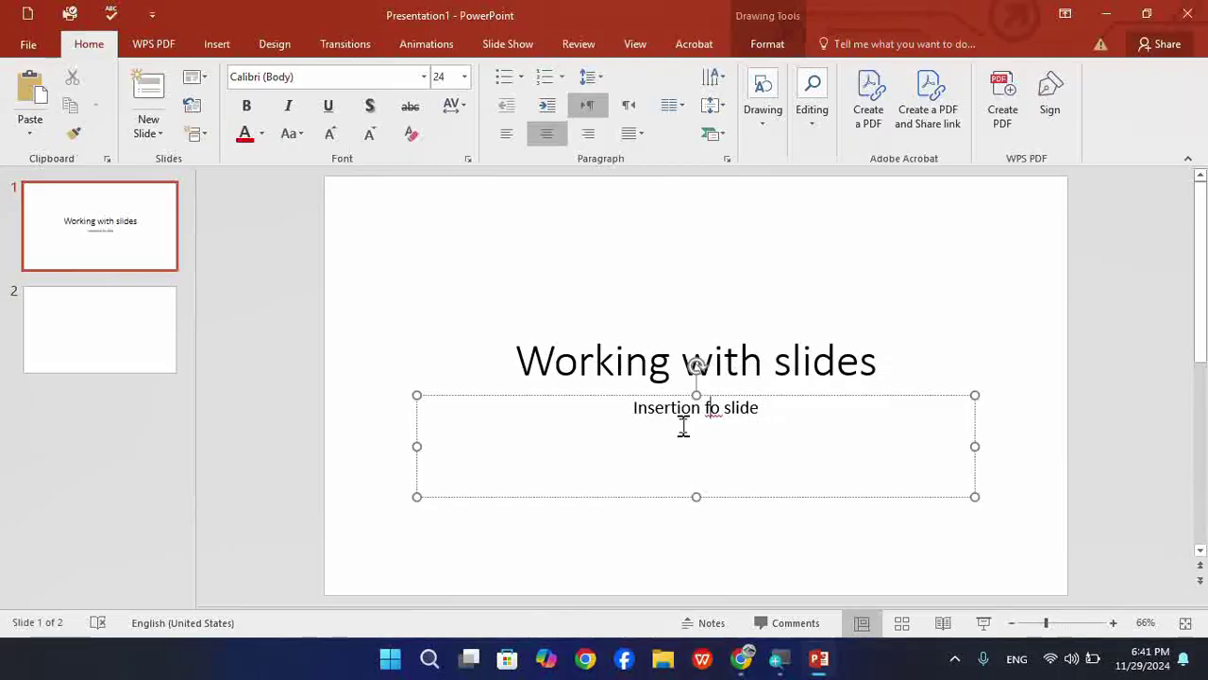
pyautogui.press('BackSpace')
pyautogui.press('Left')
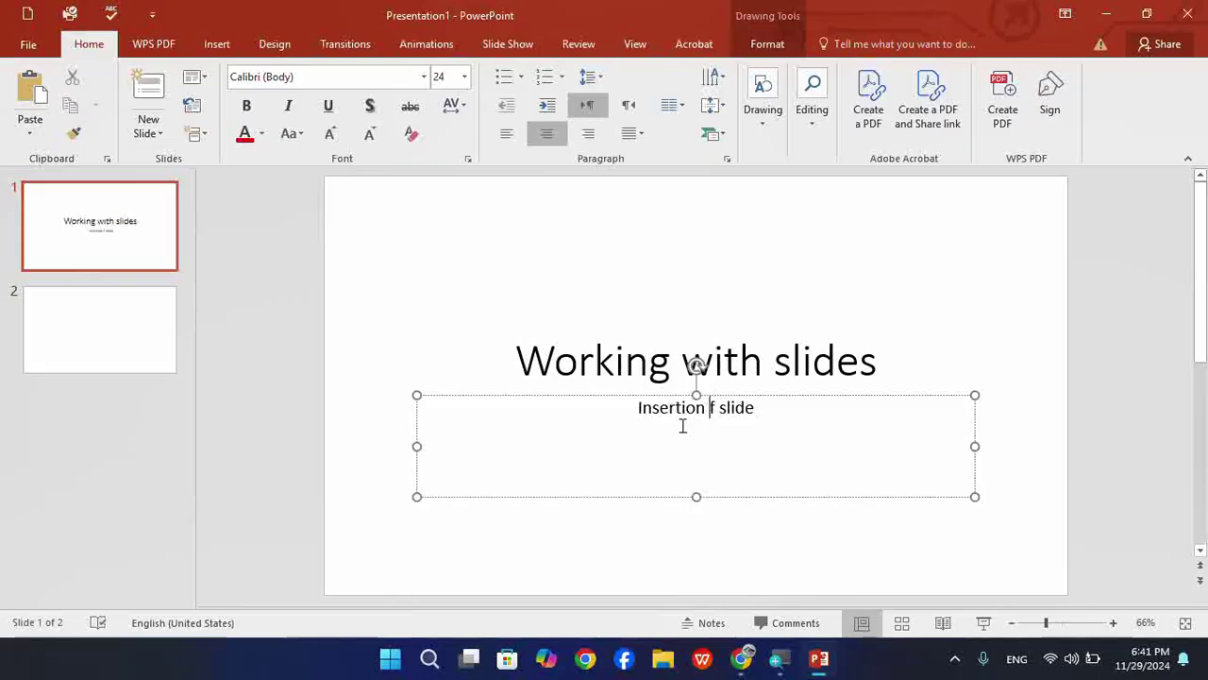
pyautogui.write('o')
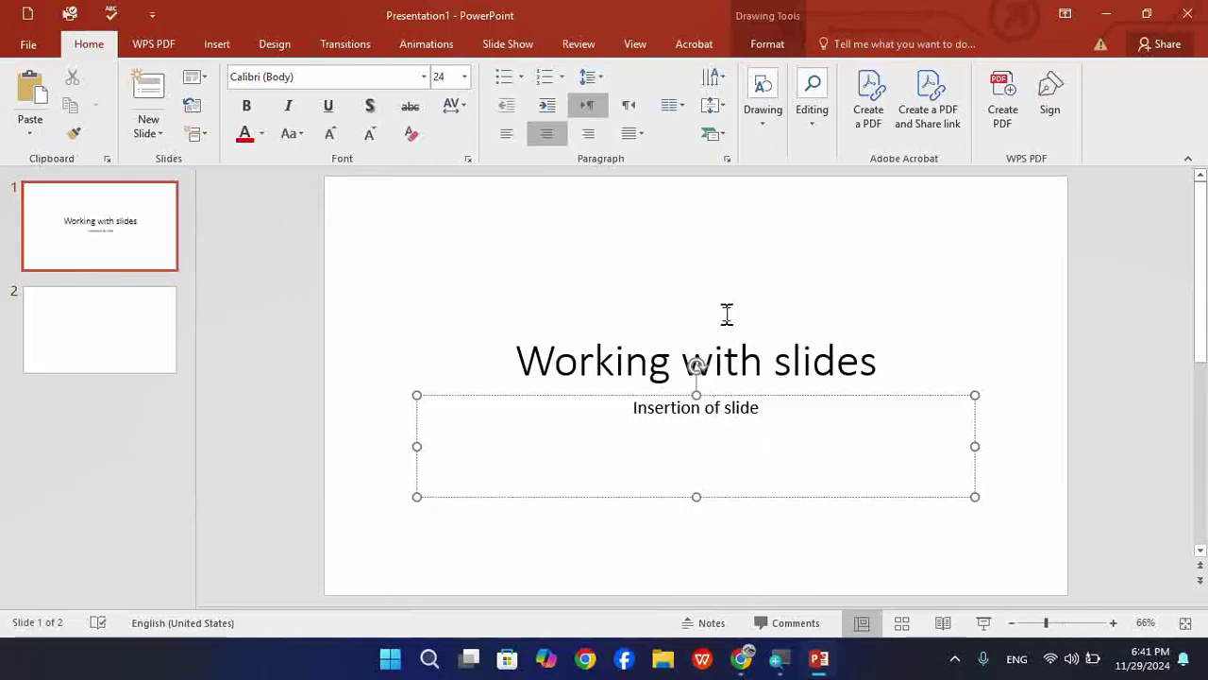
pyautogui.click(396, 332)
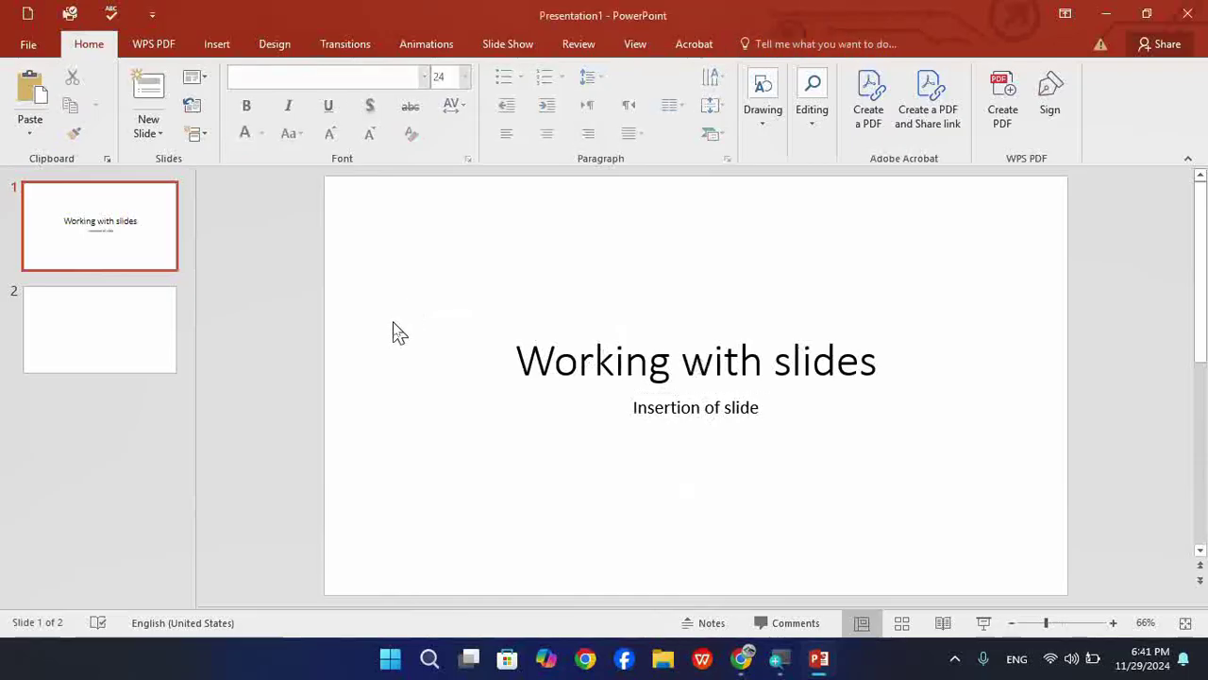
# Step: Enter 'This slide will duplicate' as slide 2's title, correcting typing mistakes
pyautogui.click(87, 340)
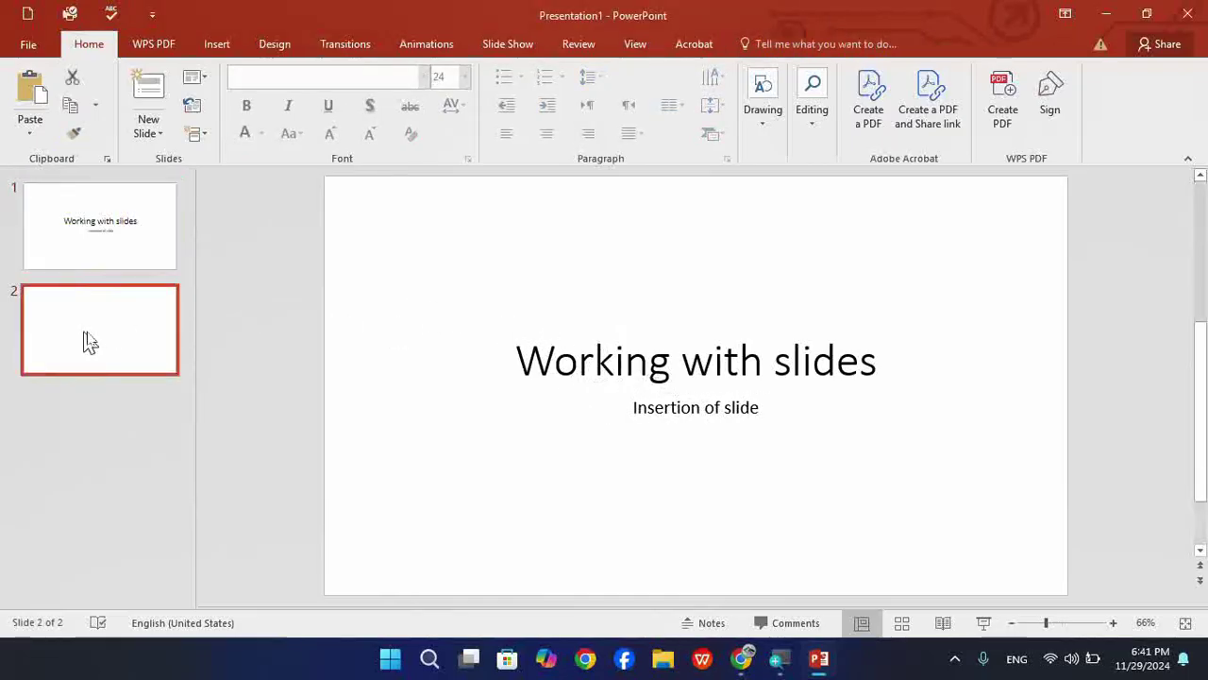
pyautogui.click(480, 247)
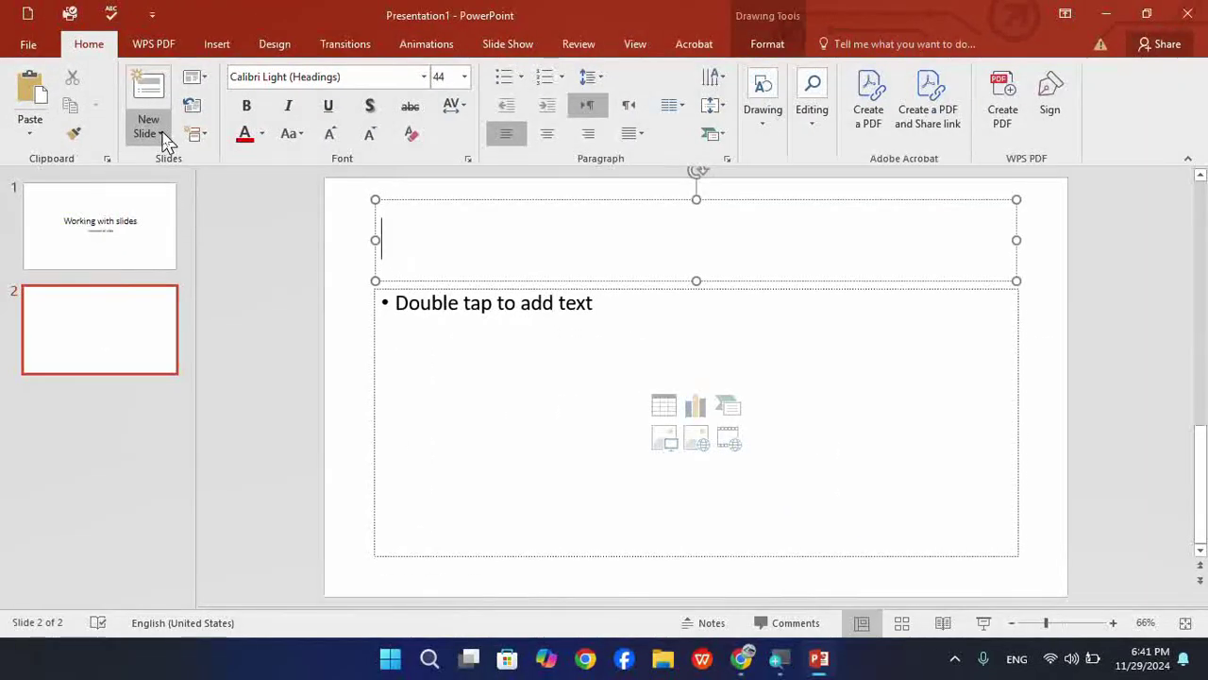
pyautogui.click(239, 285)
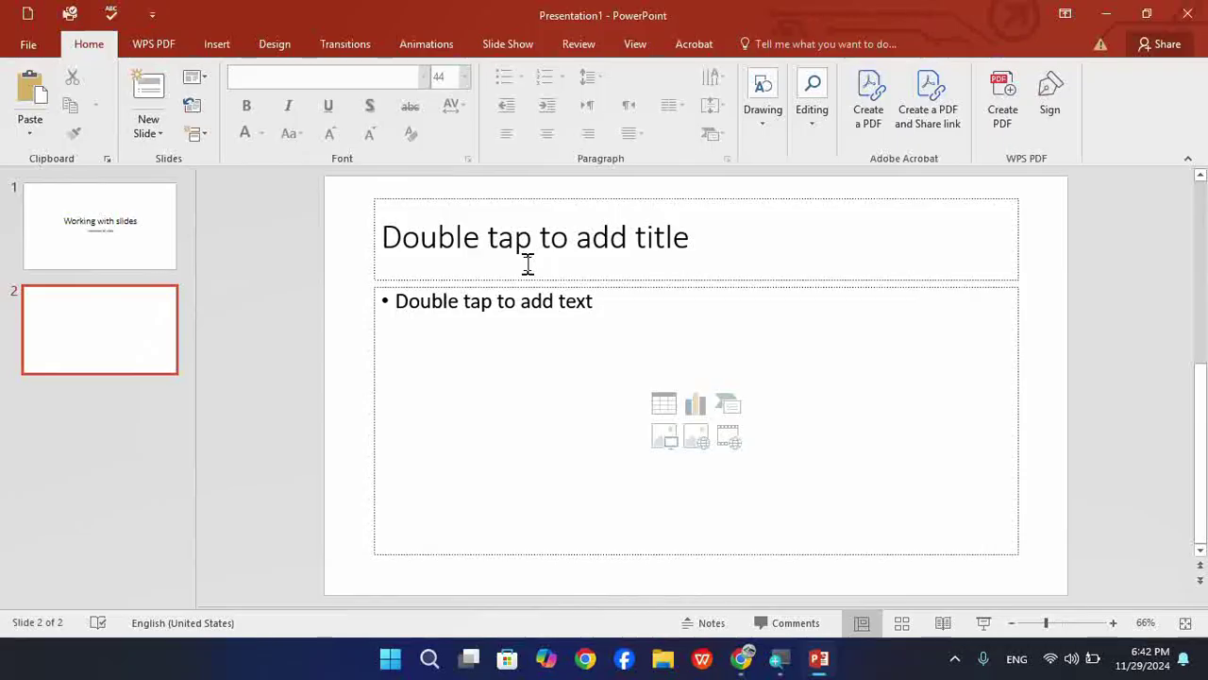
pyautogui.click(528, 263)
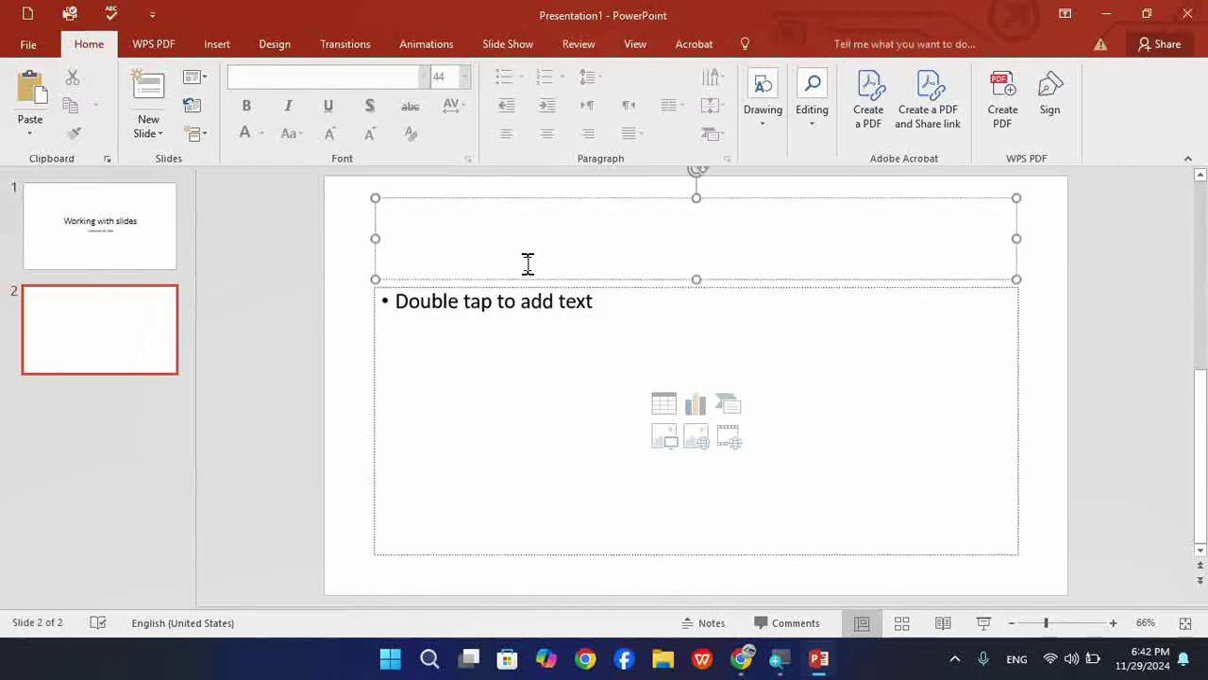
pyautogui.write('thj')
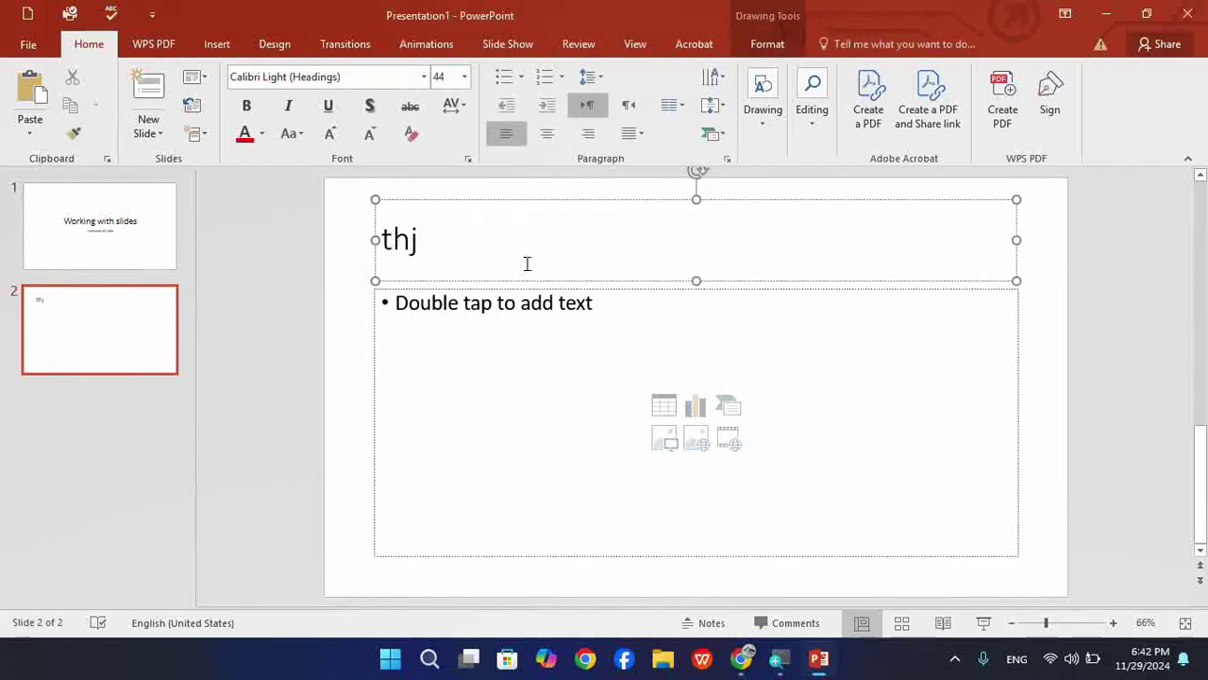
pyautogui.write('This slide ')
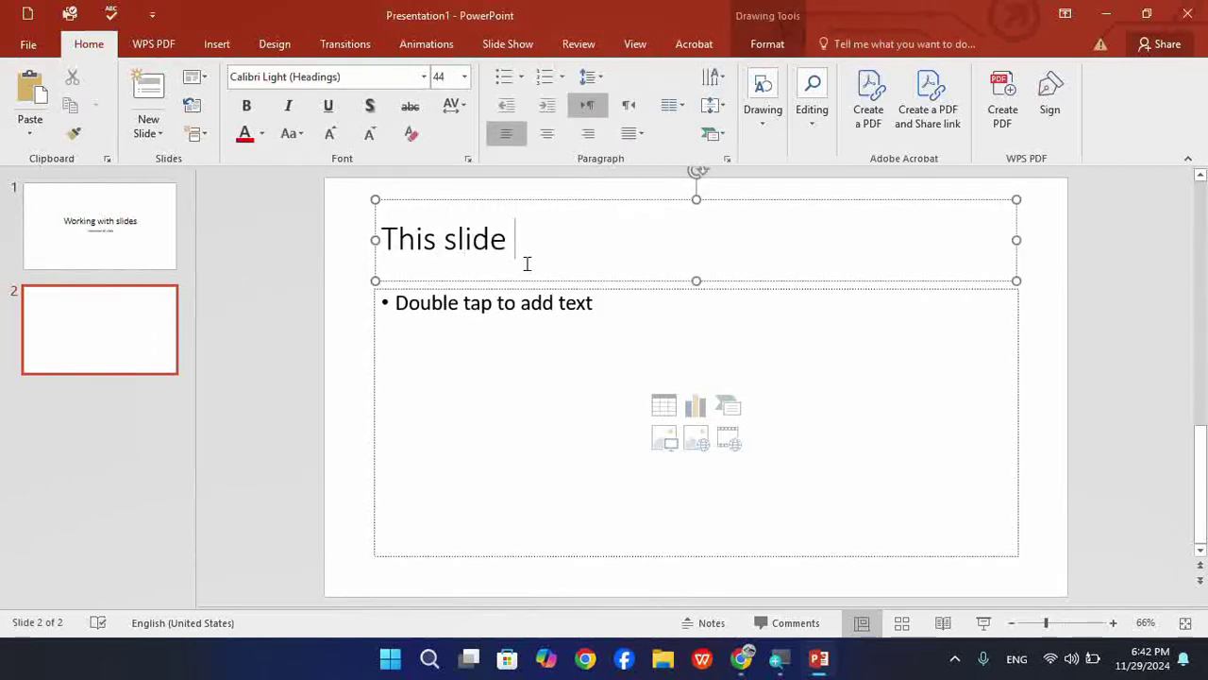
pyautogui.write('will d')
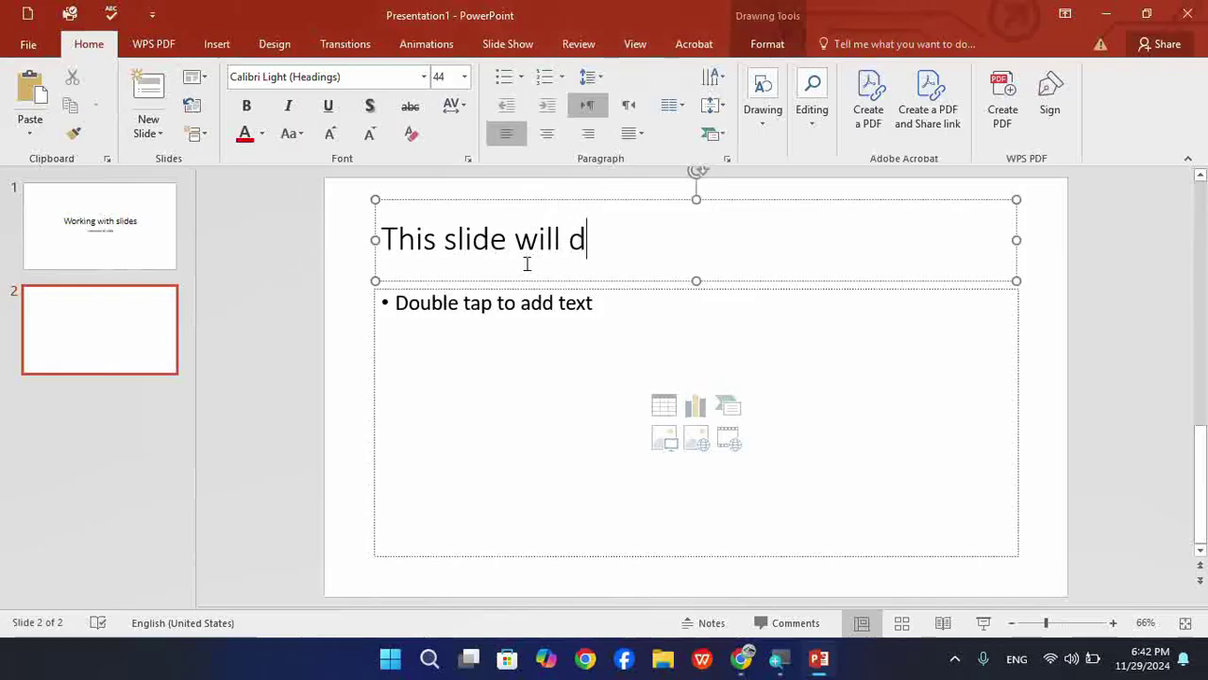
pyautogui.write('u')
pyautogui.press('BackSpace')
pyautogui.write('ca')
pyautogui.press('BackSpace')
pyautogui.press('BackSpace')
pyautogui.press('BackSpace')
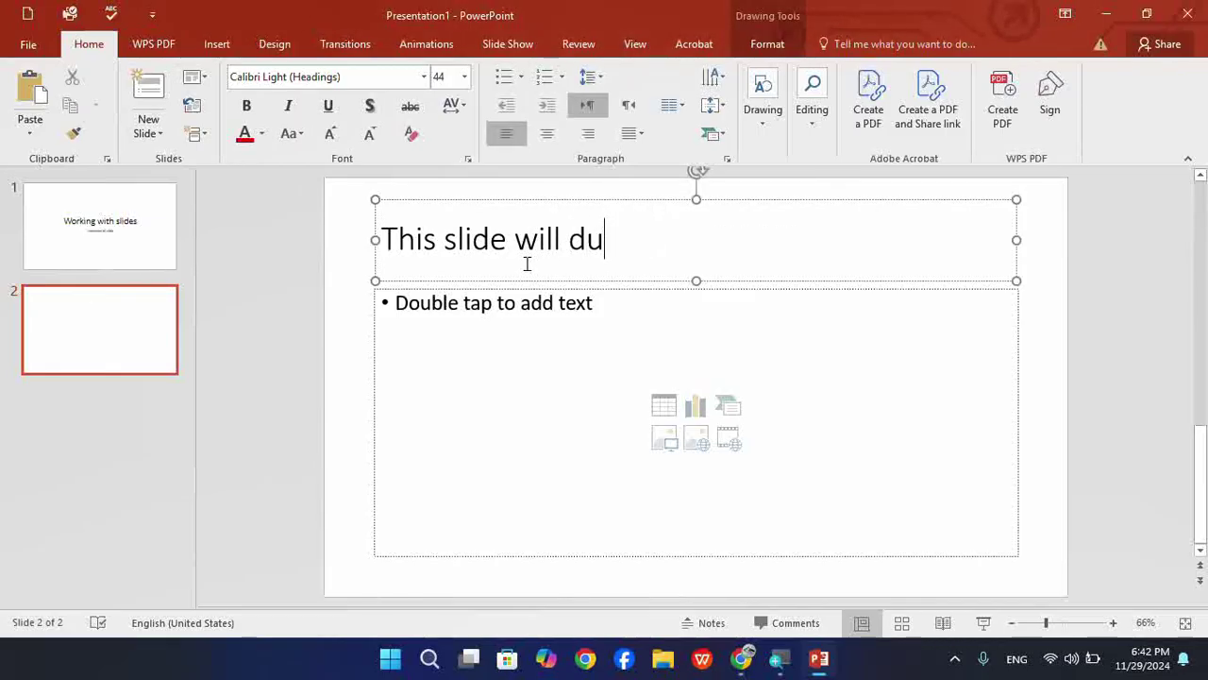
pyautogui.write('plicat')
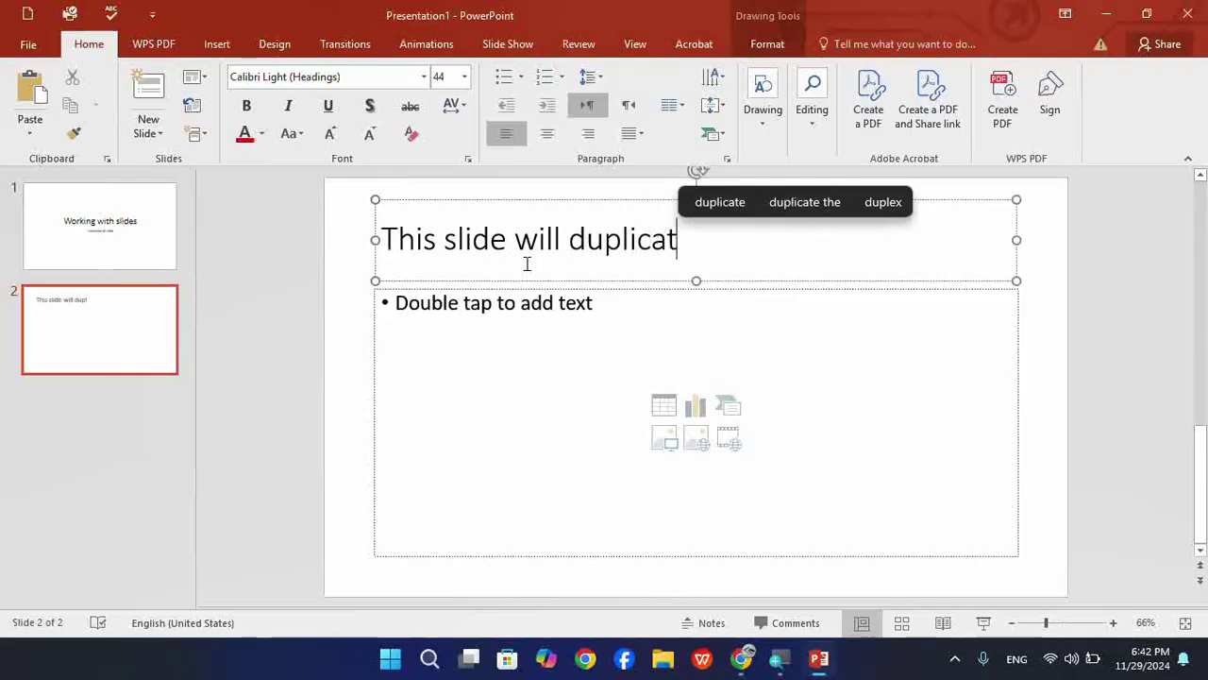
pyautogui.write('e')
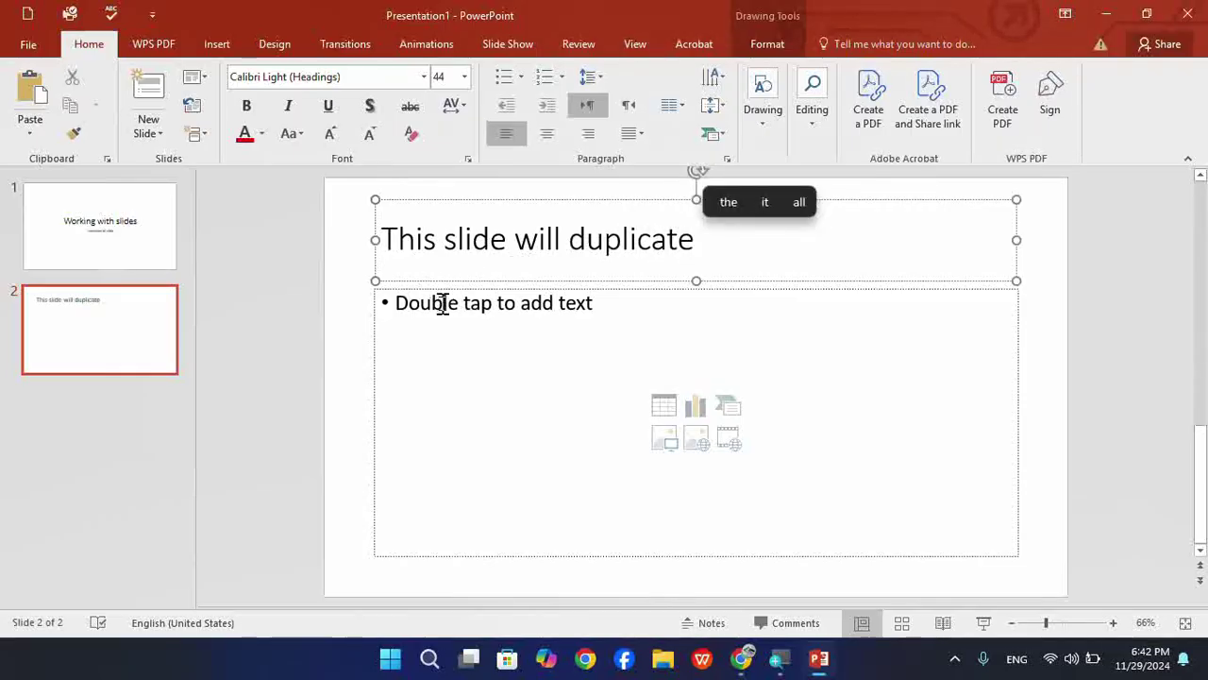
pyautogui.click(311, 342)
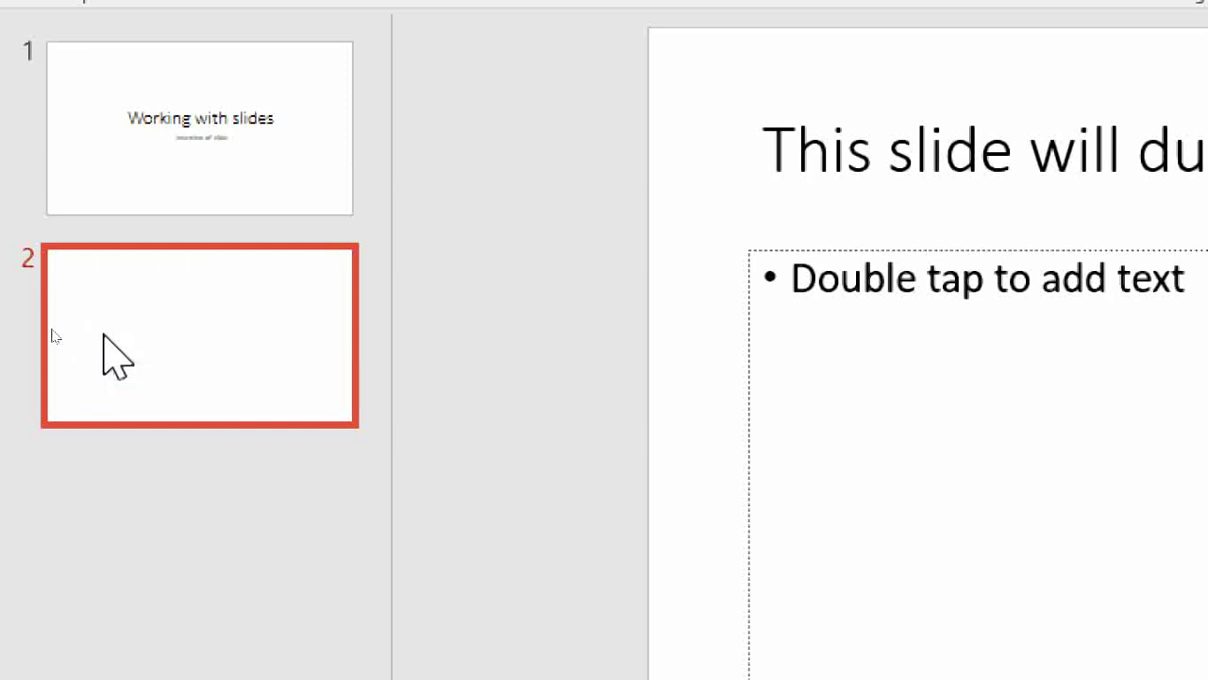
# Step: Duplicate slide 2, creating a third slide titled 'This slide will duplicate'
pyautogui.rightClick(104, 335)
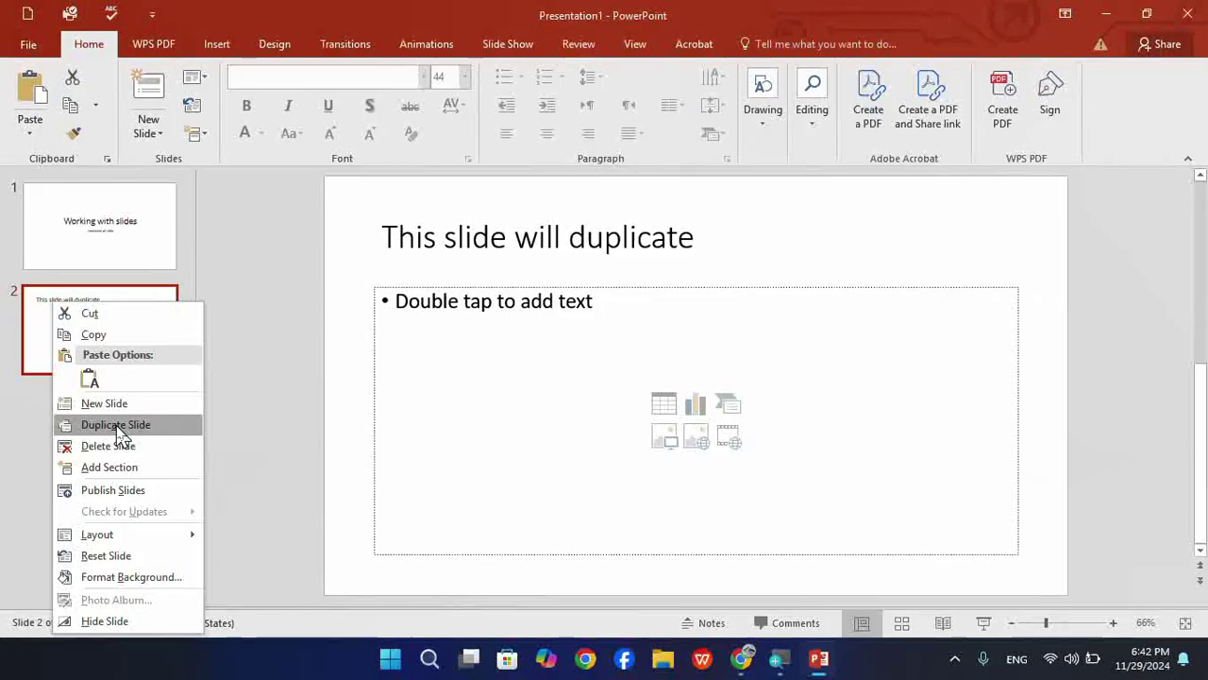
pyautogui.click(119, 433)
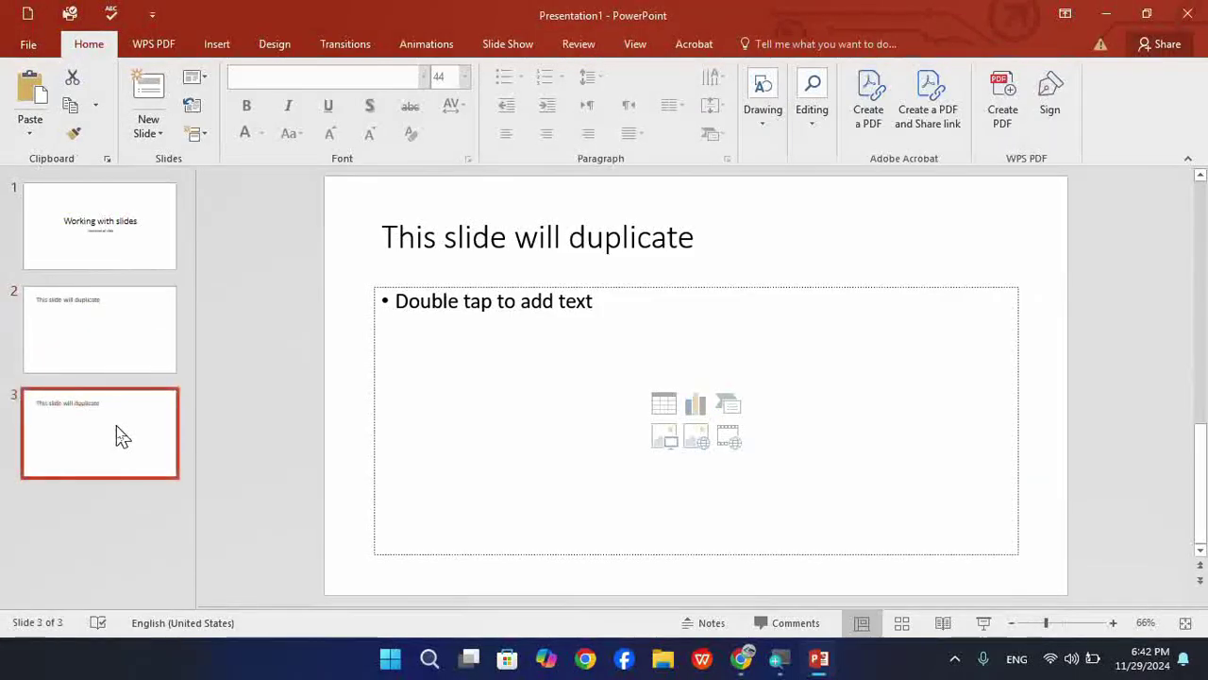
pyautogui.click(104, 359)
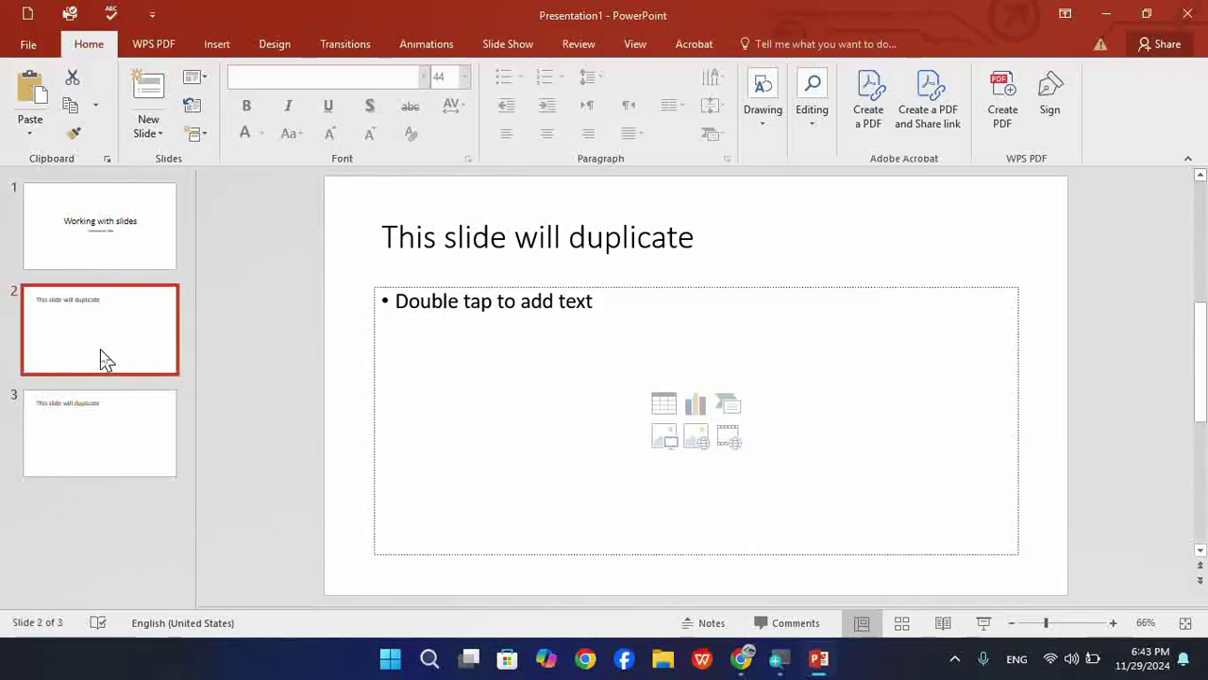
pyautogui.click(112, 424)
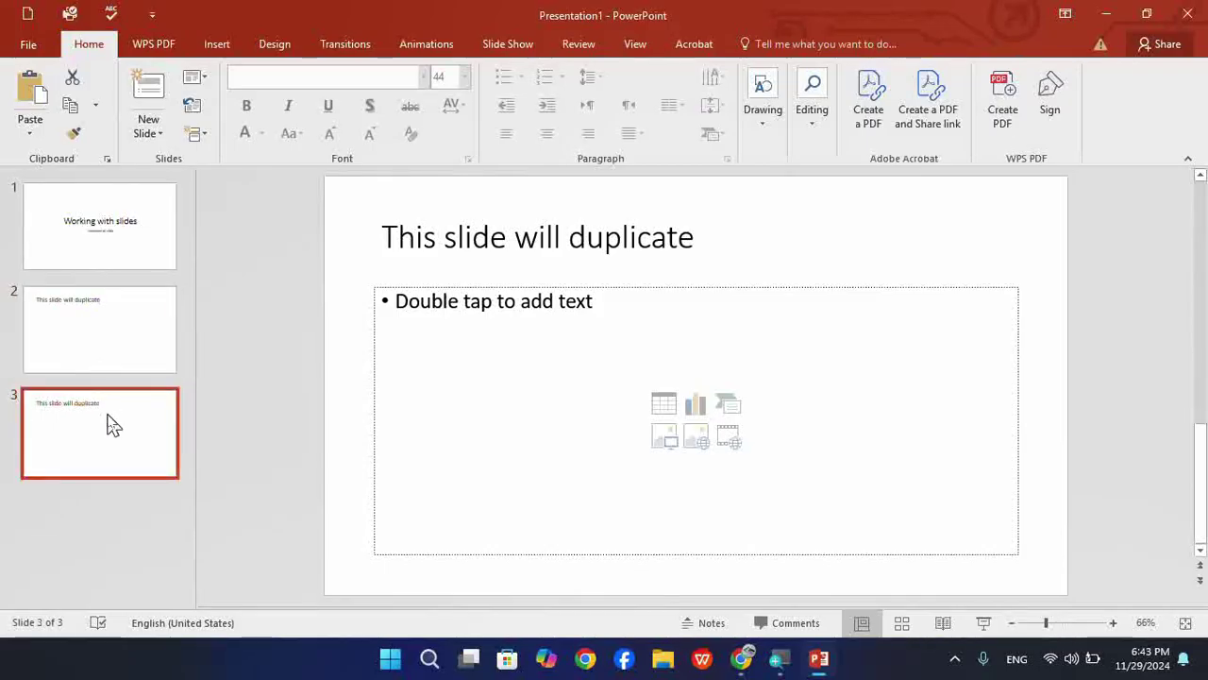
# Step: Switch back and forth between slide 2 and its copy to compare them
pyautogui.click(88, 345)
pyautogui.click(100, 431)
pyautogui.click(94, 345)
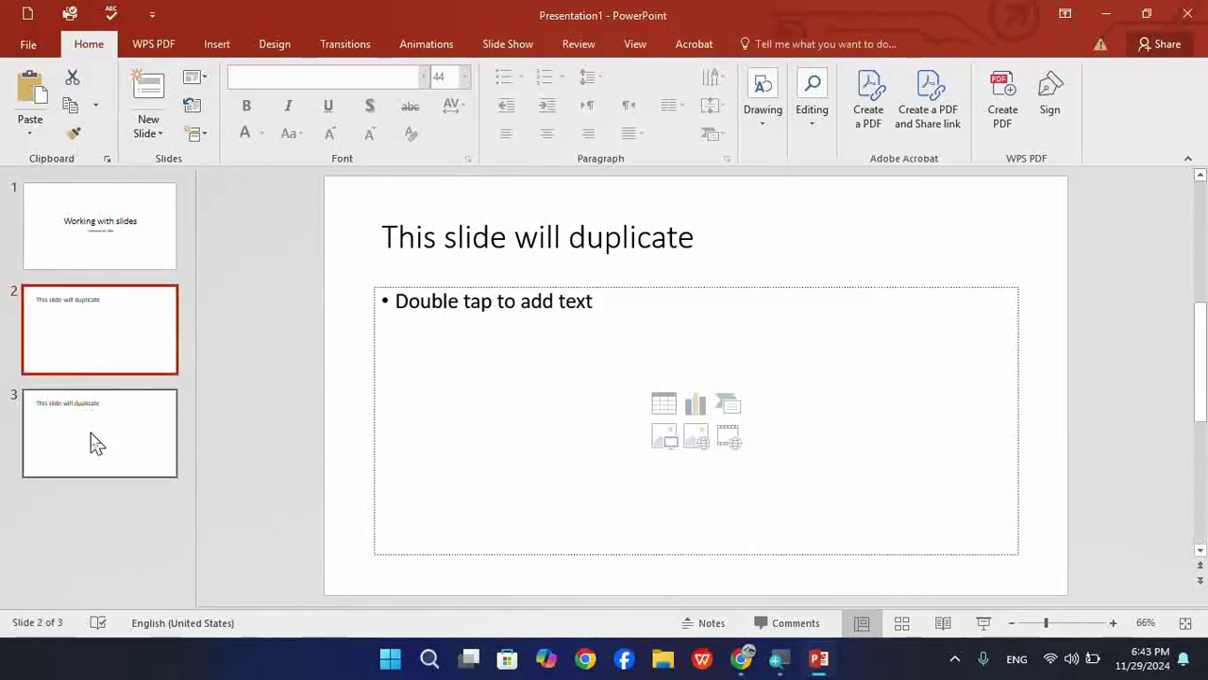
pyautogui.click(94, 444)
pyautogui.click(89, 337)
pyautogui.click(88, 448)
pyautogui.click(67, 340)
pyautogui.click(107, 477)
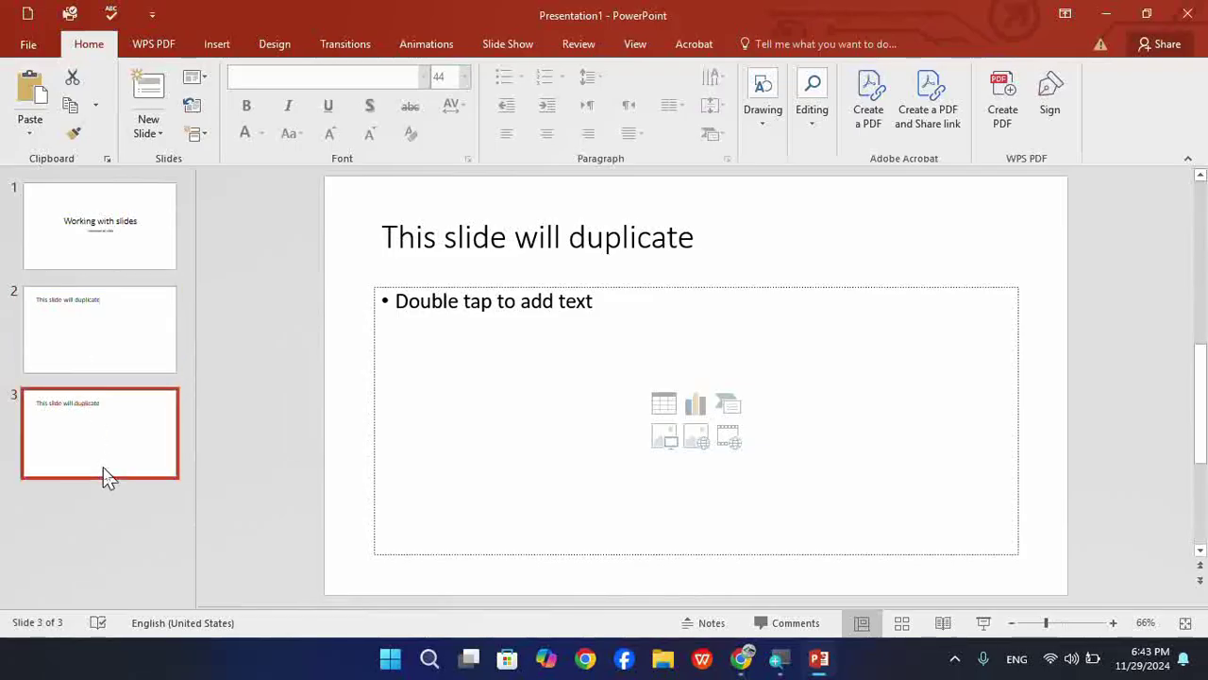
pyautogui.click(94, 353)
pyautogui.click(92, 405)
pyautogui.click(90, 361)
pyautogui.click(98, 420)
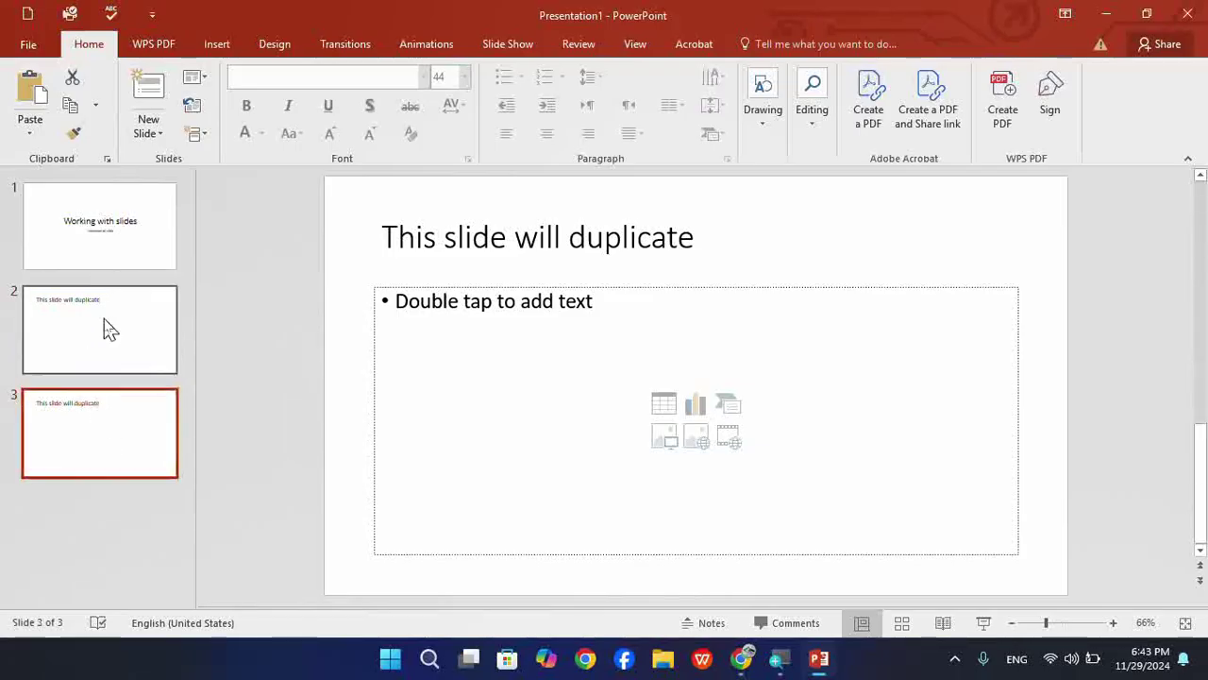
pyautogui.click(110, 328)
pyautogui.click(111, 415)
# Step: Select slides 2 and 3 together in the thumbnail pane
pyautogui.click(103, 326)
pyautogui.click(103, 431)
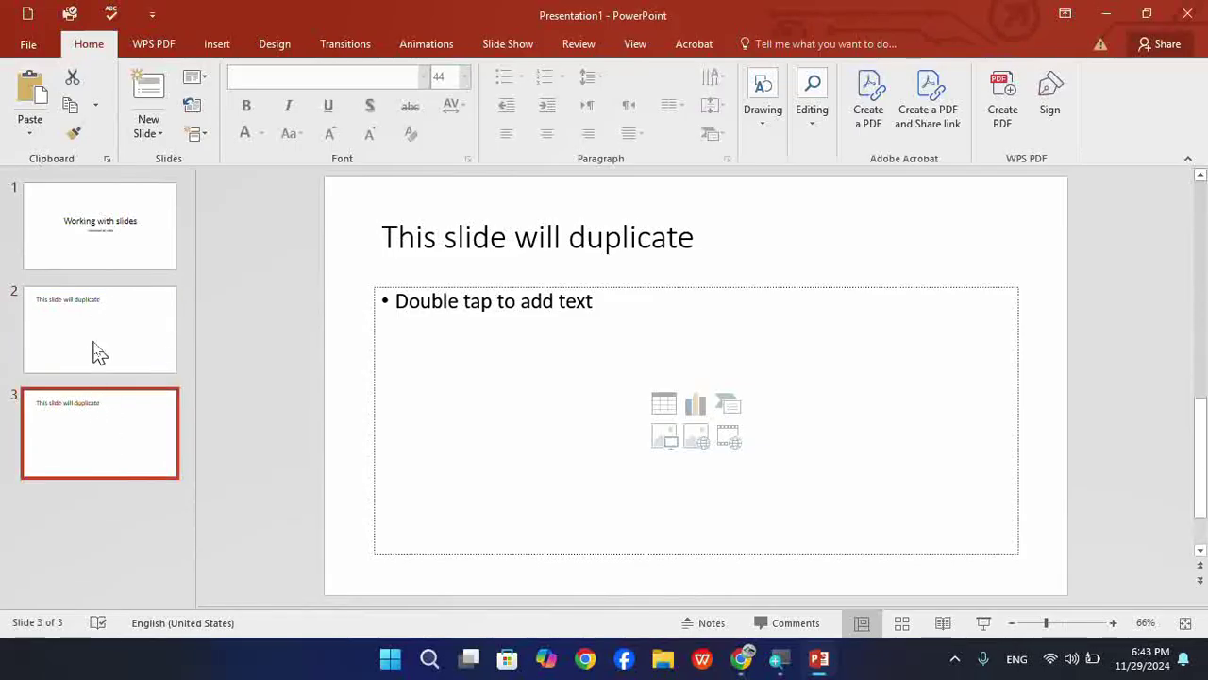
pyautogui.click(99, 352)
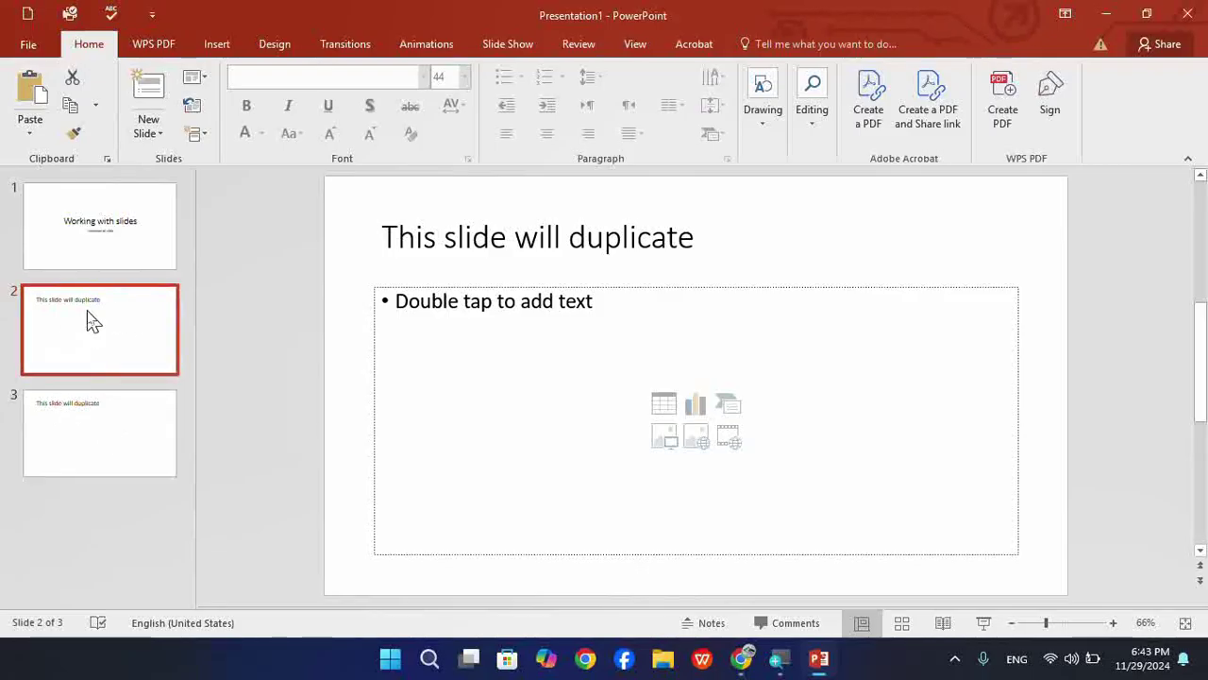
pyautogui.click(104, 441)
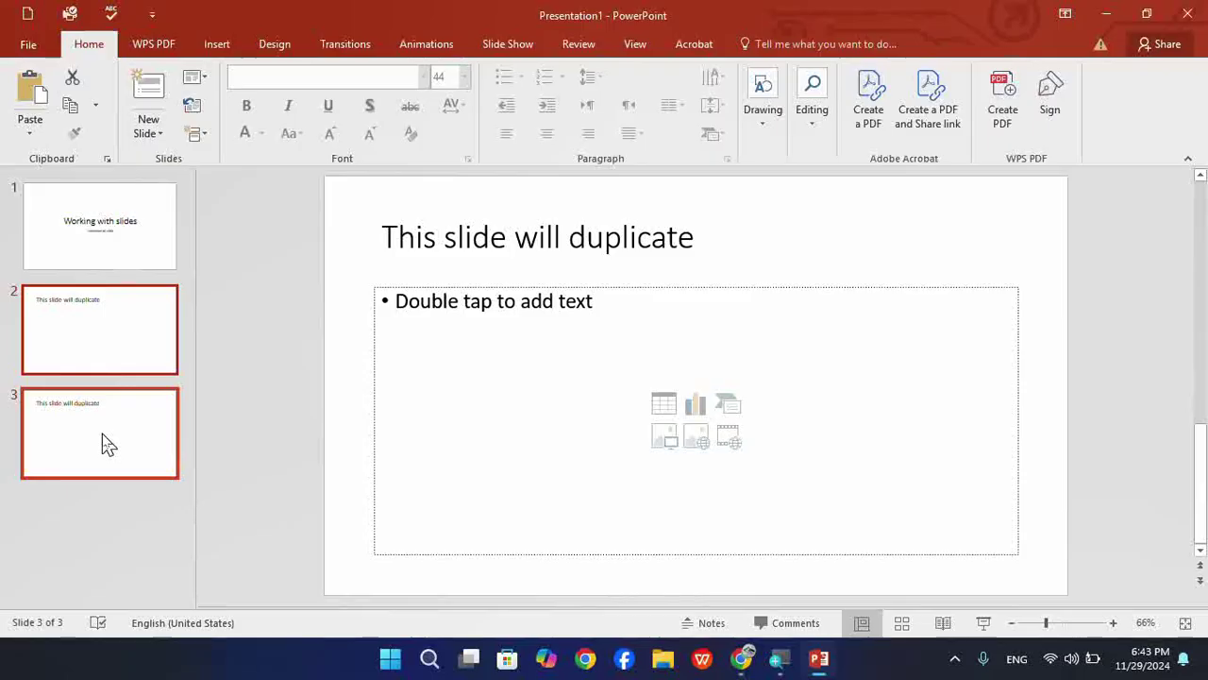
# Step: Duplicate slides 2 and 3, review the five resulting slides, then return to slide 3
pyautogui.rightClick(83, 330)
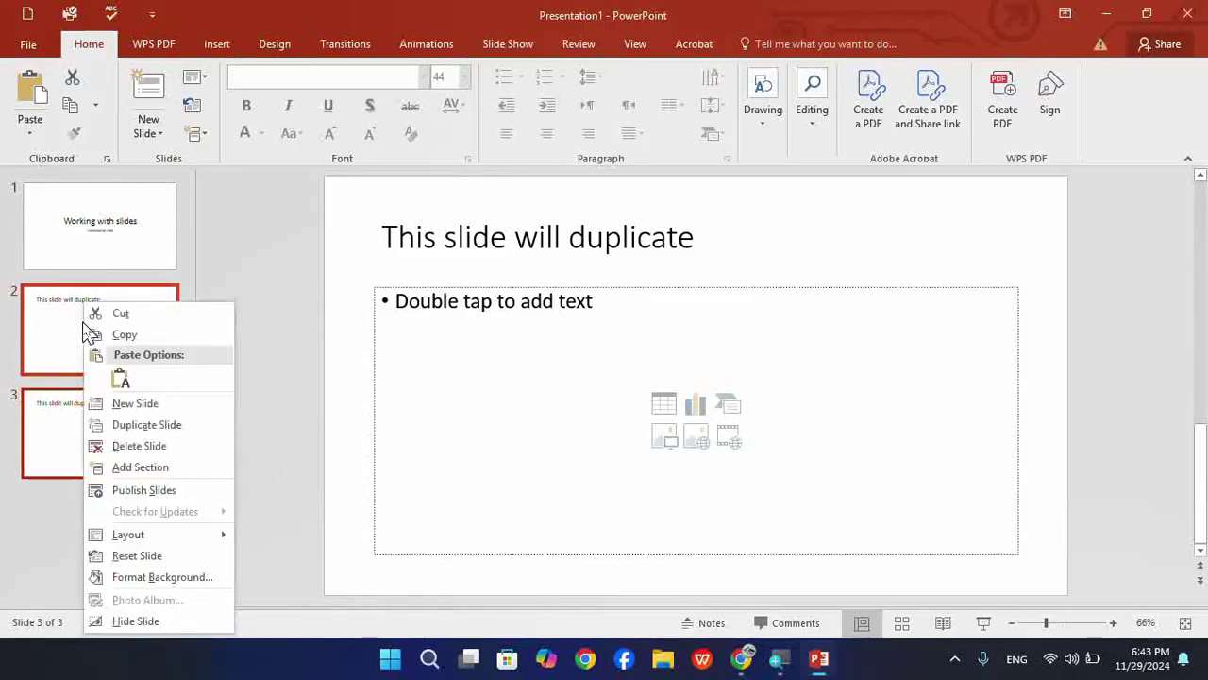
pyautogui.click(147, 425)
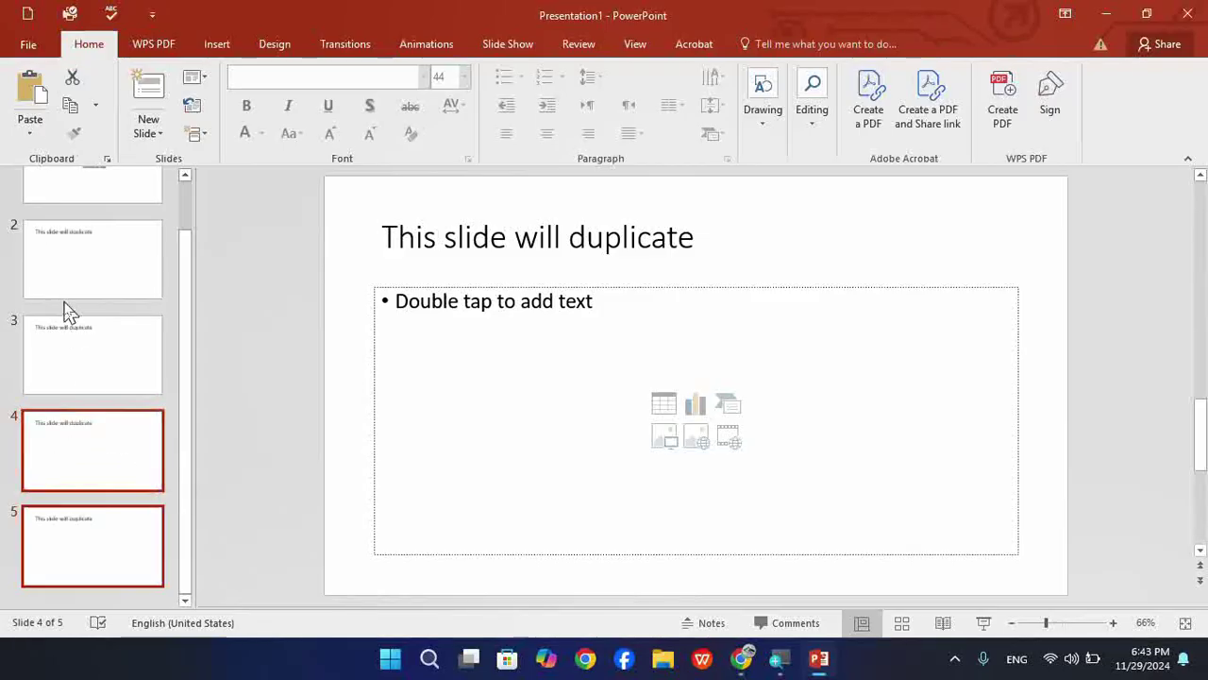
pyautogui.click(72, 272)
pyautogui.click(83, 359)
pyautogui.click(82, 430)
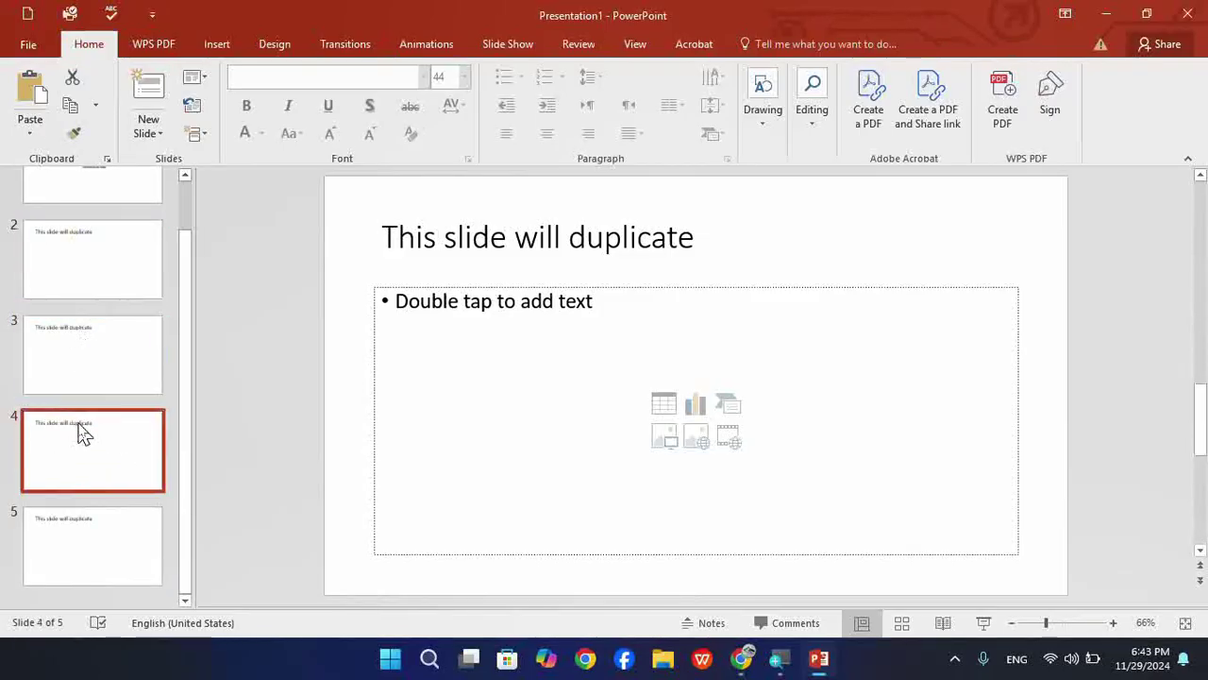
pyautogui.click(85, 537)
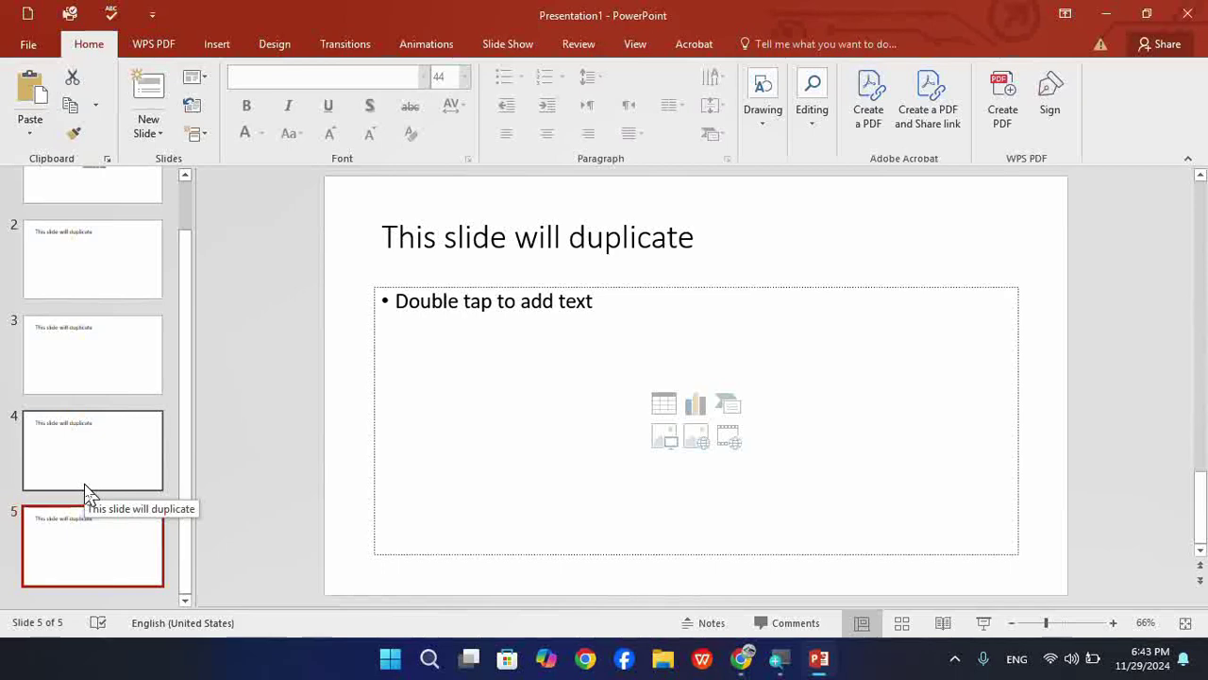
pyautogui.click(46, 351)
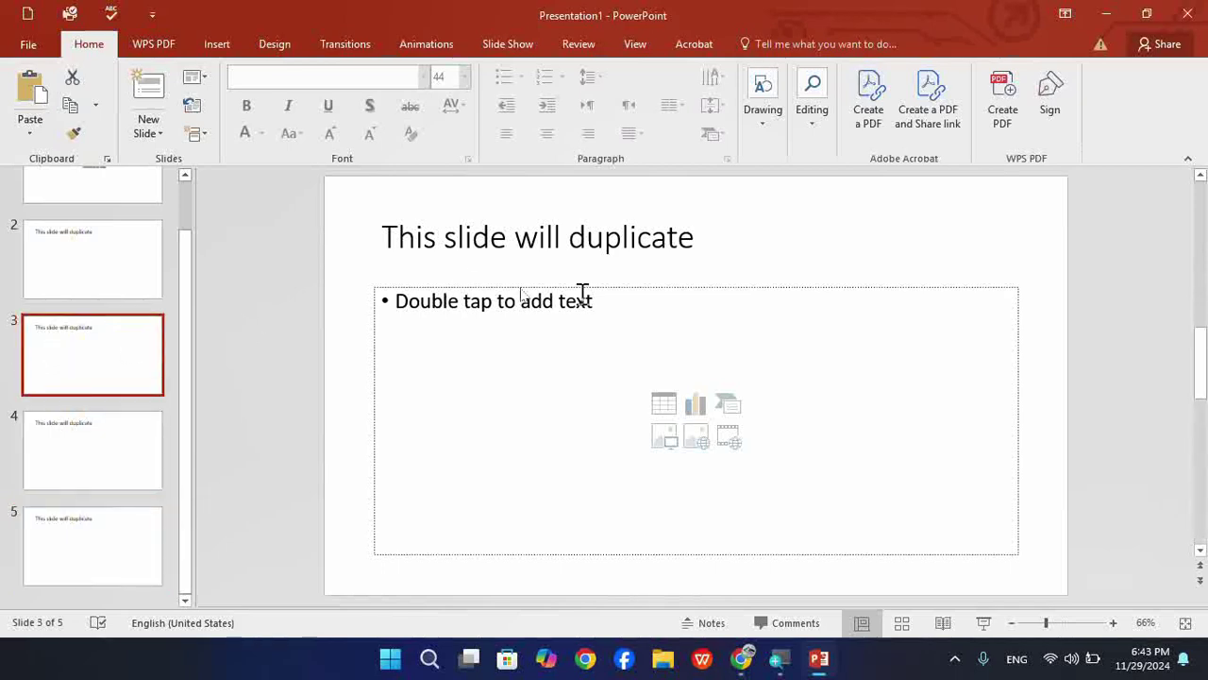
# Step: Type 3 in slide 3's body text and 5 in slide 5's body text
pyautogui.click(632, 302)
pyautogui.write('3')
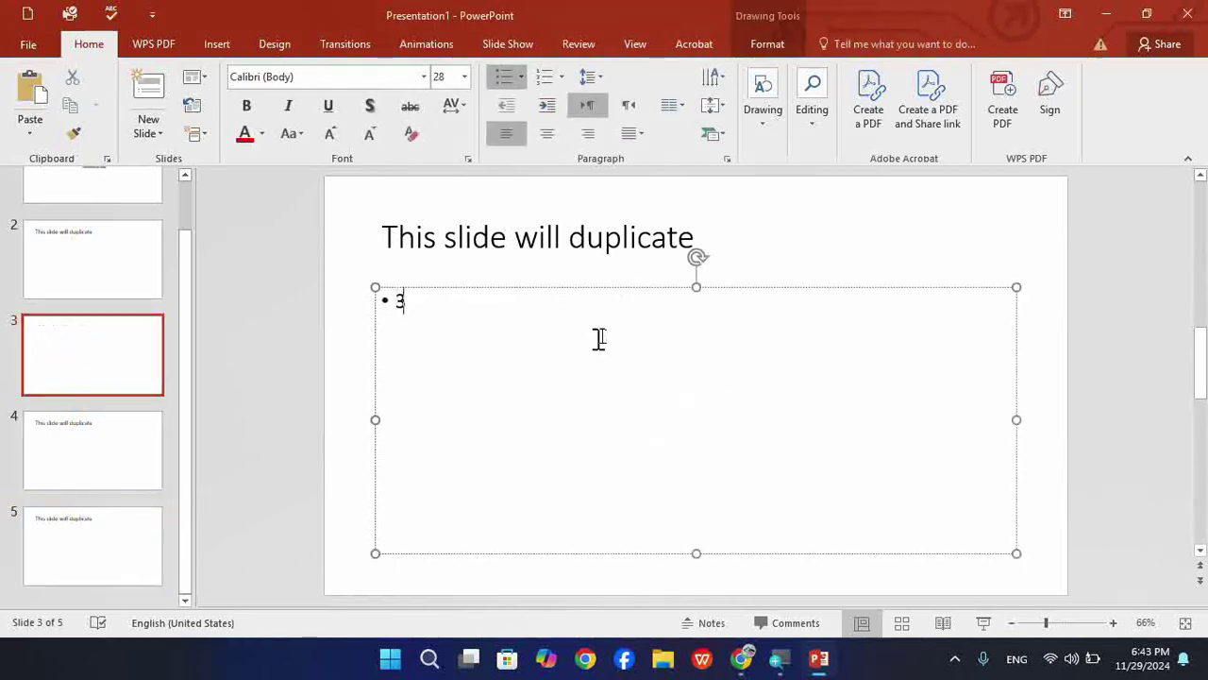
pyautogui.click(34, 561)
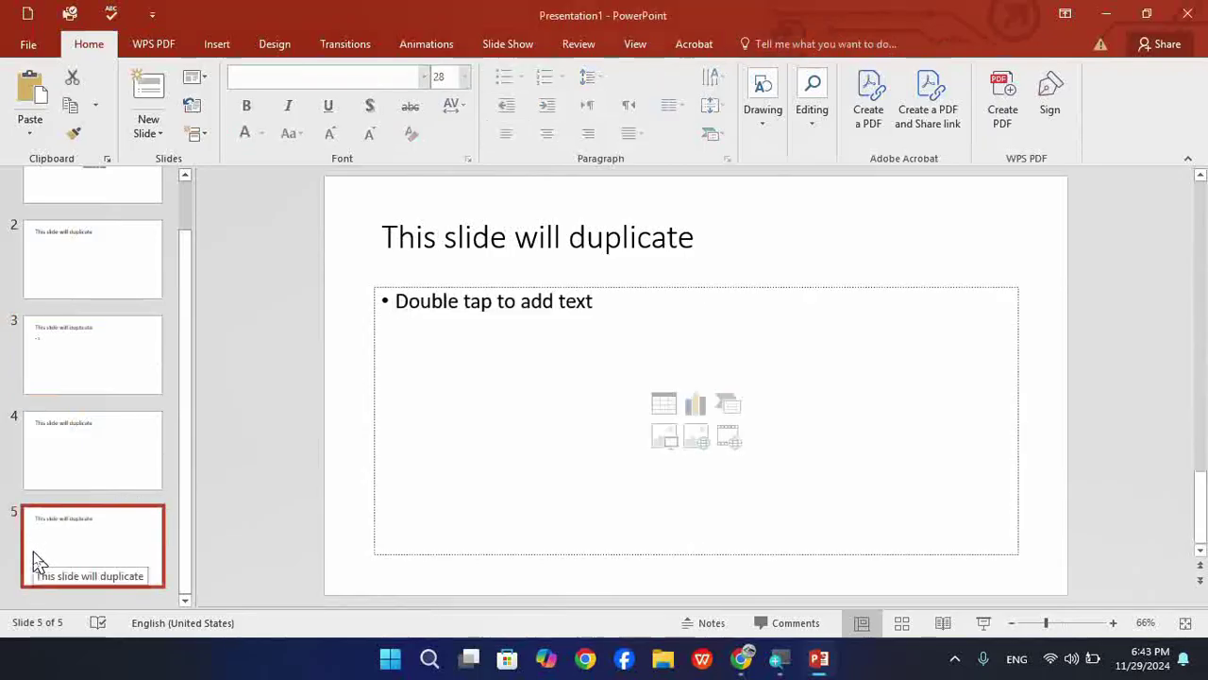
pyautogui.click(473, 342)
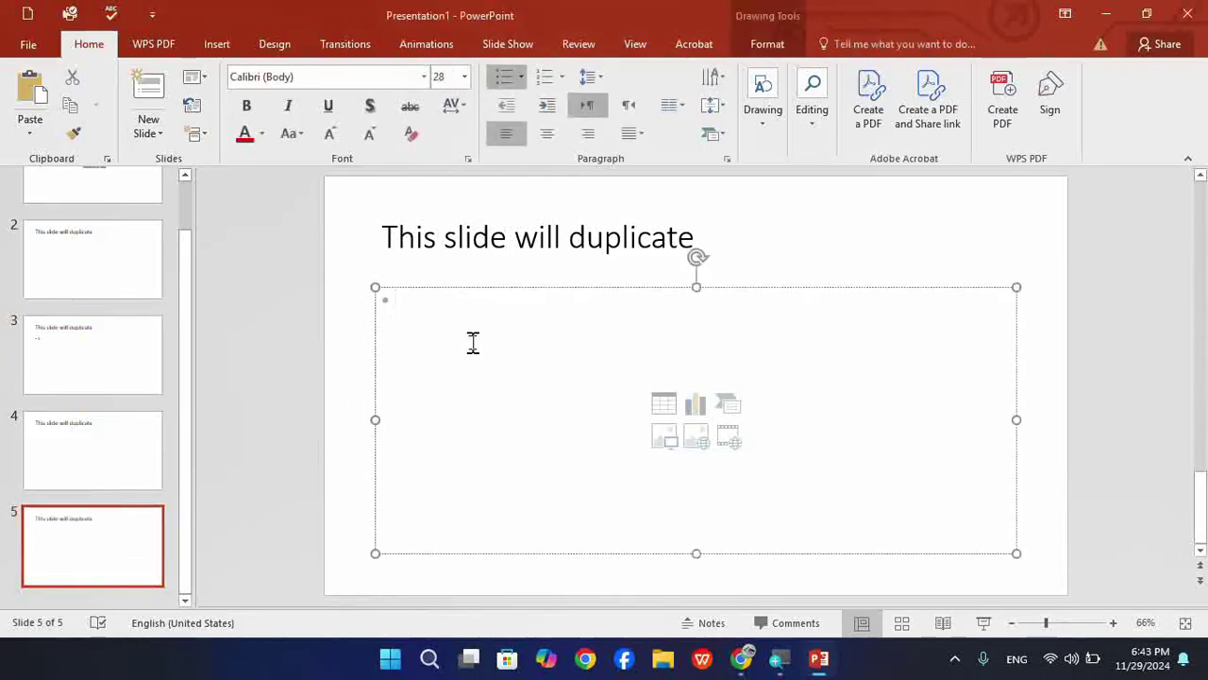
pyautogui.write('5')
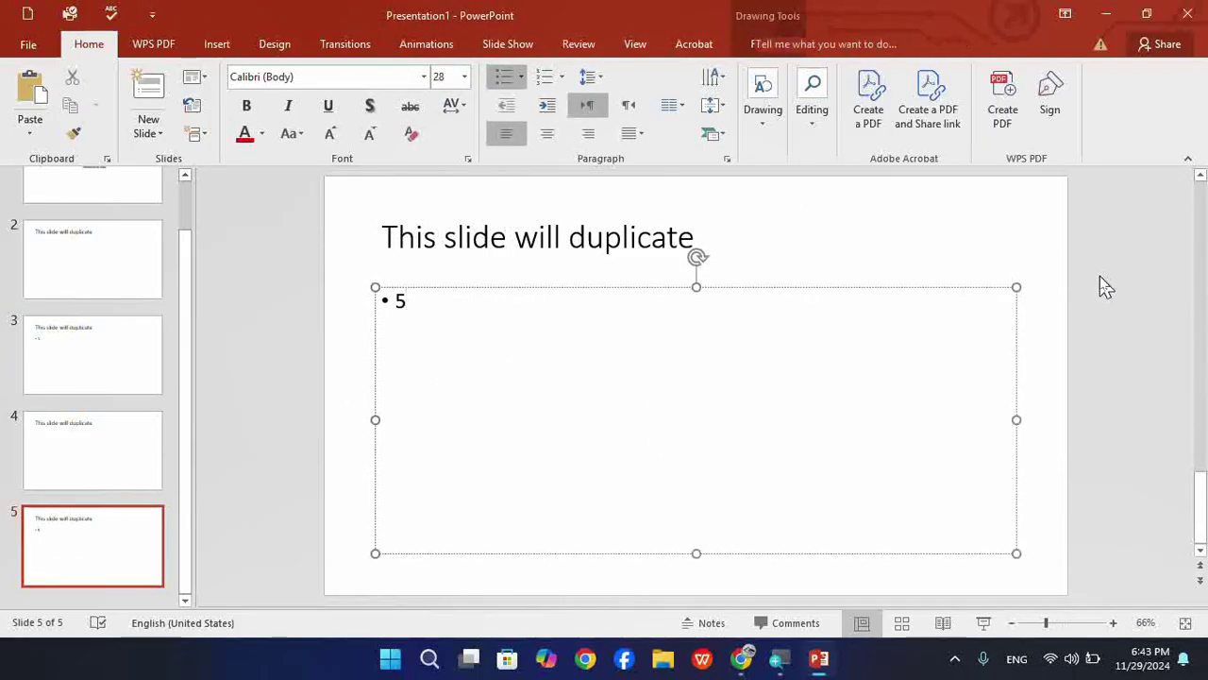
pyautogui.click(1106, 286)
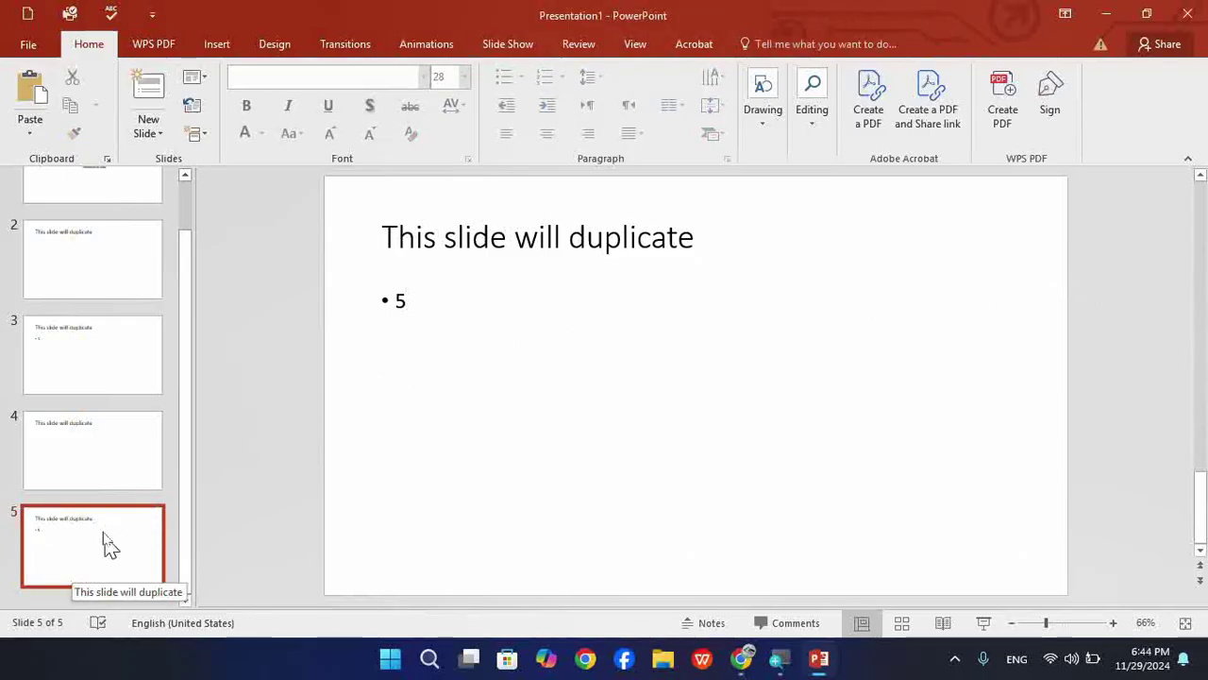
# Step: Select slides 3 and 5 together and duplicate them
pyautogui.keyDown('ctrl'); pyautogui.click(77, 347); pyautogui.keyUp('ctrl')
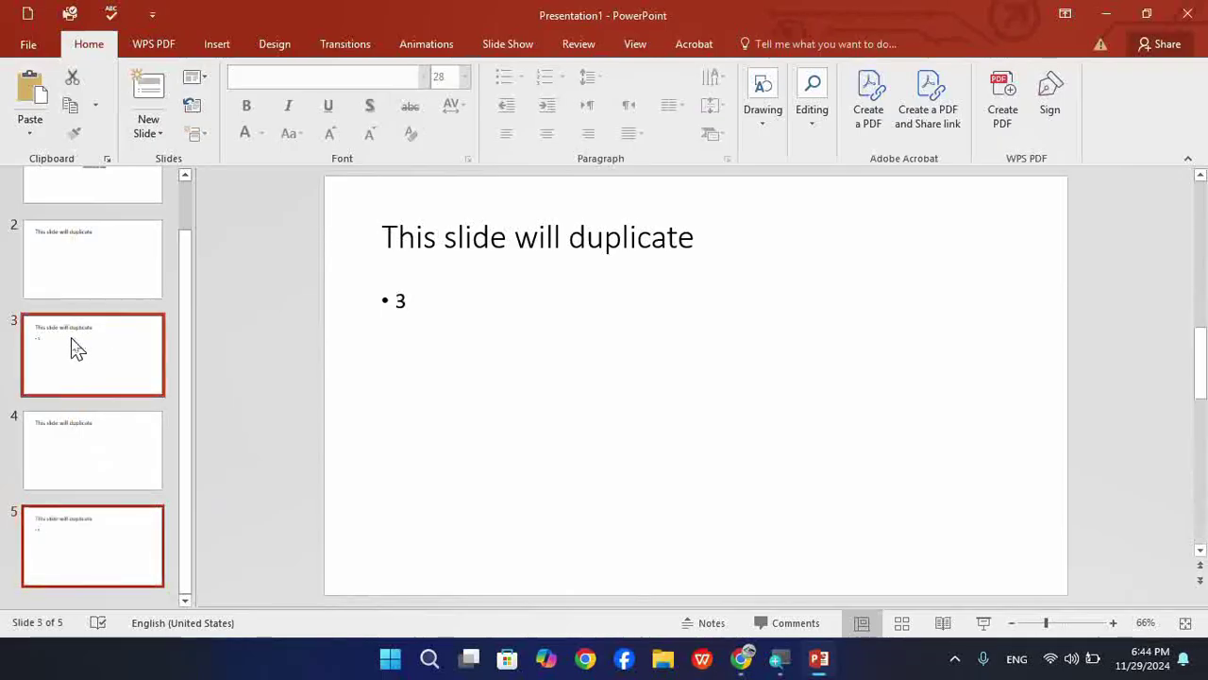
pyautogui.rightClick(78, 347)
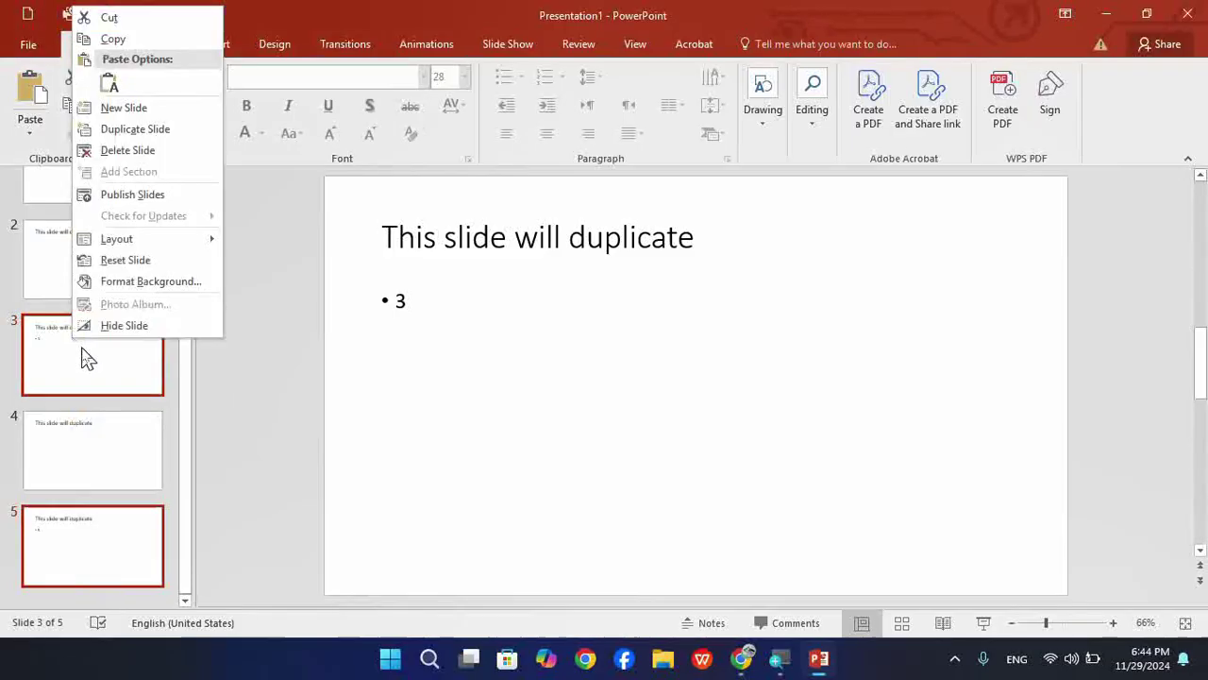
pyautogui.click(154, 130)
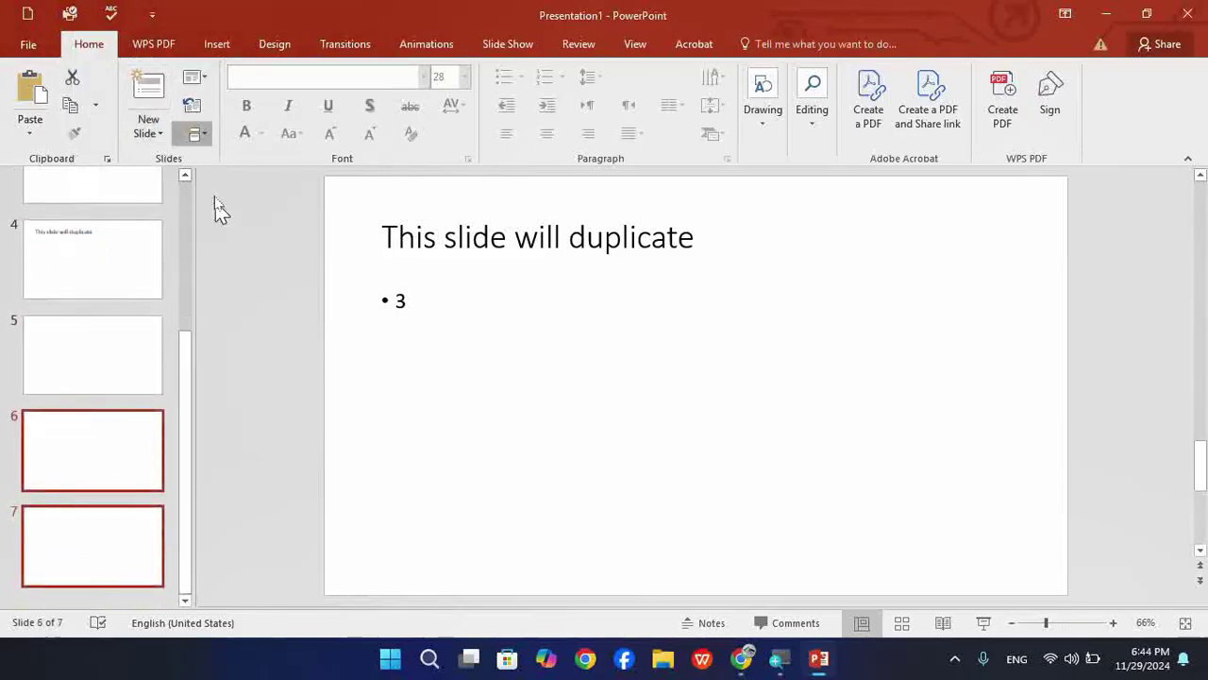
# Step: Compare the new slides 6 and 7, then return to slide 3
pyautogui.click(82, 469)
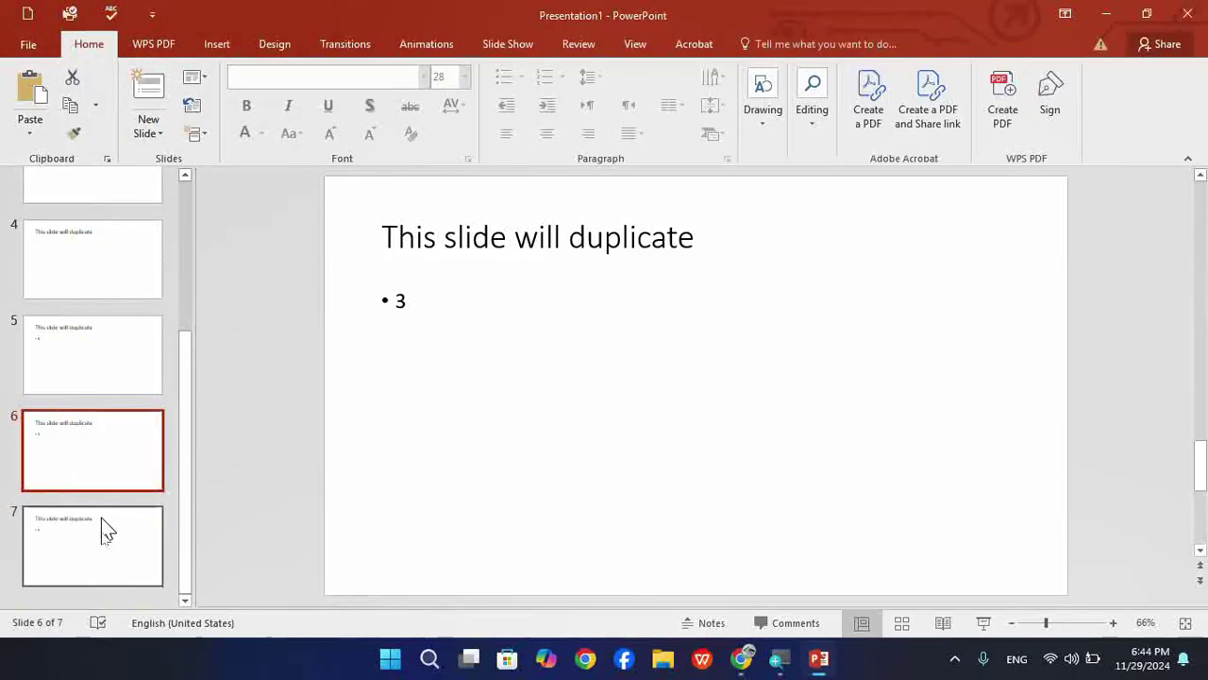
pyautogui.click(100, 521)
pyautogui.click(85, 454)
pyautogui.click(100, 536)
pyautogui.click(89, 472)
pyautogui.click(92, 527)
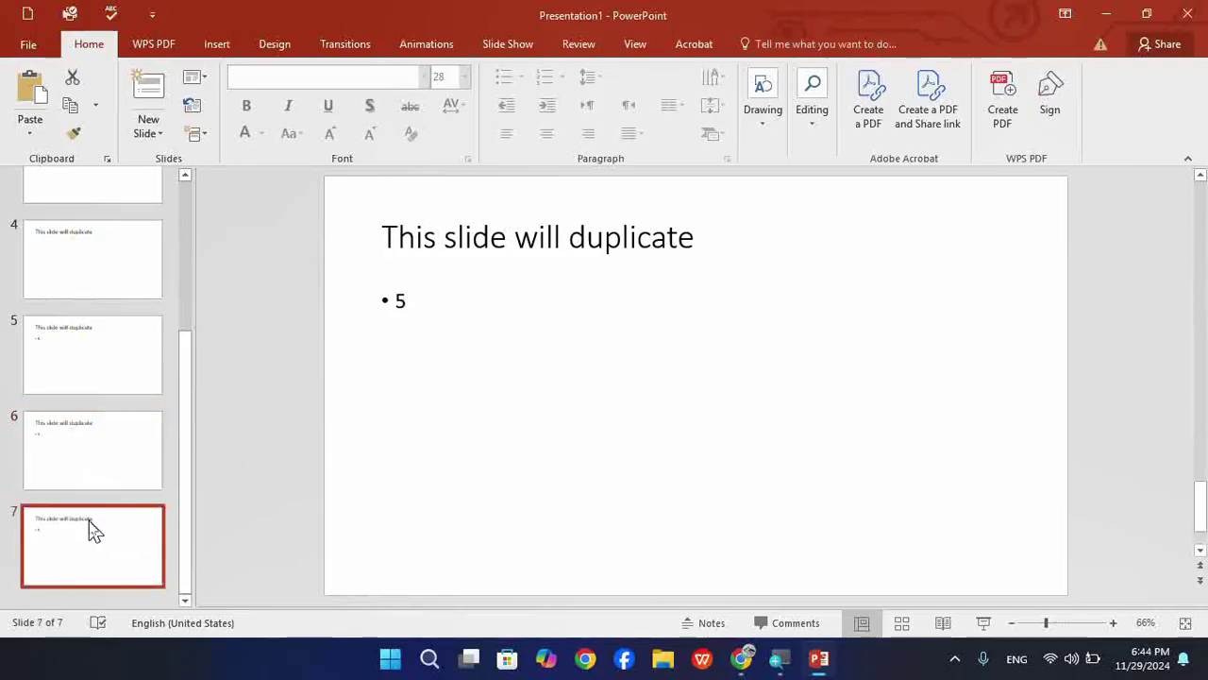
pyautogui.click(92, 459)
pyautogui.scroll(2, 81, 425)
pyautogui.click(56, 252)
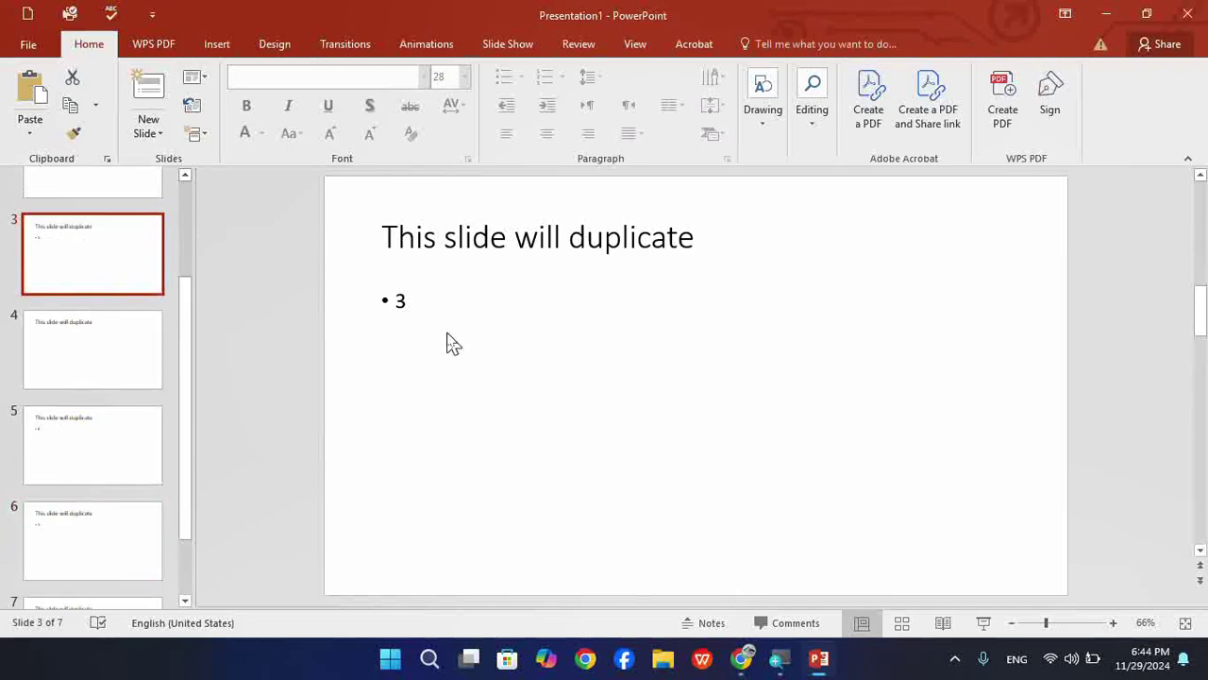
# Step: Change slide 3's bullet from 3 to 4, then go to slide 7
pyautogui.click(400, 301)
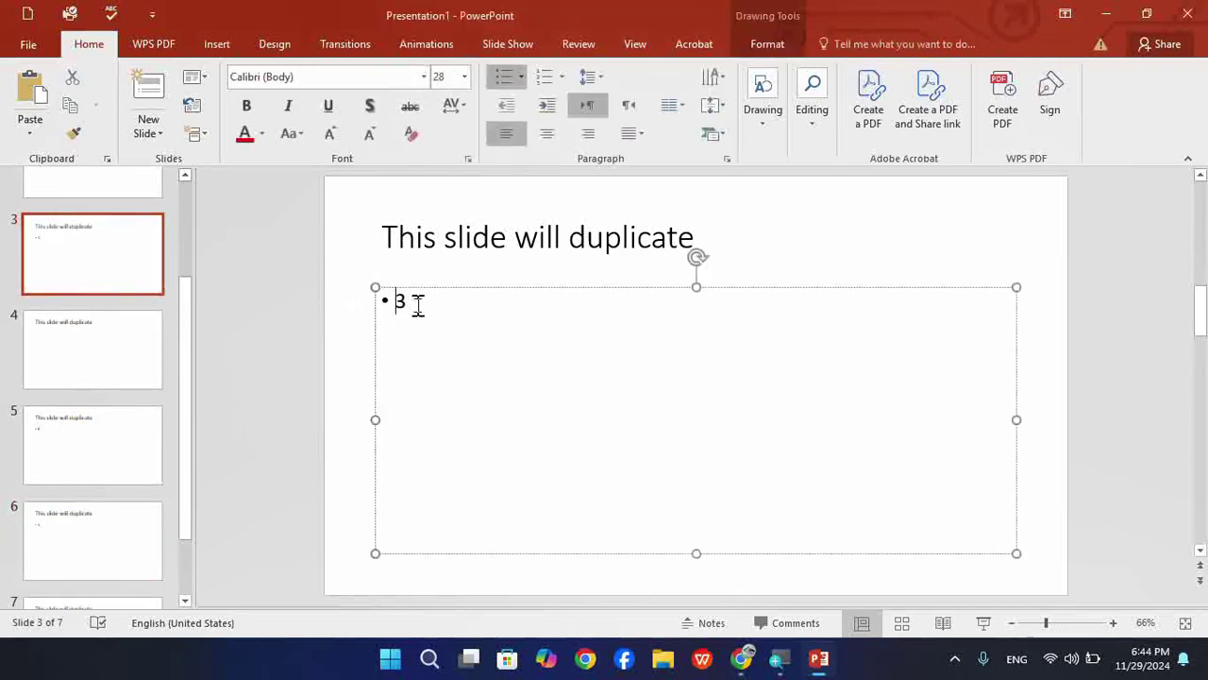
pyautogui.press('BackSpace')
pyautogui.write('4')
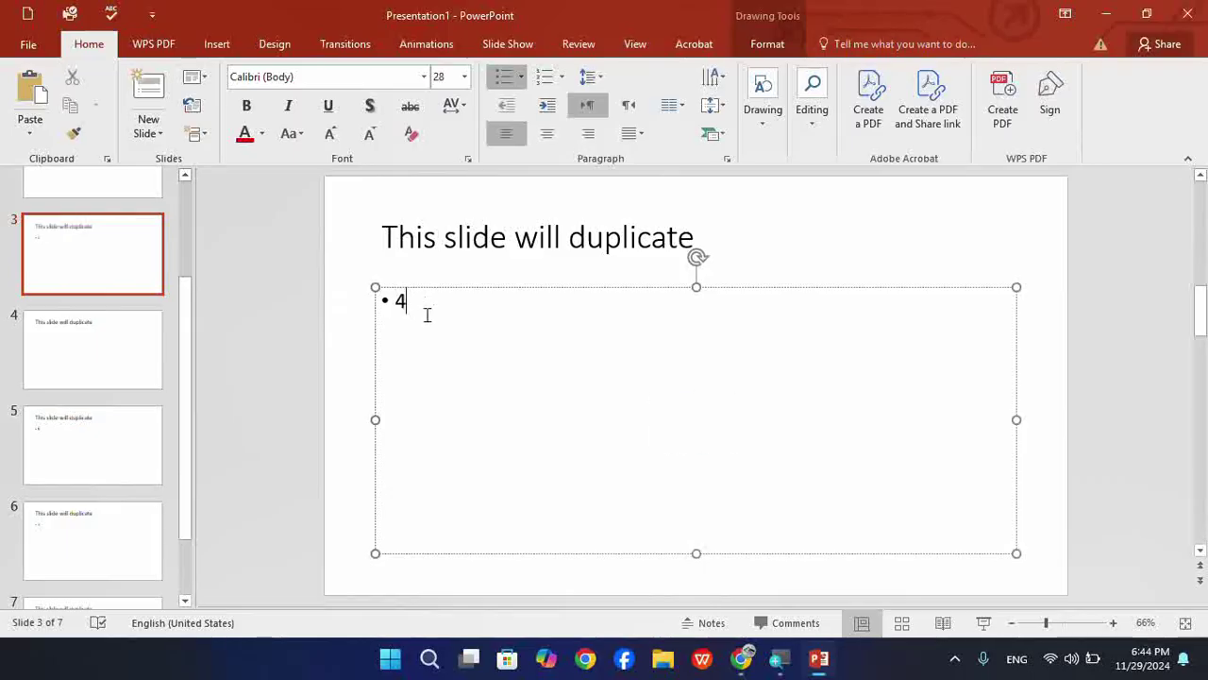
pyautogui.click(253, 355)
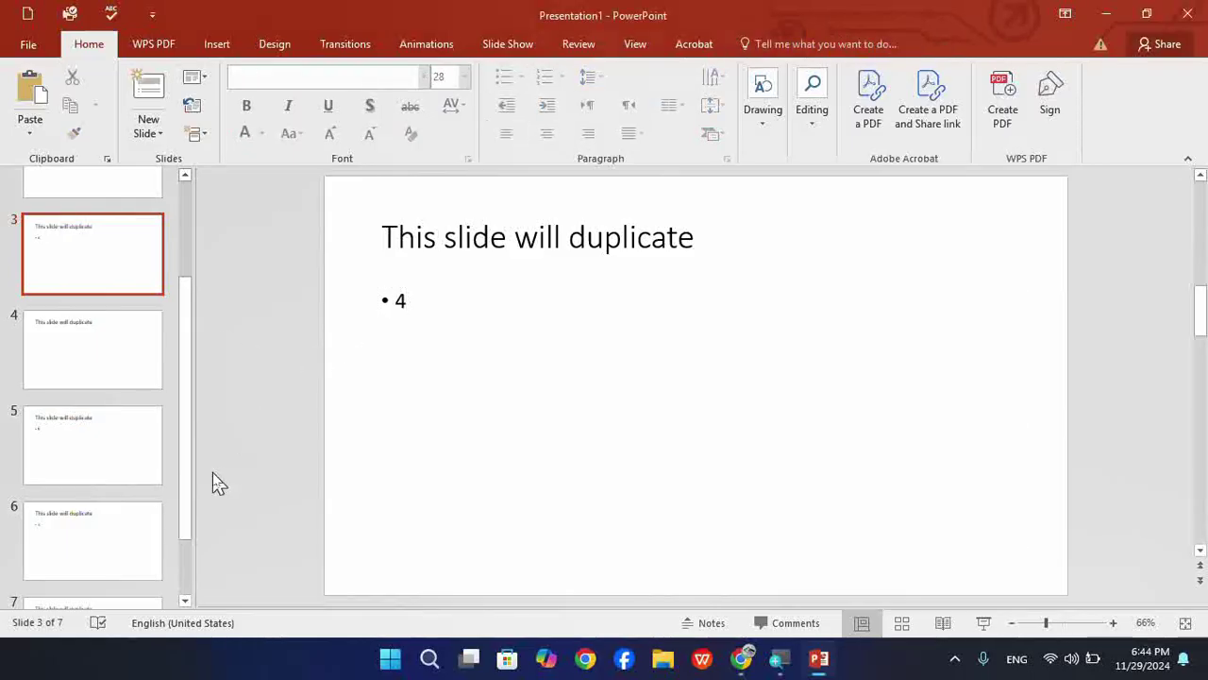
pyautogui.scroll(-4, 215, 481)
pyautogui.click(62, 529)
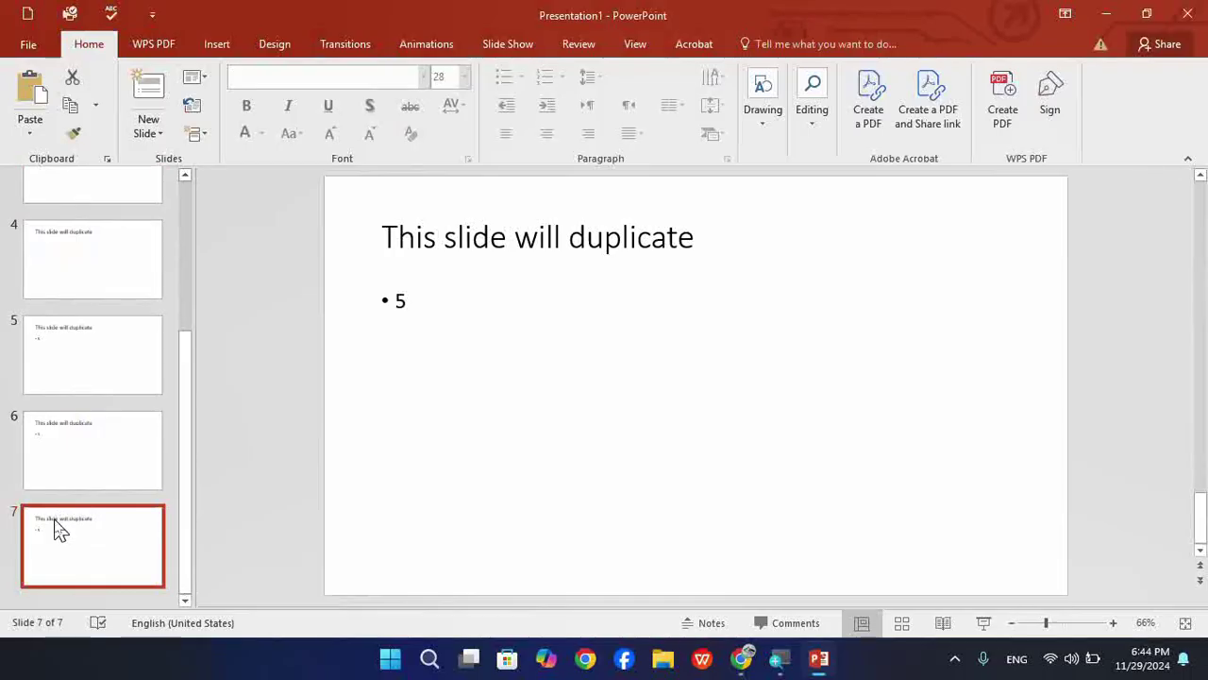
pyautogui.rightClick(57, 529)
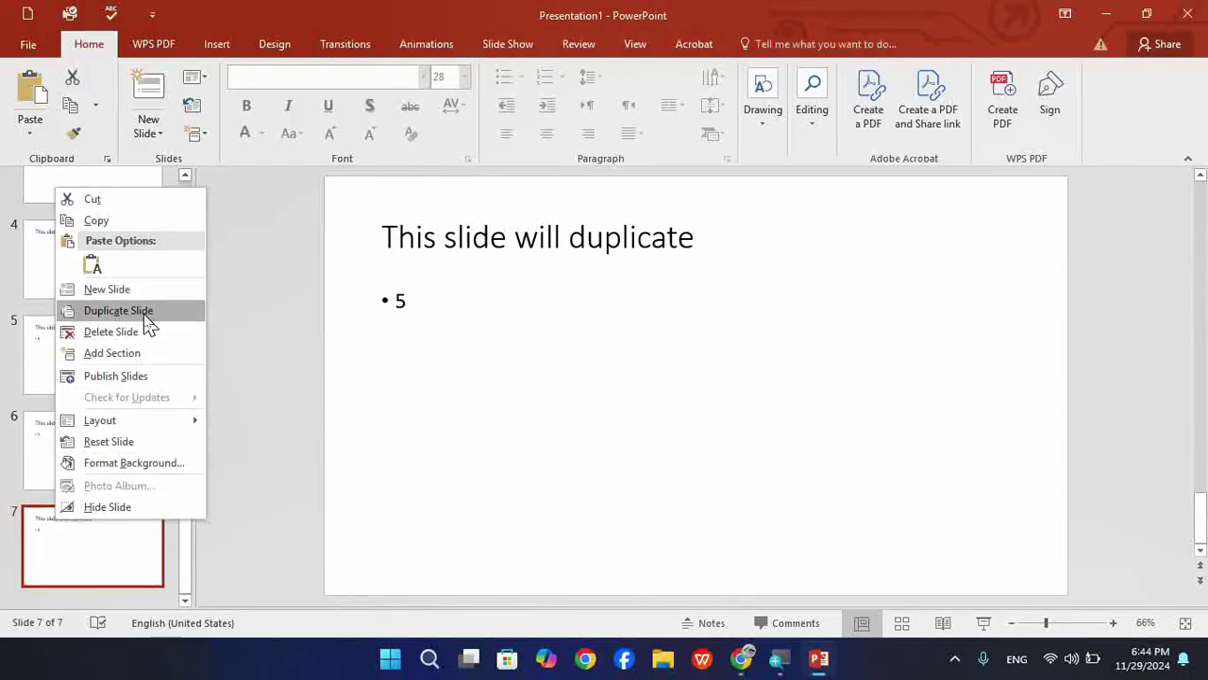
pyautogui.click(132, 564)
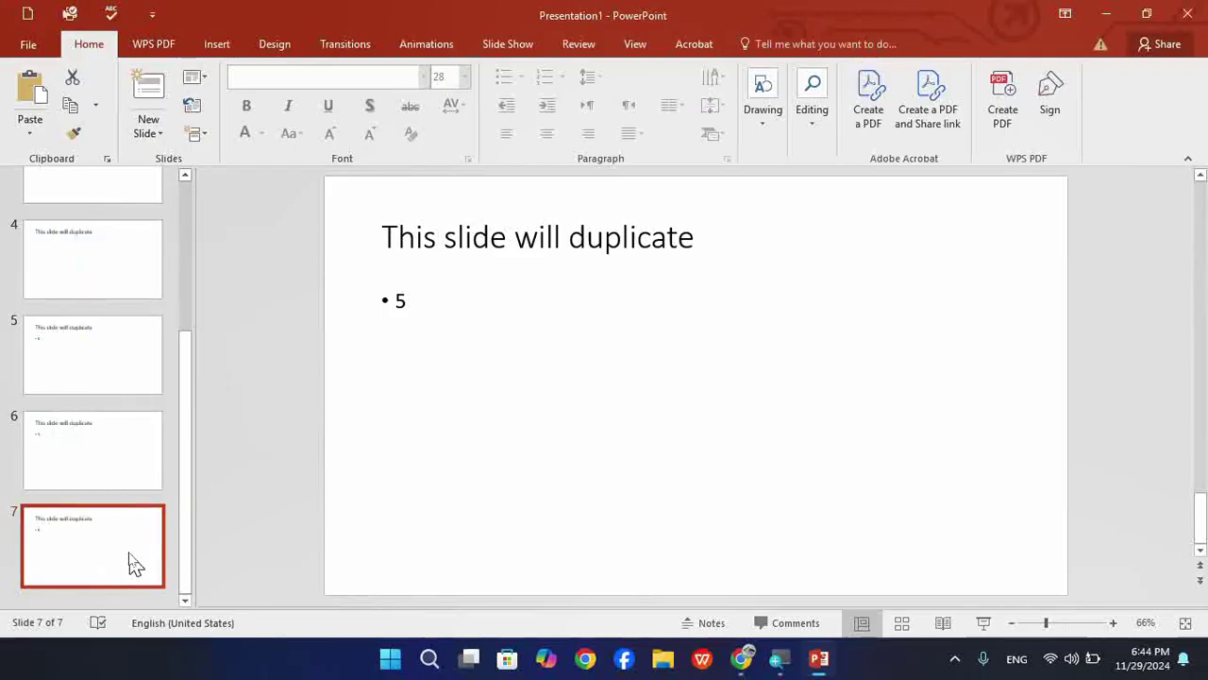
pyautogui.hotkey('ctrl', 'd')
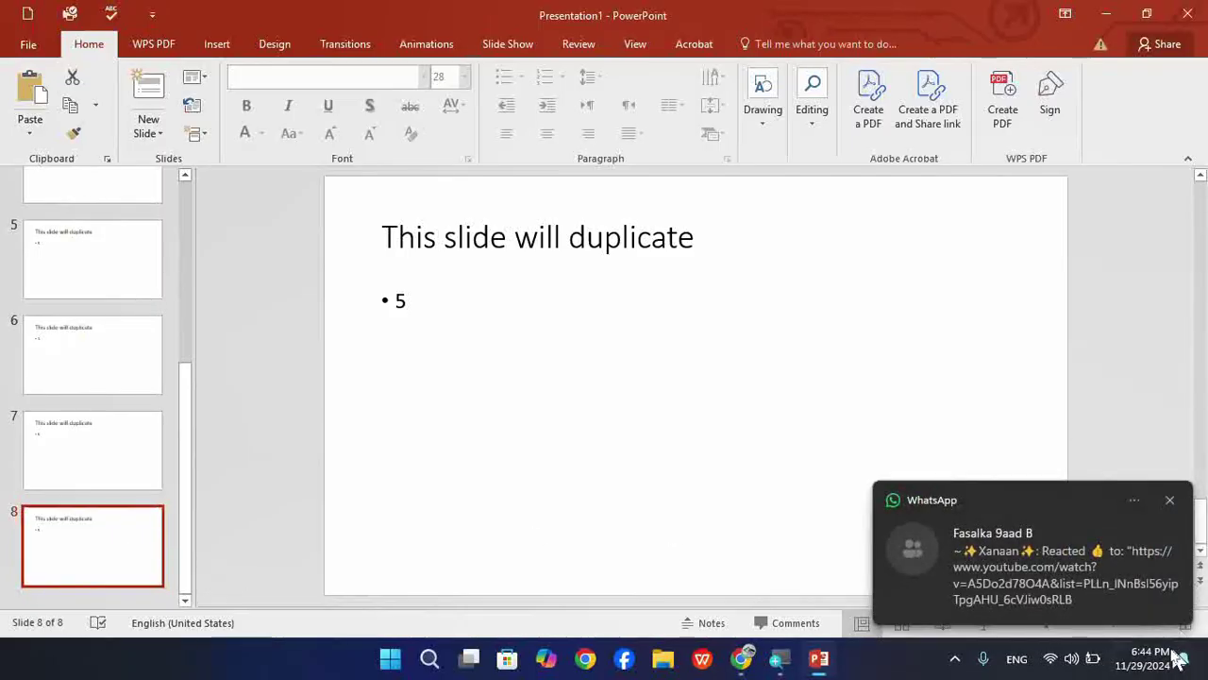
pyautogui.click(1170, 502)
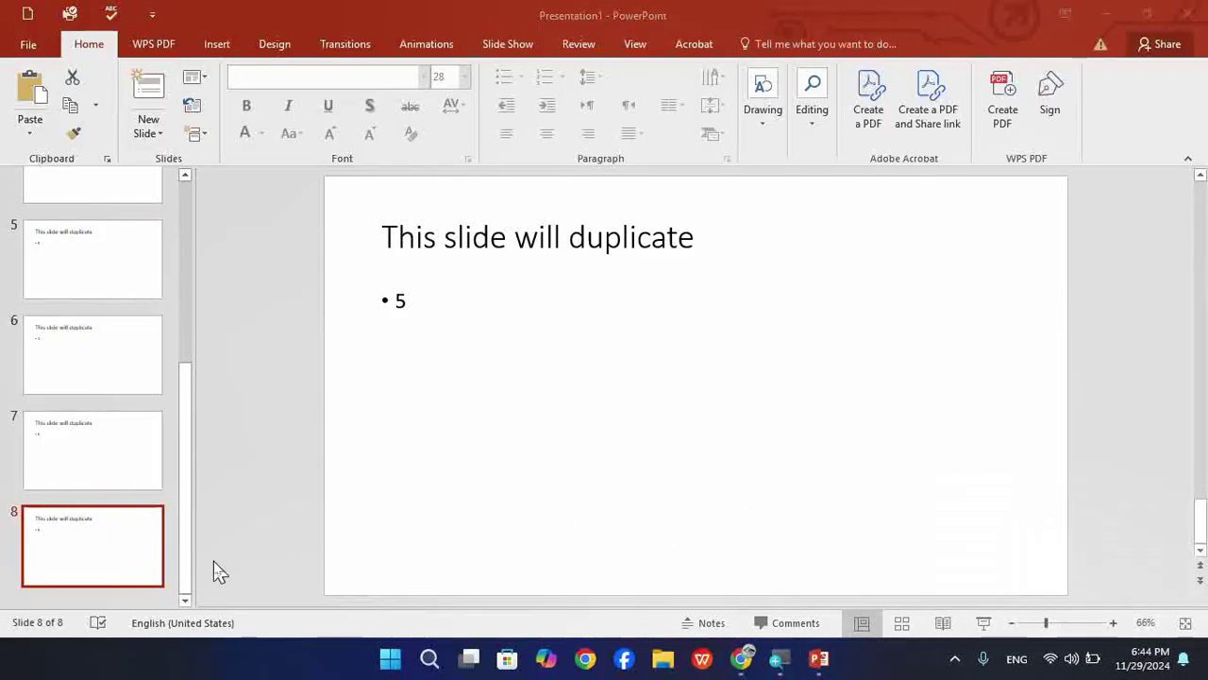
pyautogui.press('Delete')
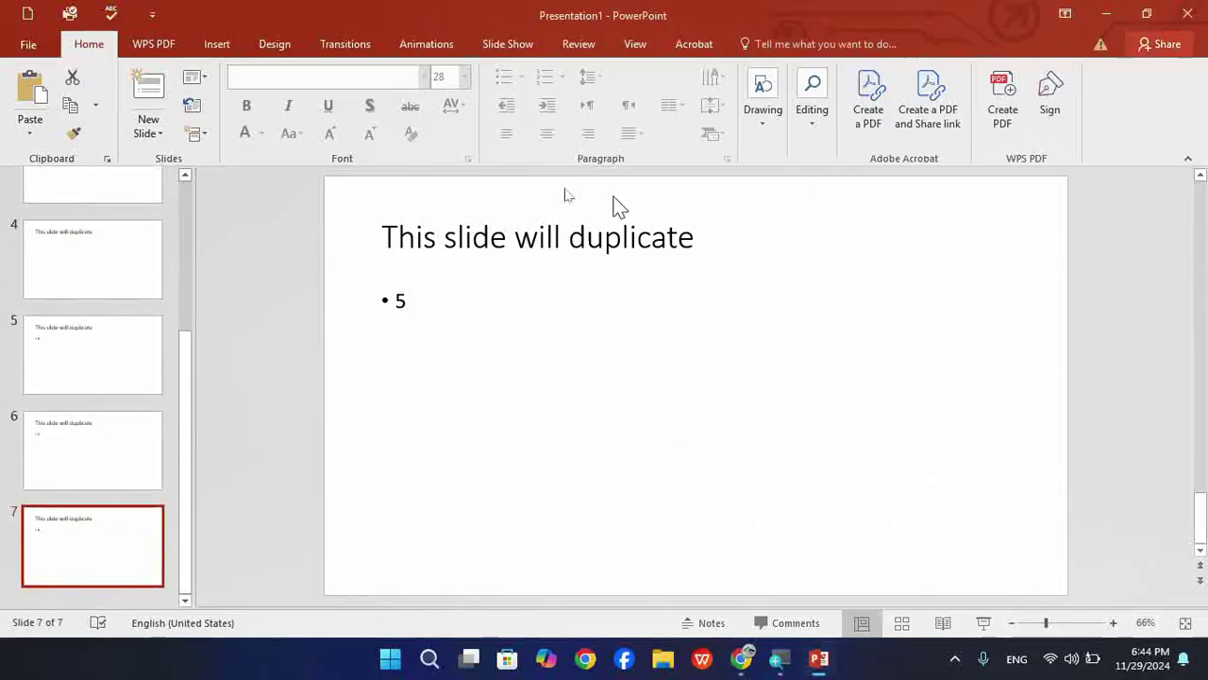
# Step: Review slides 6, 7, 2 and 3 to compare their numbers
pyautogui.click(68, 481)
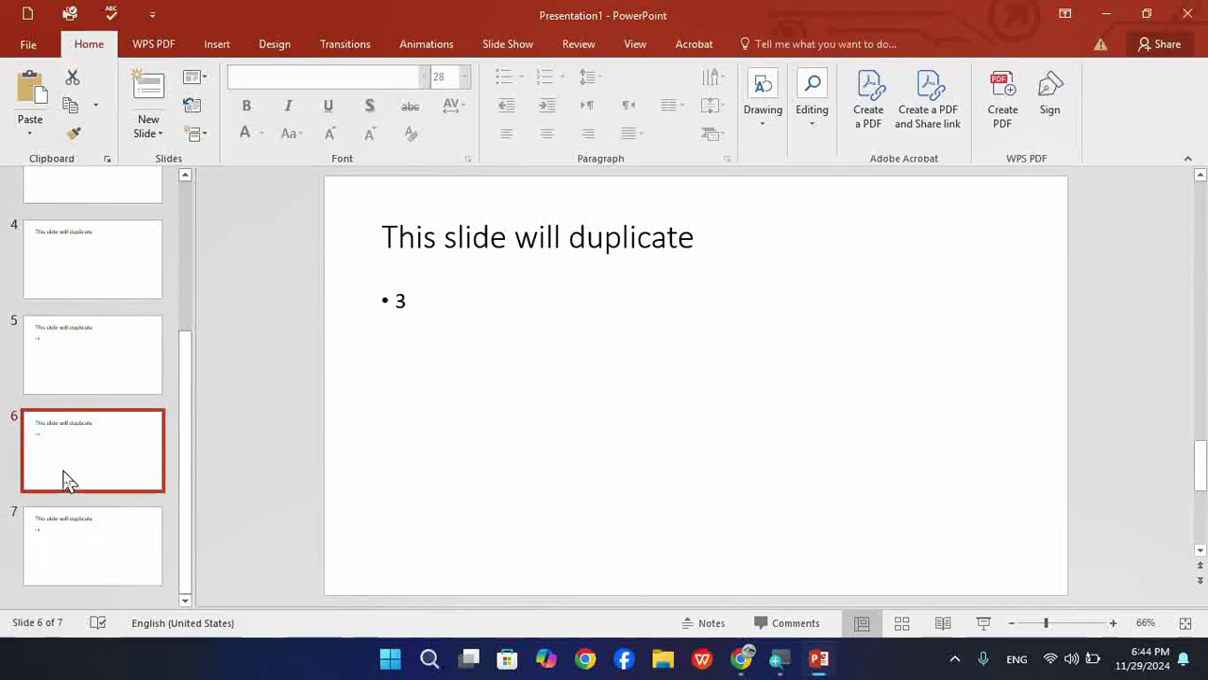
pyautogui.click(65, 556)
pyautogui.scroll(2, 85, 358)
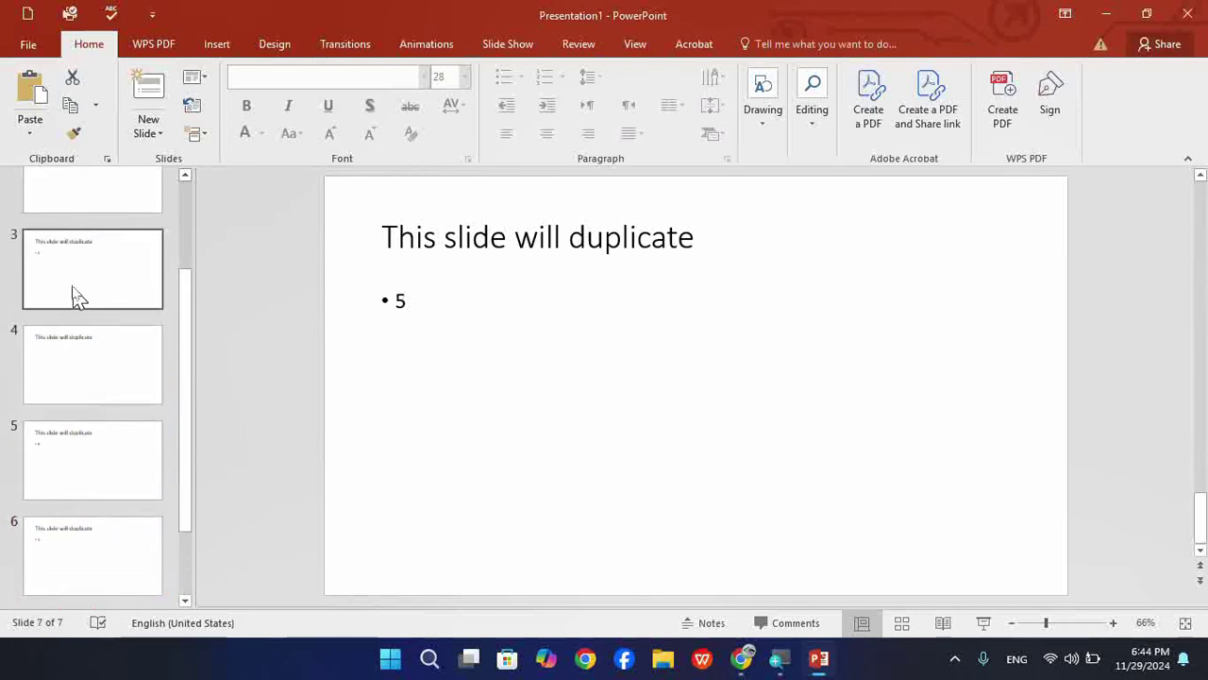
pyautogui.scroll(1, 76, 302)
pyautogui.click(74, 331)
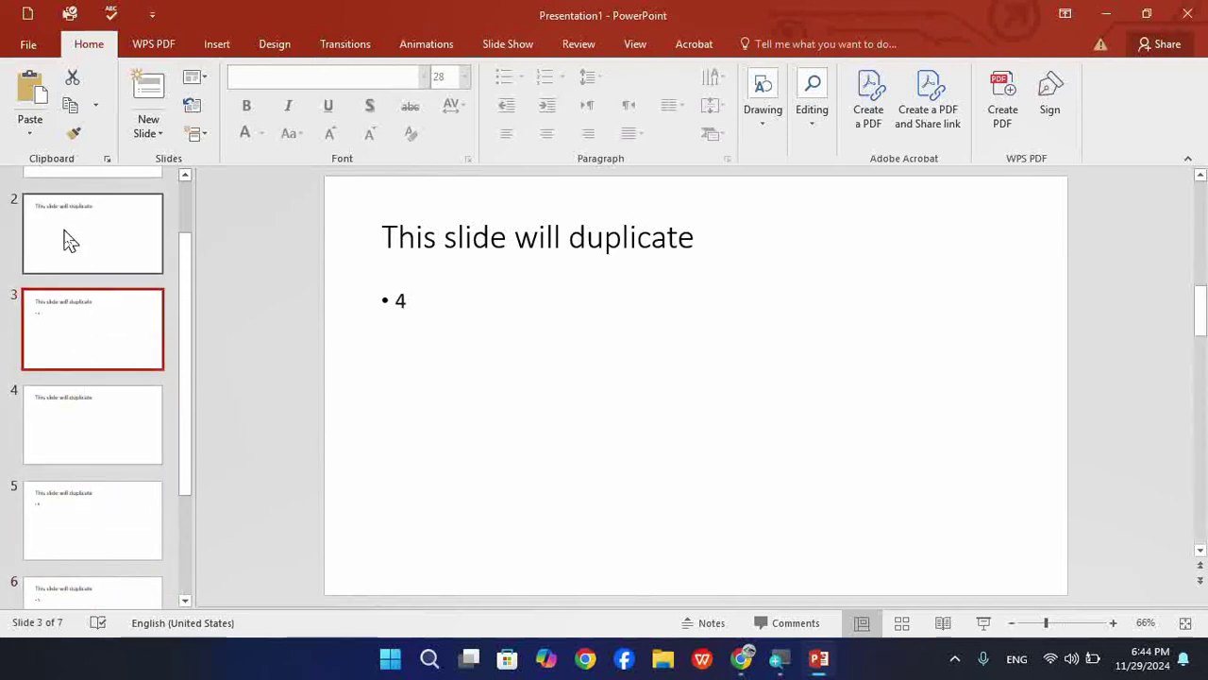
pyautogui.click(66, 248)
pyautogui.click(82, 320)
pyautogui.click(46, 233)
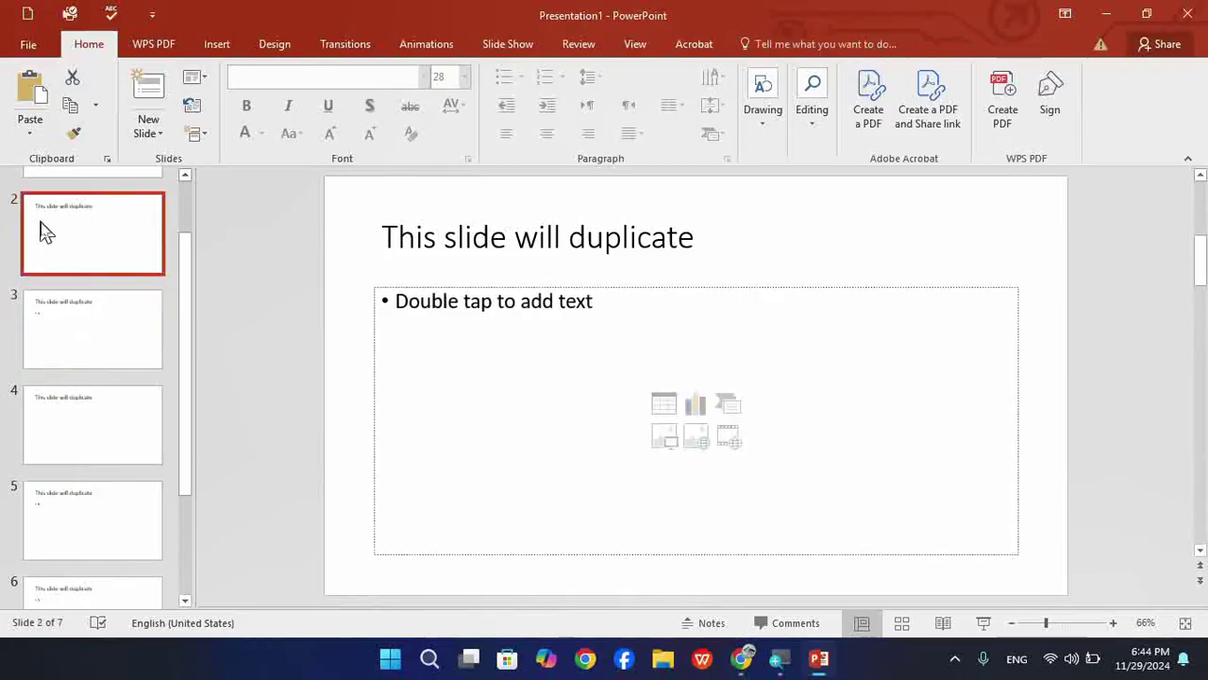
pyautogui.click(57, 316)
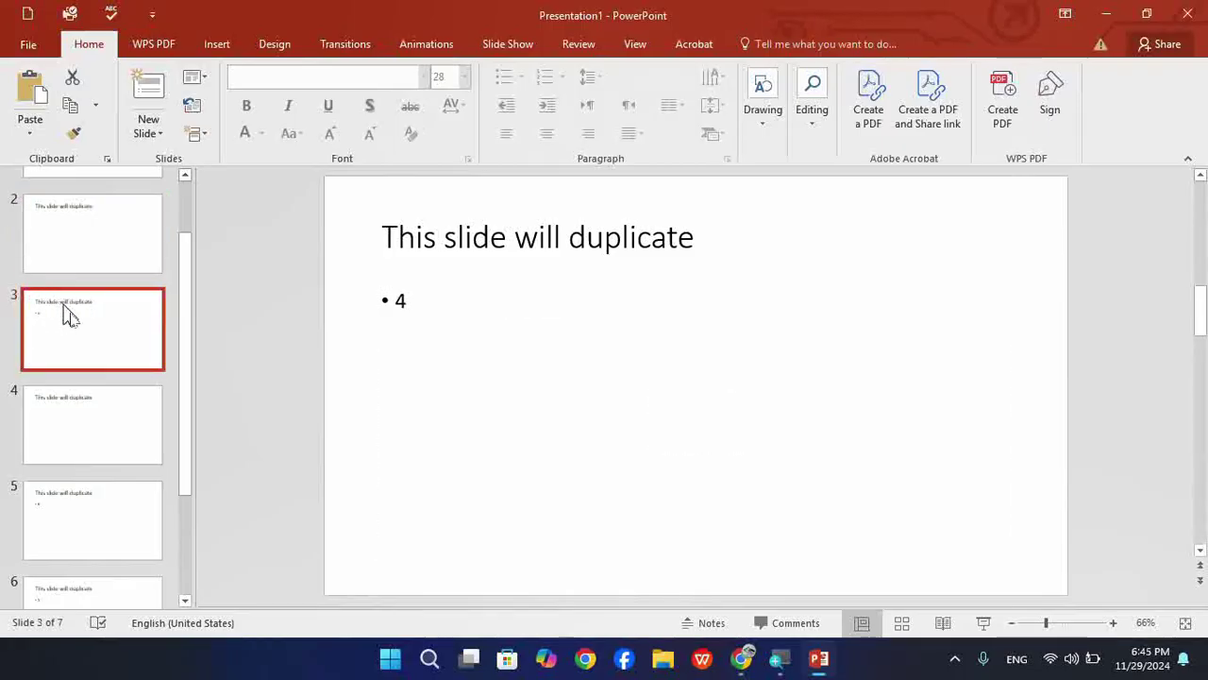
pyautogui.scroll(-1, 123, 510)
# Step: Drag slide 6, numbered 3, up to become slide 3, then select slide 2's body text
pyautogui.click(68, 568)
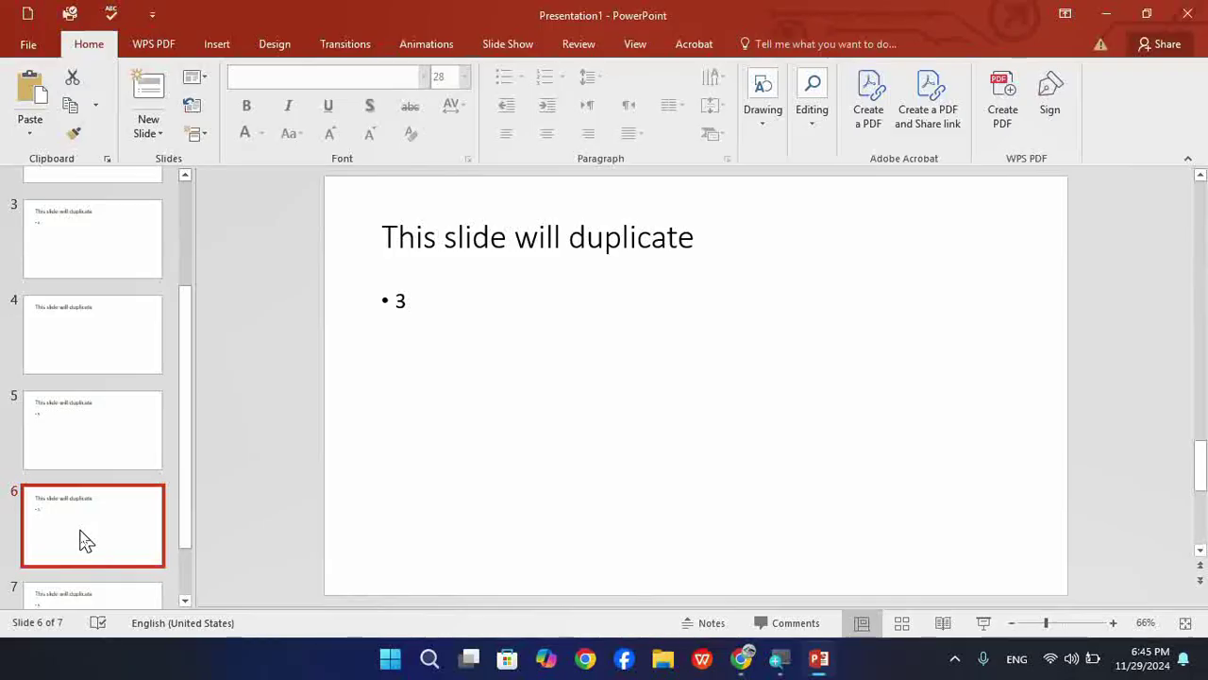
pyautogui.moveTo(84, 536)
pyautogui.mouseDown()
pyautogui.moveTo(81, 235)
pyautogui.moveTo(85, 257)
pyautogui.mouseUp()
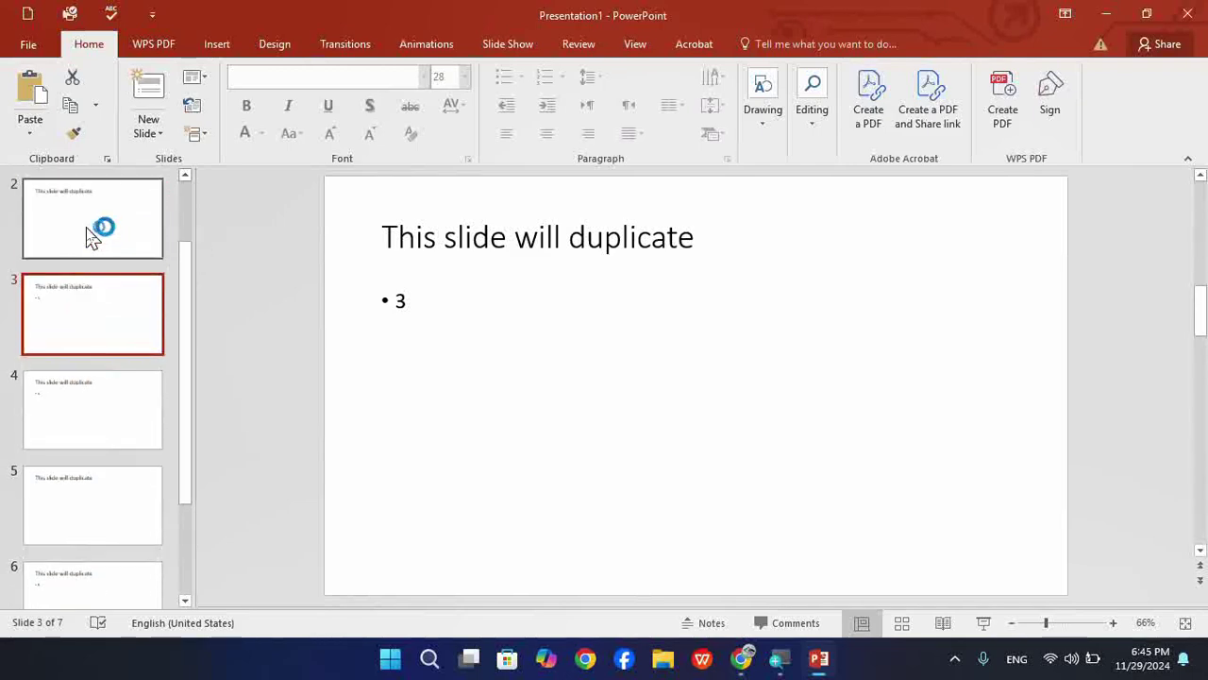
pyautogui.click(86, 238)
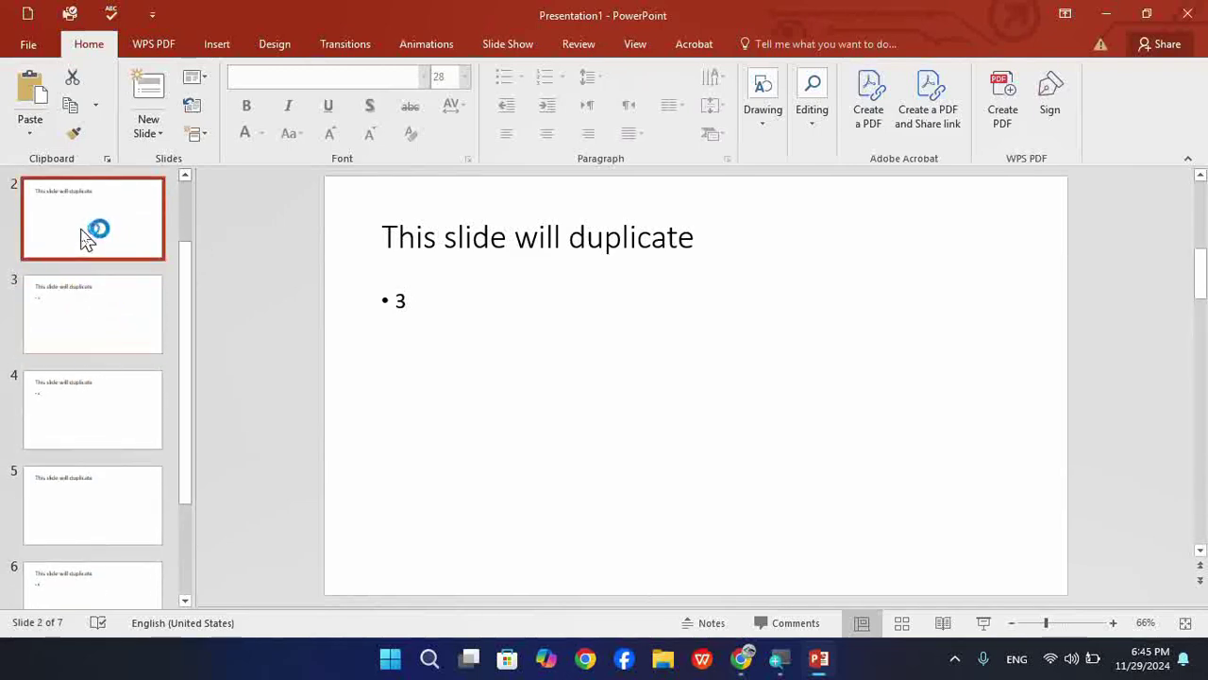
pyautogui.click(443, 319)
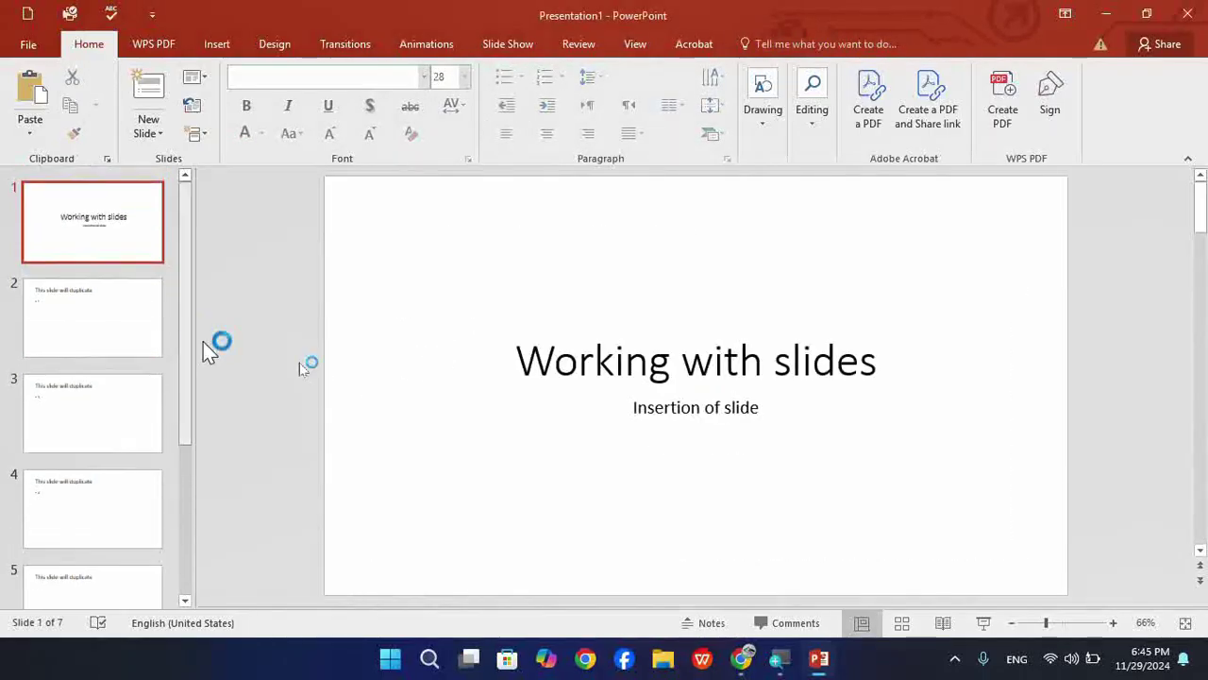
# Step: Replace the 1 on slide 2's body text with 2
pyautogui.click(97, 337)
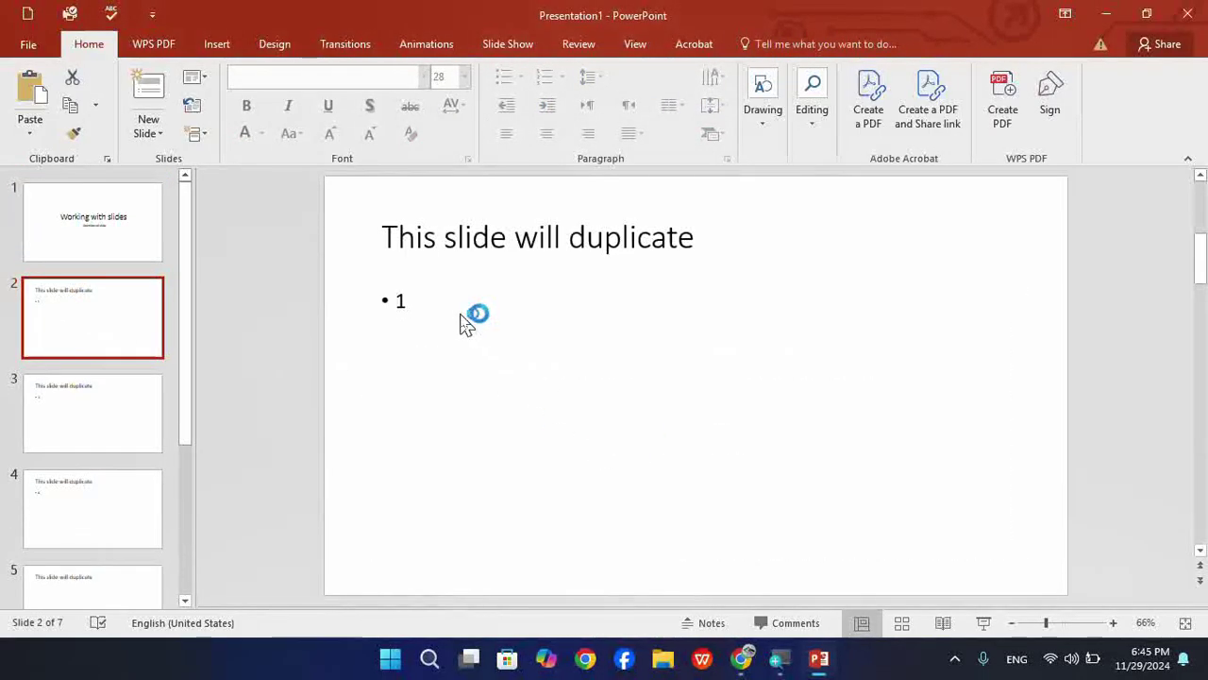
pyautogui.doubleClick(404, 301)
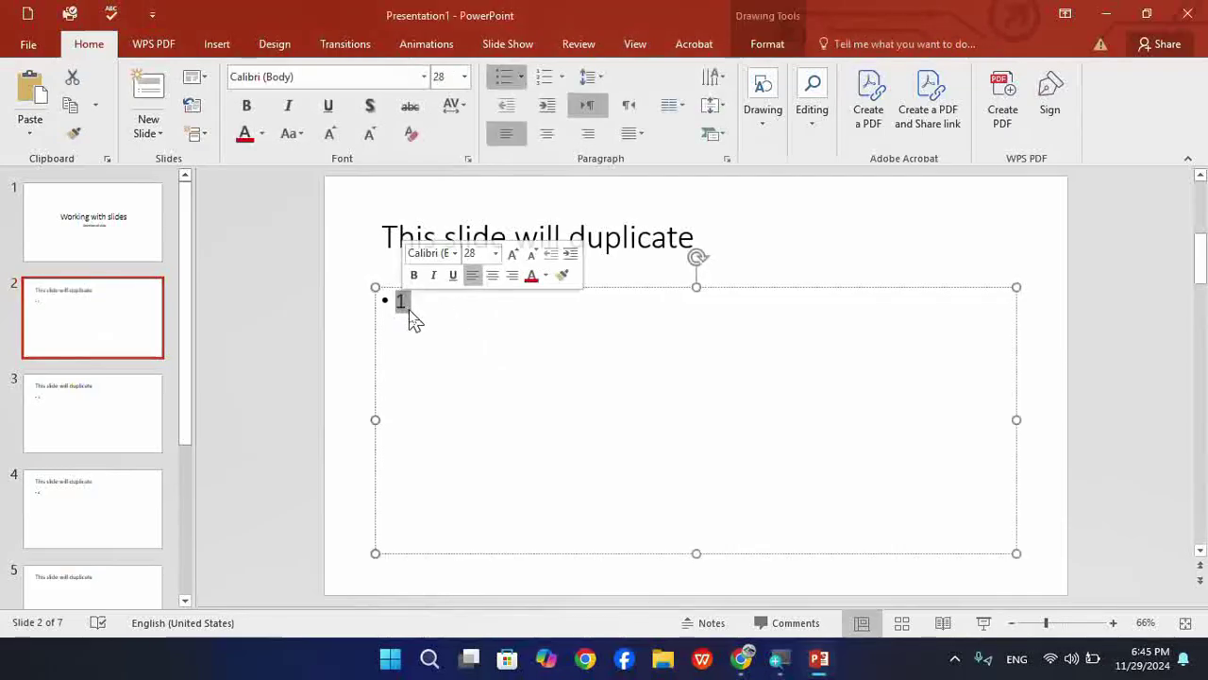
pyautogui.write('2')
# Step: Type 5 into the empty body text of slide 5 and compare it with slide 4
pyautogui.click(83, 412)
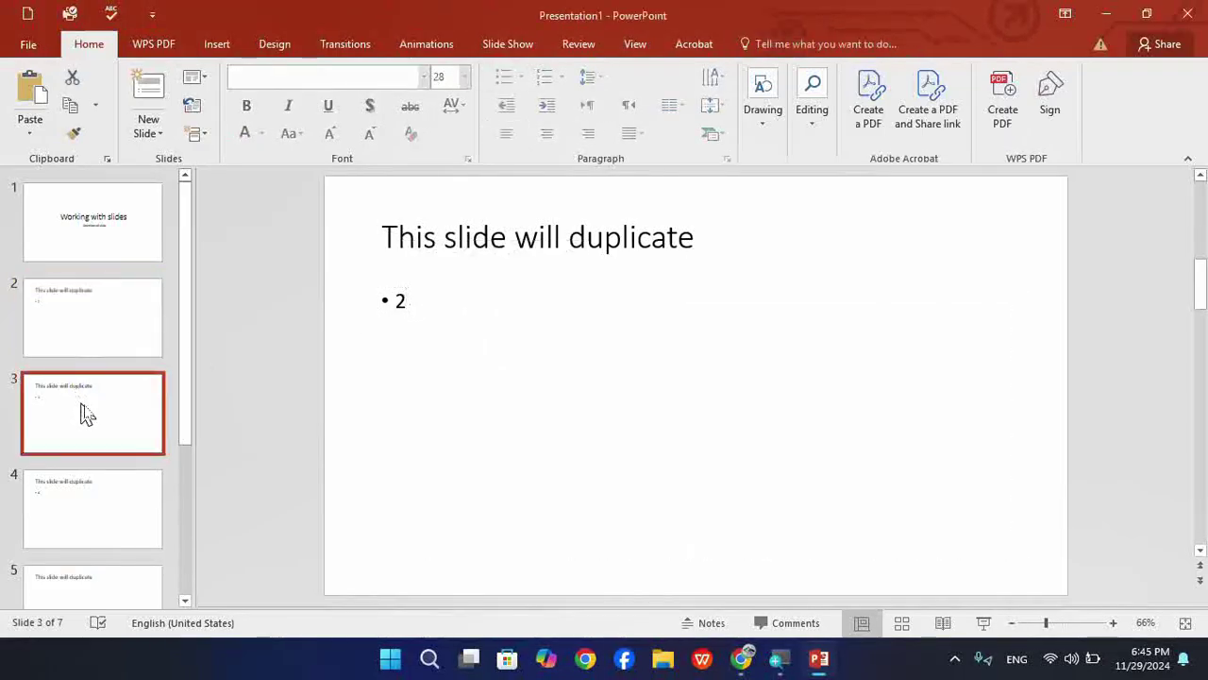
pyautogui.click(84, 510)
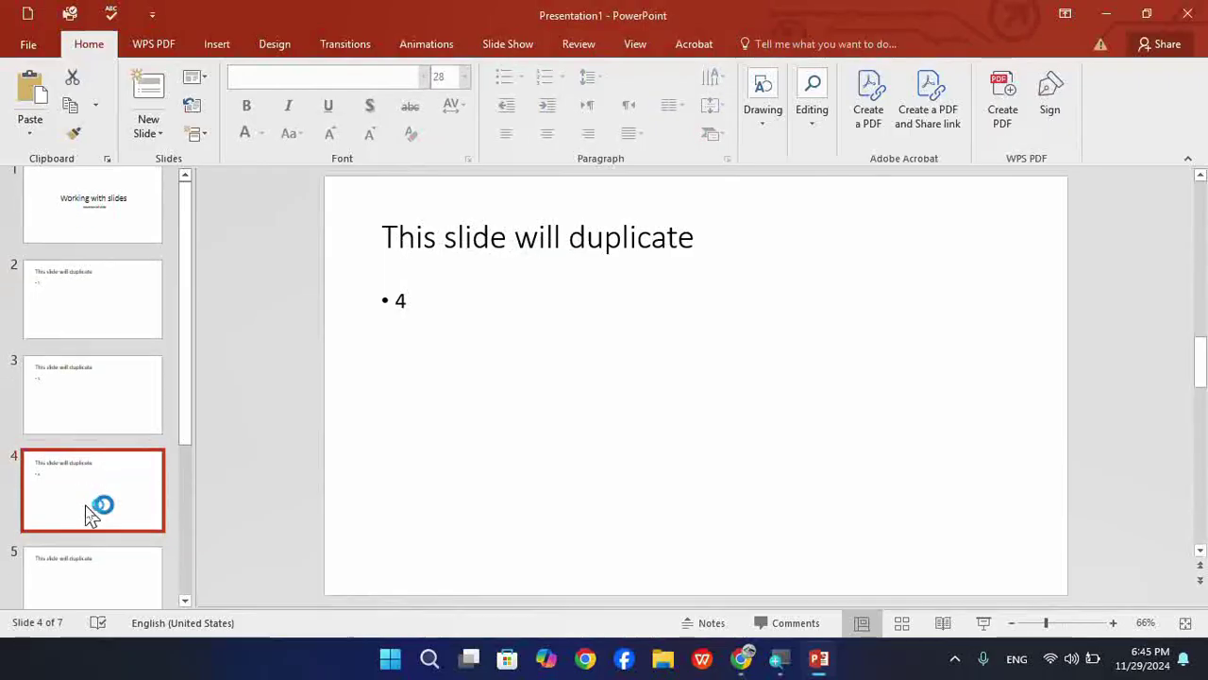
pyautogui.scroll(-1, 76, 562)
pyautogui.scroll(-1, 69, 552)
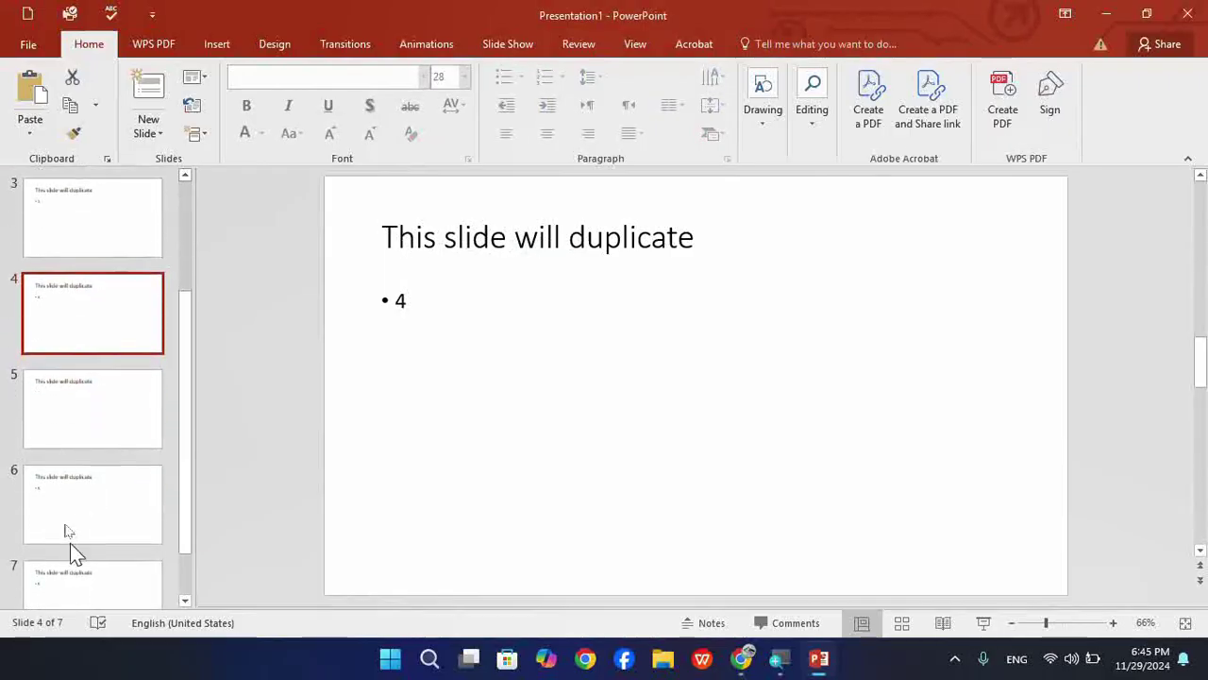
pyautogui.click(81, 394)
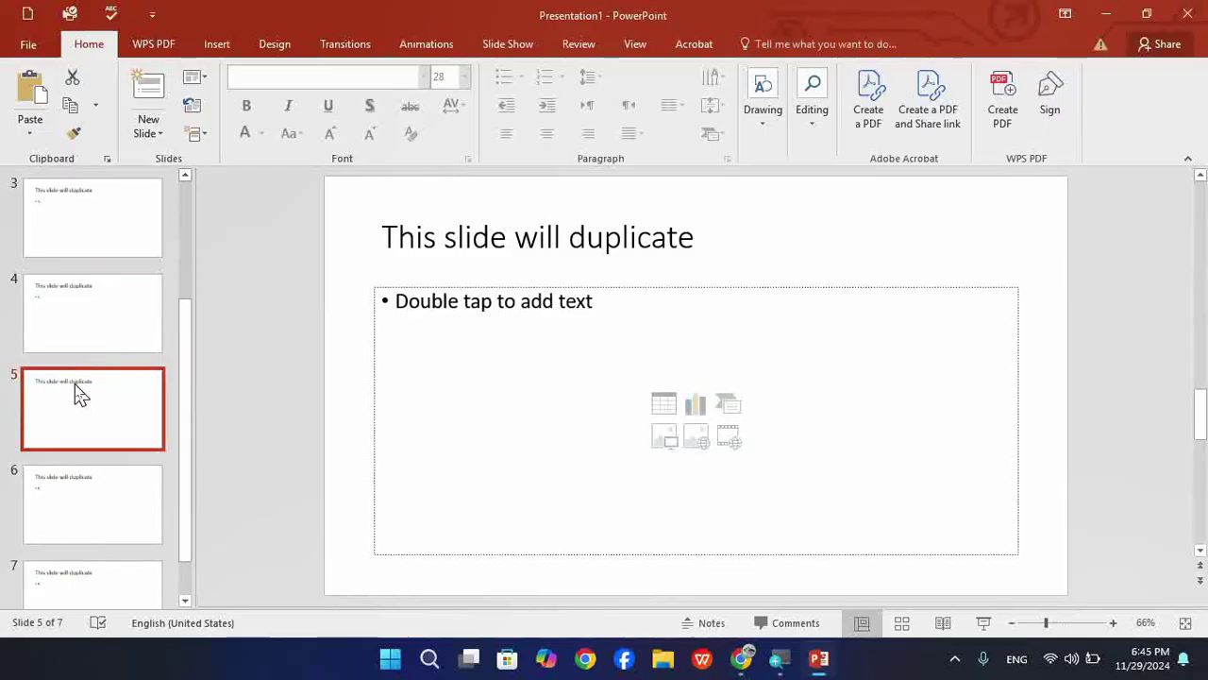
pyautogui.click(471, 338)
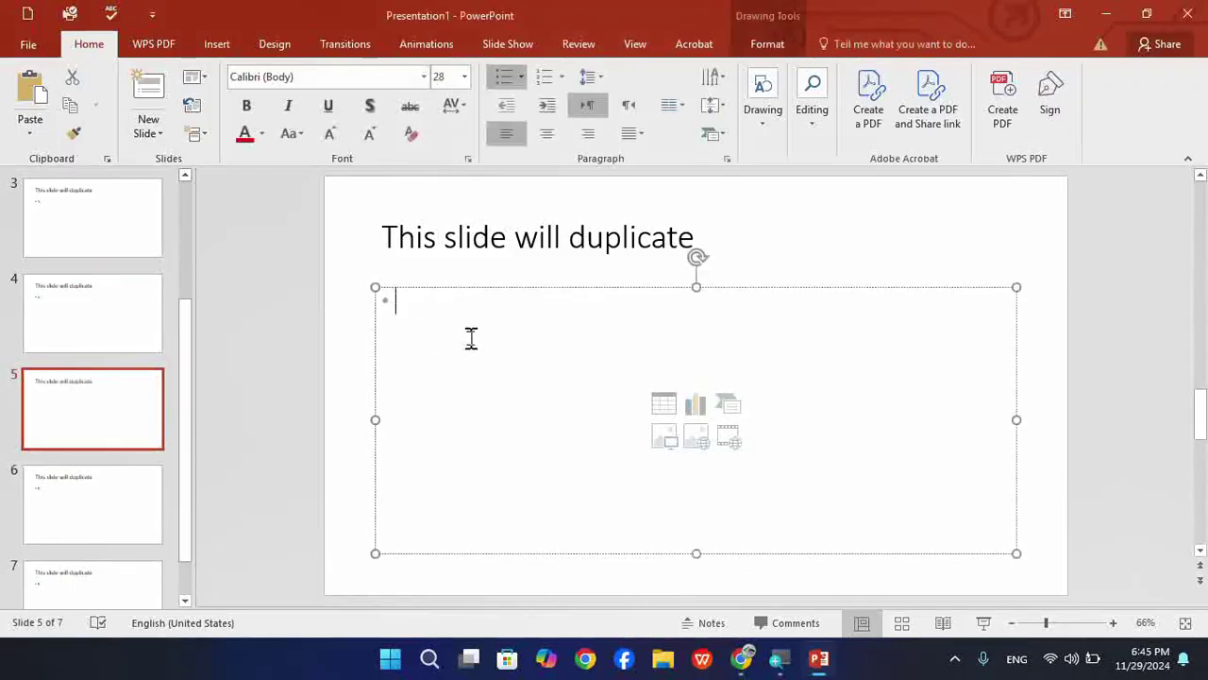
pyautogui.write('5')
pyautogui.click(249, 385)
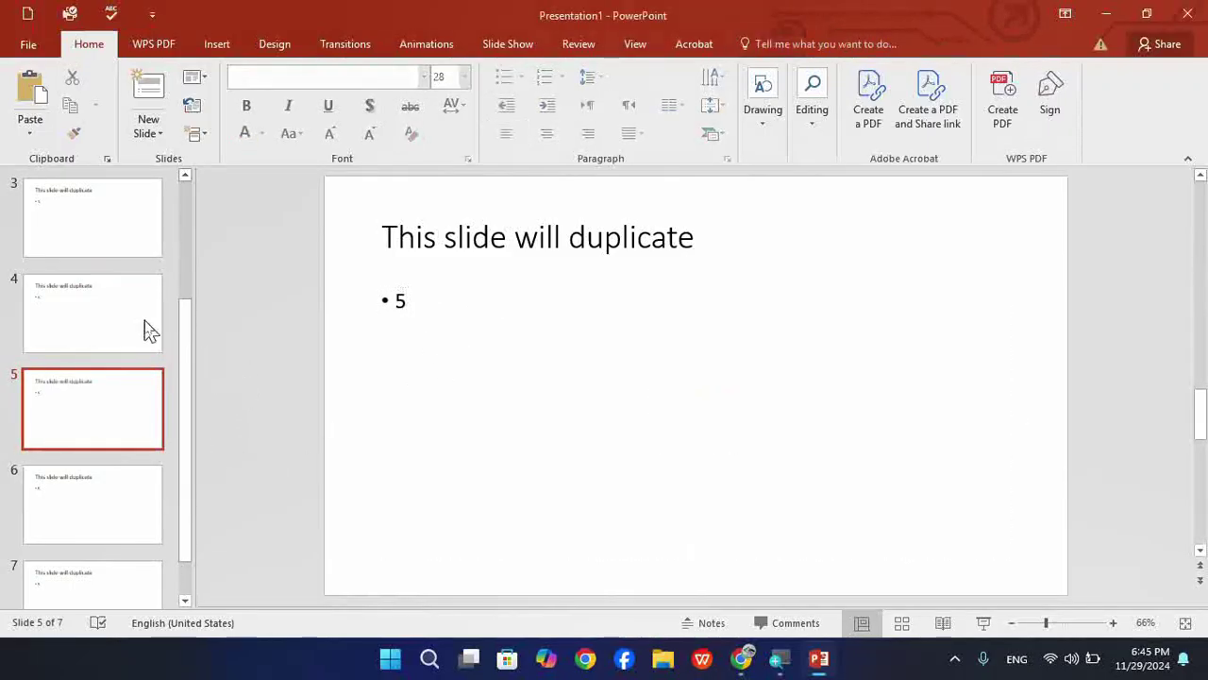
pyautogui.click(101, 311)
pyautogui.click(103, 391)
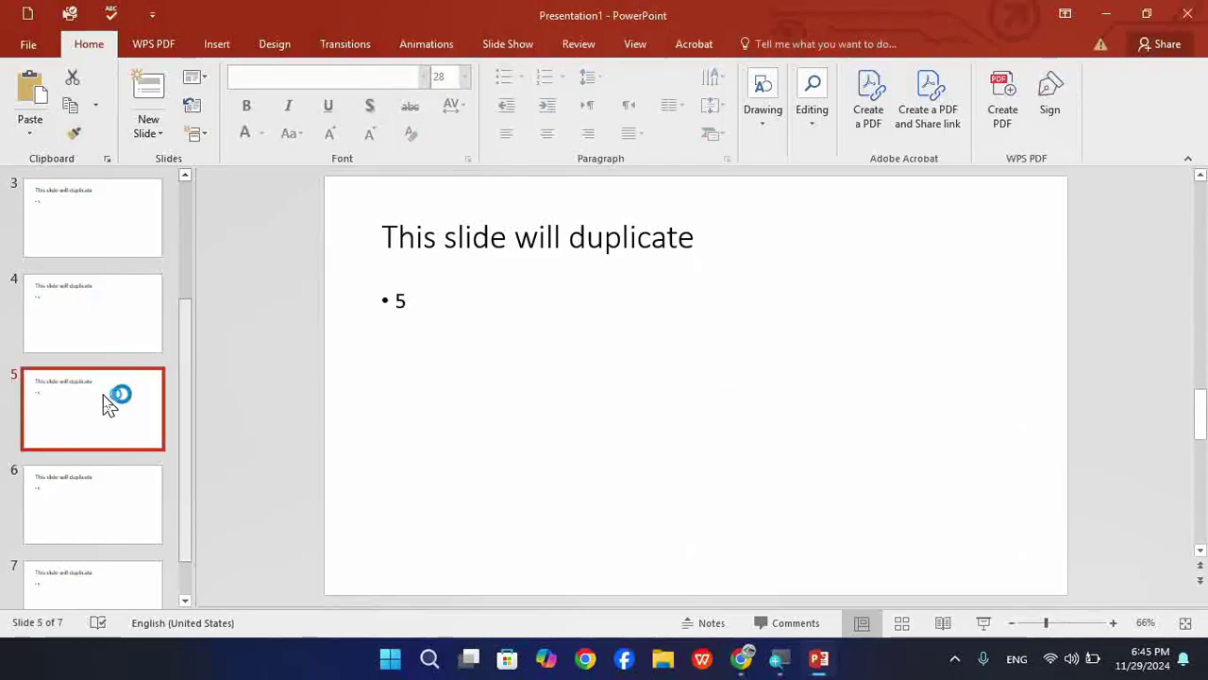
pyautogui.scroll(1, 113, 389)
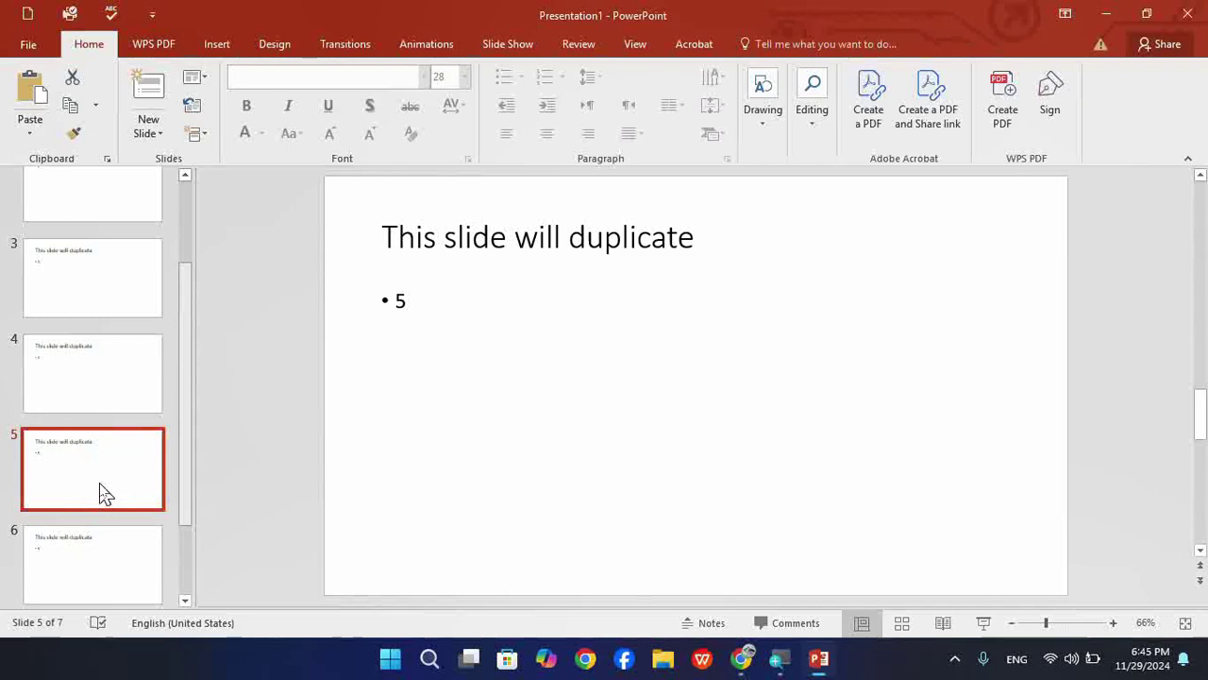
# Step: Drag slides 4 and 5 together above slide 1, then check the first three slides
pyautogui.keyDown('ctrl'); pyautogui.click(56, 351); pyautogui.keyUp('ctrl')
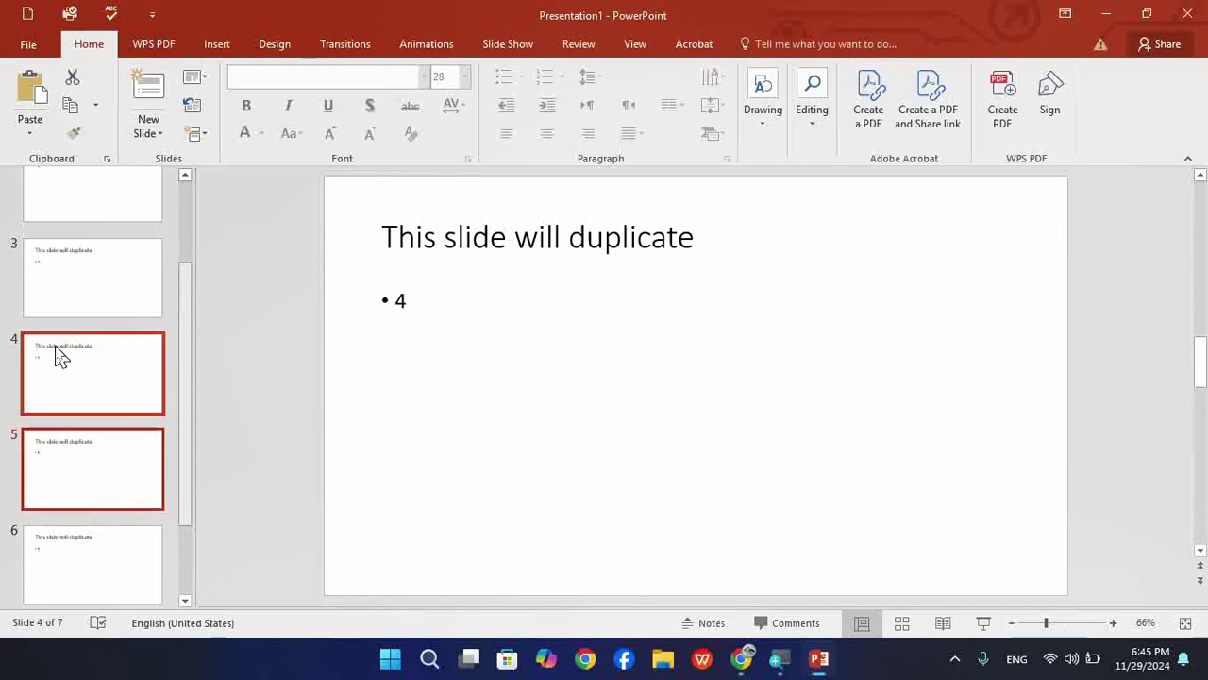
pyautogui.moveTo(68, 377); pyautogui.dragTo(103, 432)
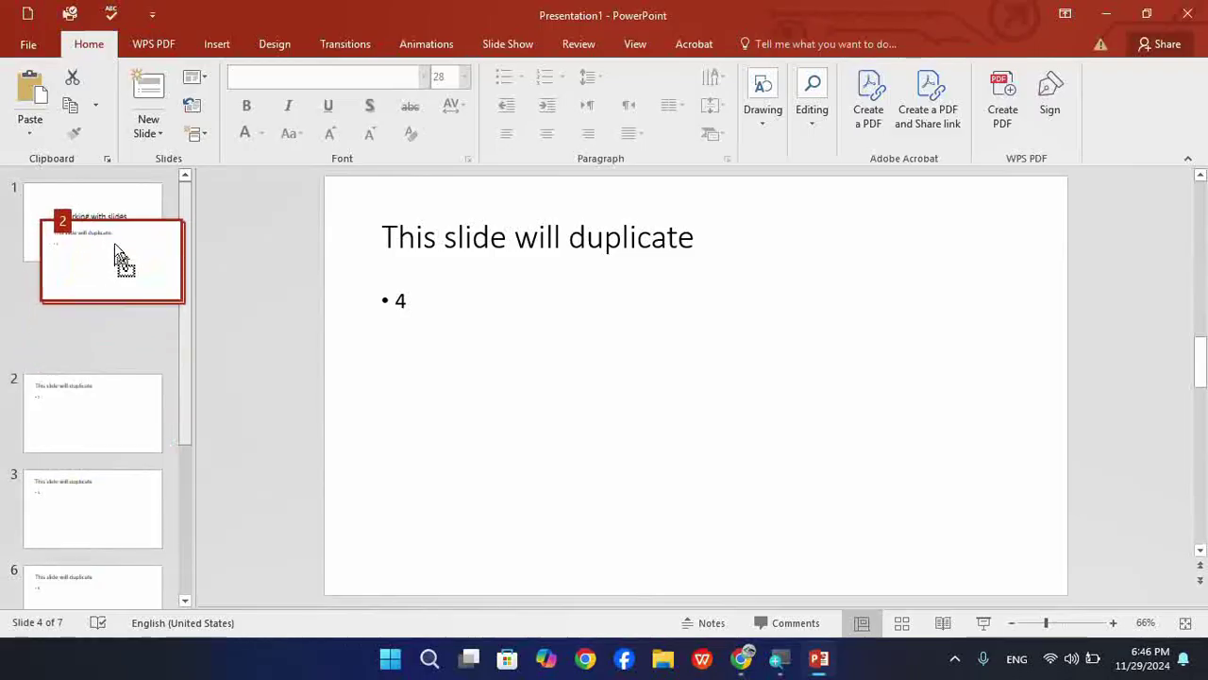
pyautogui.moveTo(104, 432); pyautogui.dragTo(113, 220)
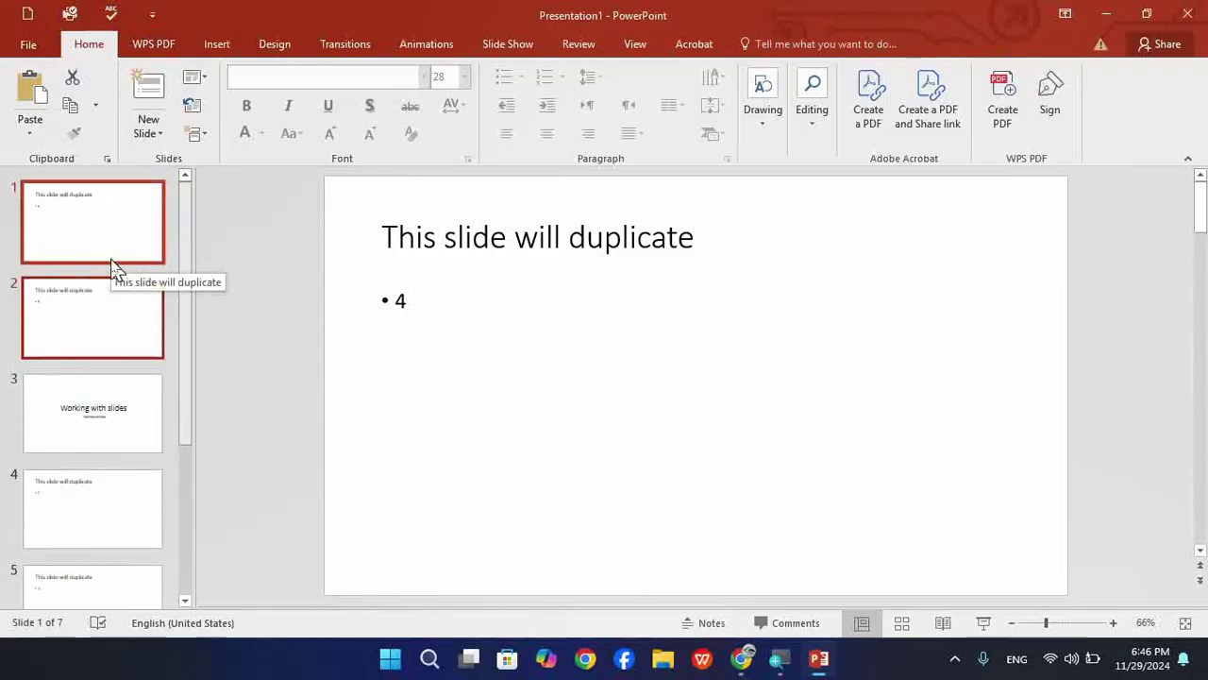
pyautogui.click(87, 238)
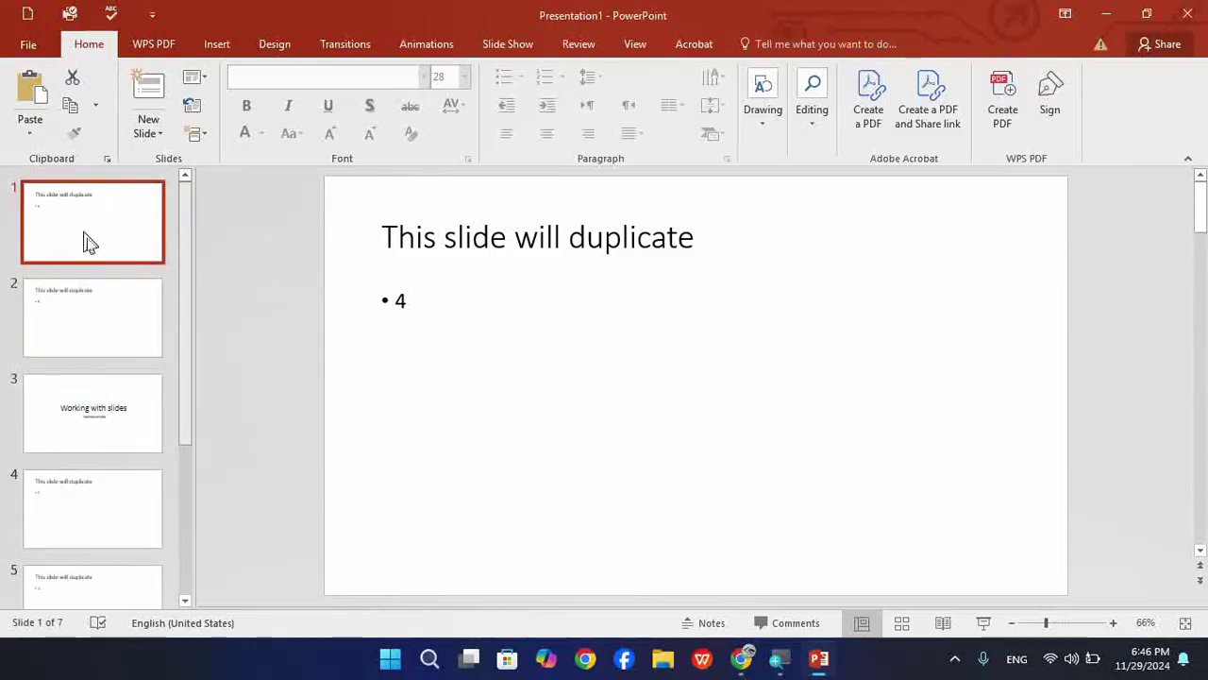
pyautogui.click(100, 295)
pyautogui.click(90, 406)
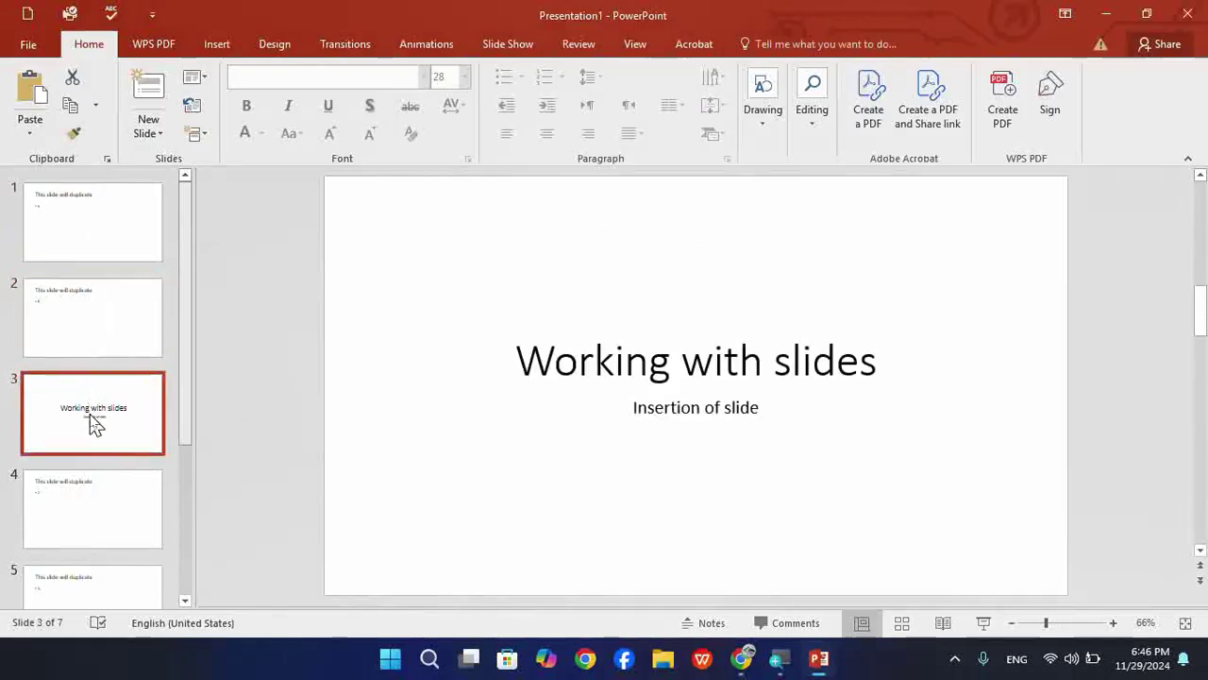
# Step: Check slide 4, numbered 2, then display slide 7, whose body reads 5
pyautogui.click(97, 510)
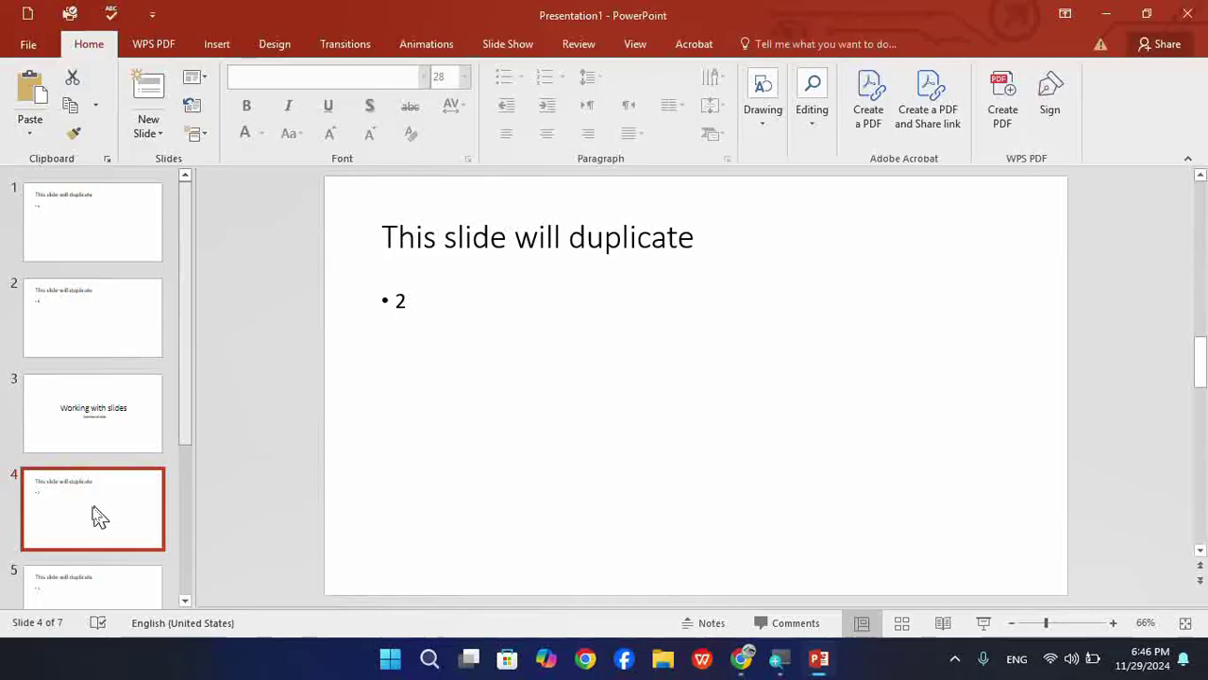
pyautogui.scroll(-2, 104, 531)
pyautogui.scroll(-2, 90, 545)
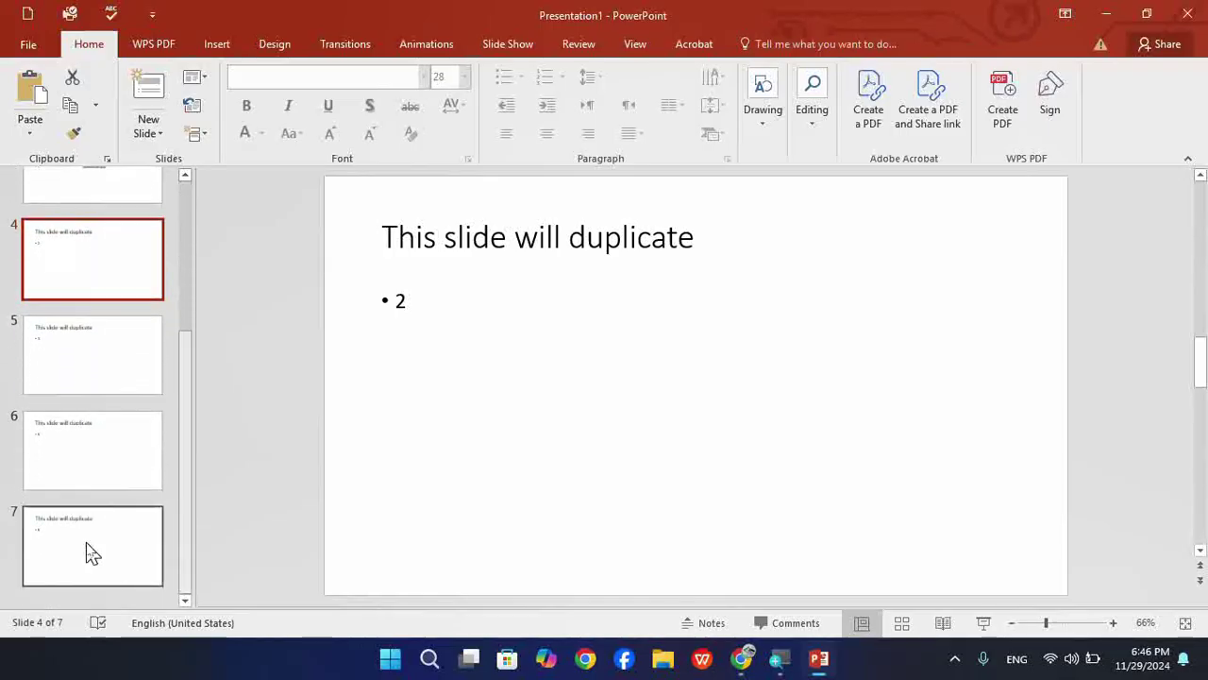
pyautogui.click(91, 552)
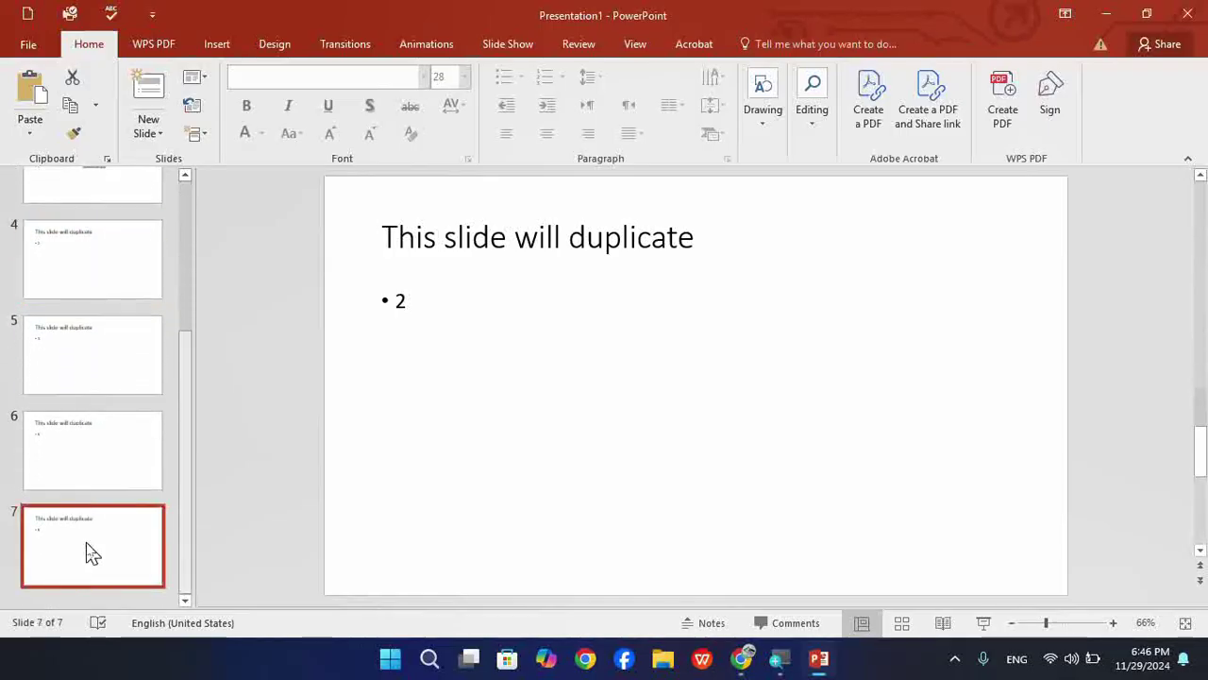
# Step: Replace 'duplicate' with 'deleted' in slide 7's title, making it 'This slide will deleted'
pyautogui.click(406, 300)
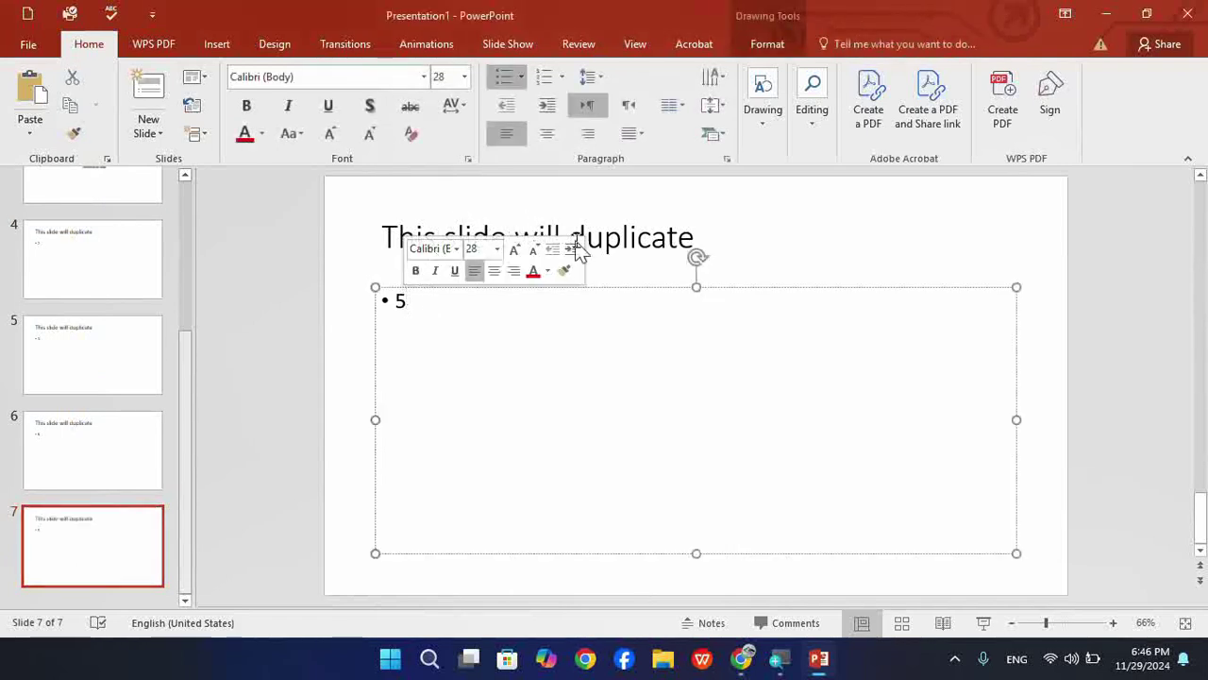
pyautogui.click(630, 244)
pyautogui.doubleClick(631, 243)
pyautogui.click(629, 247)
pyautogui.tripleClick(630, 249)
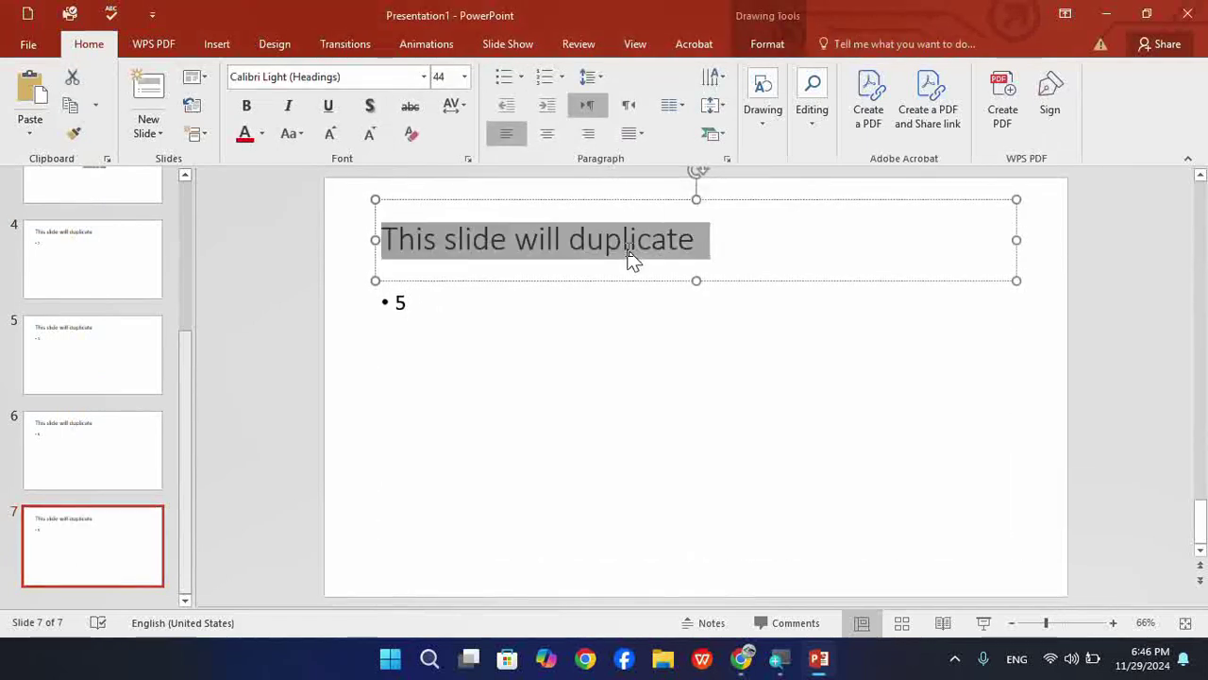
pyautogui.doubleClick(630, 253)
pyautogui.write('del')
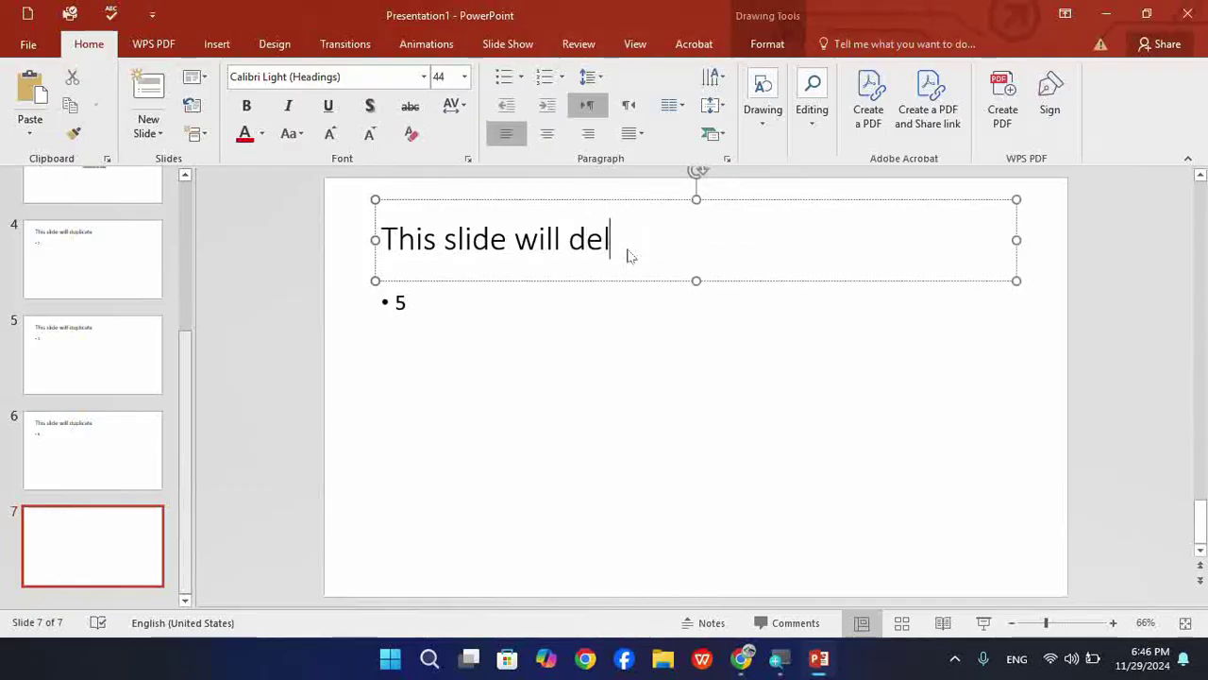
pyautogui.write('eted')
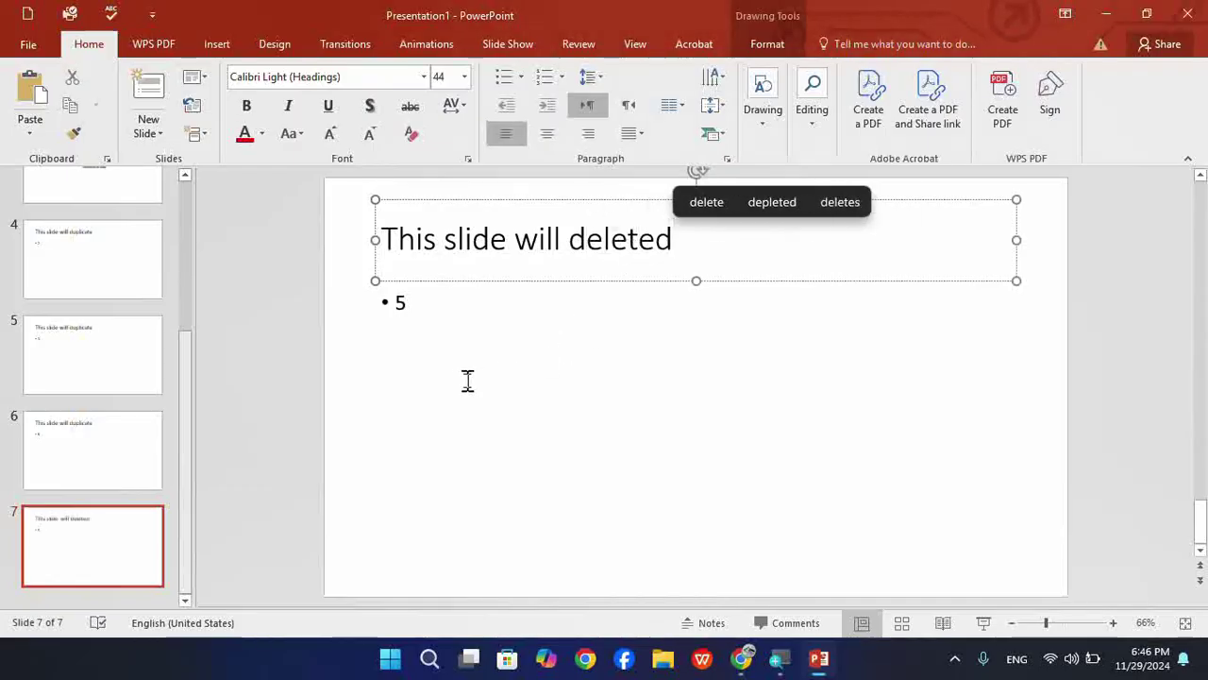
pyautogui.click(293, 396)
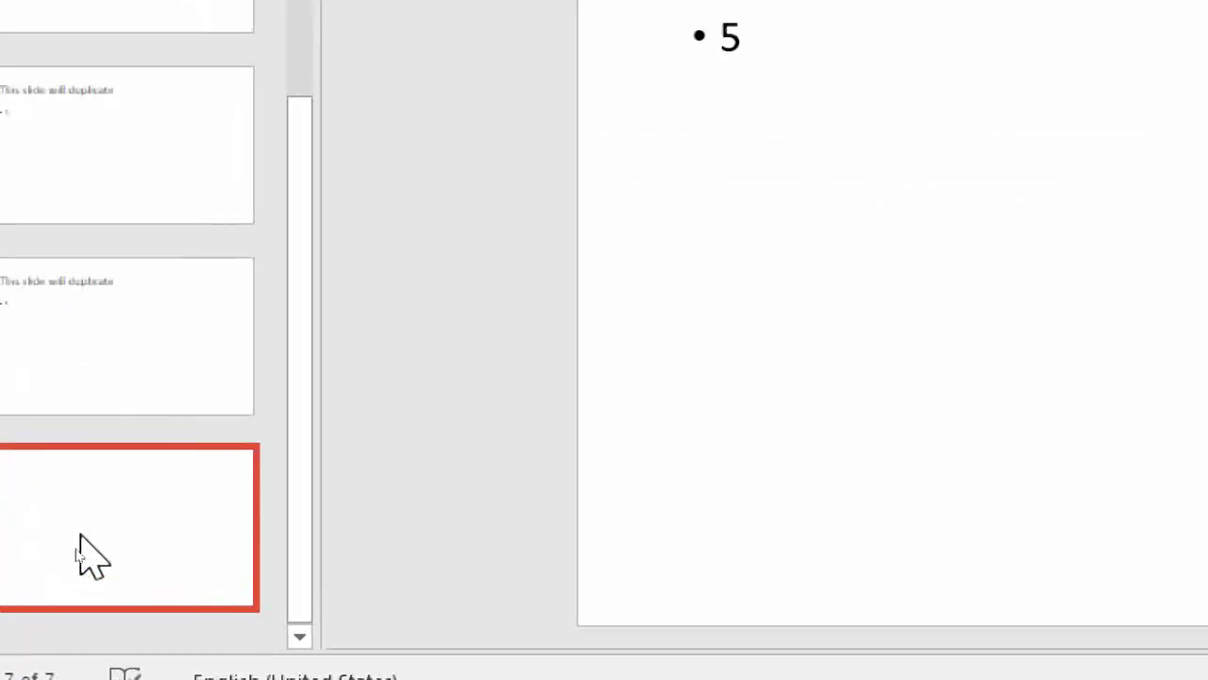
# Step: Delete slide 7, titled 'This slide will deleted', from the presentation
pyautogui.rightClick(81, 553)
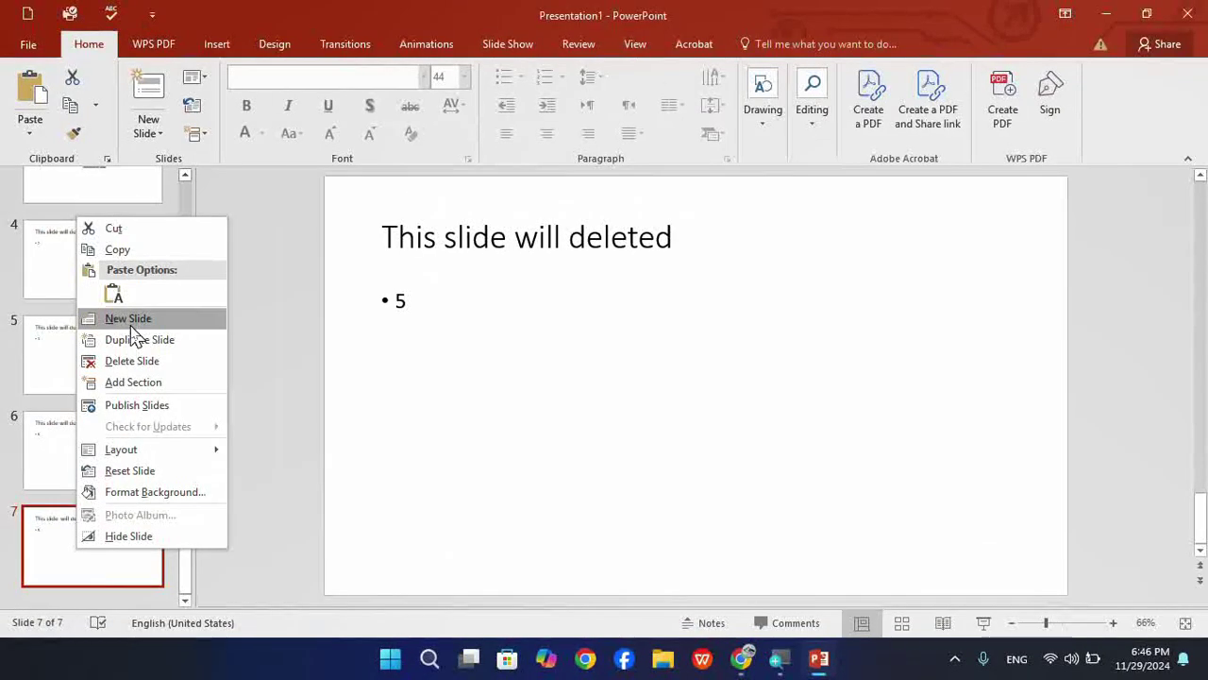
pyautogui.click(142, 362)
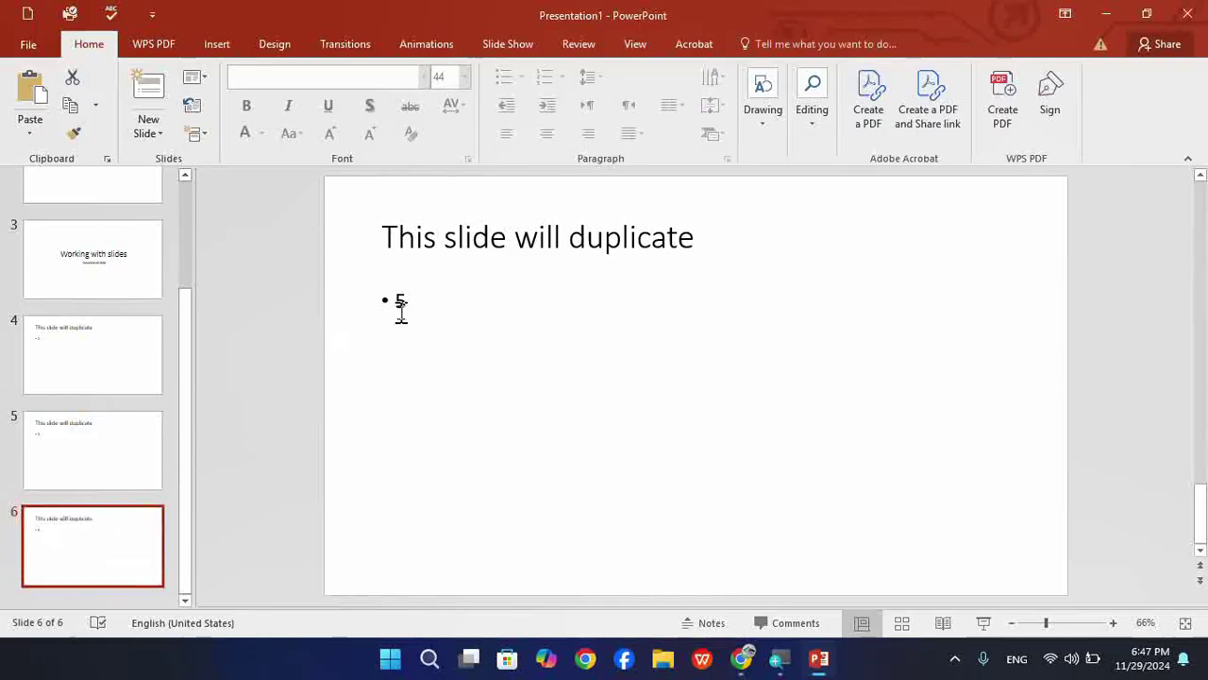
# Step: Change slide 6's title word 'duplicate' to 'deleted', making it 'This slide will deleted'
pyautogui.click(630, 236)
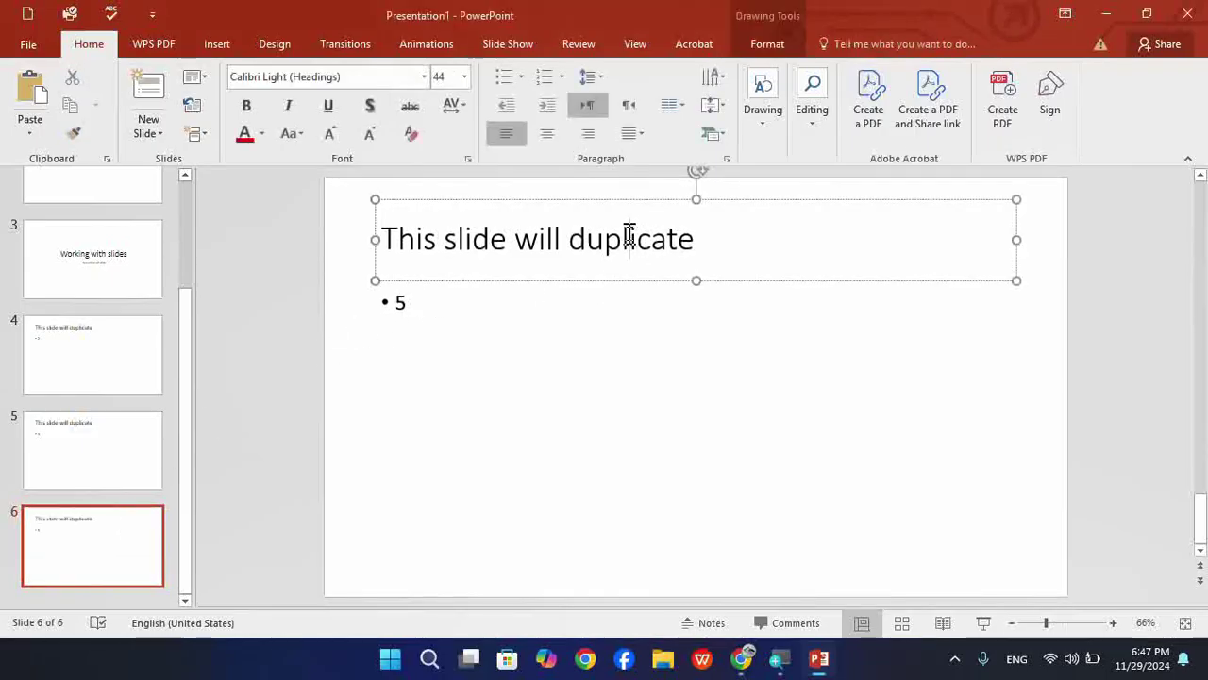
pyautogui.tripleClick(630, 236)
pyautogui.tripleClick(630, 238)
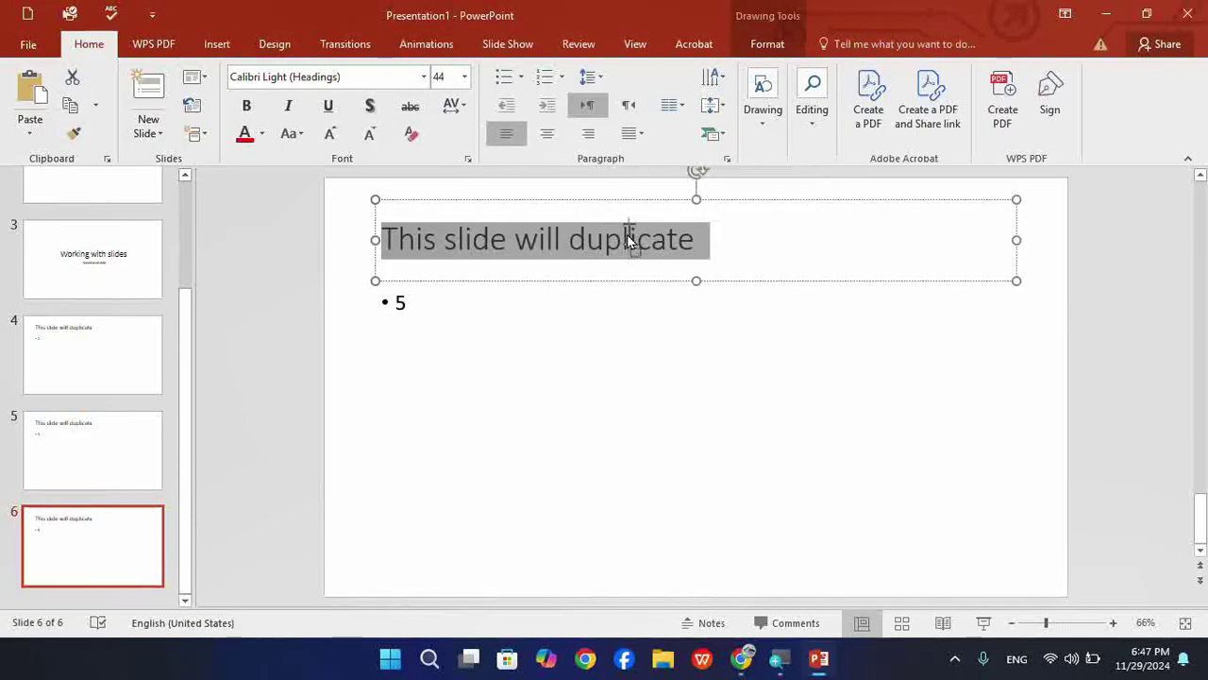
pyautogui.doubleClick(630, 238)
pyautogui.write('delete')
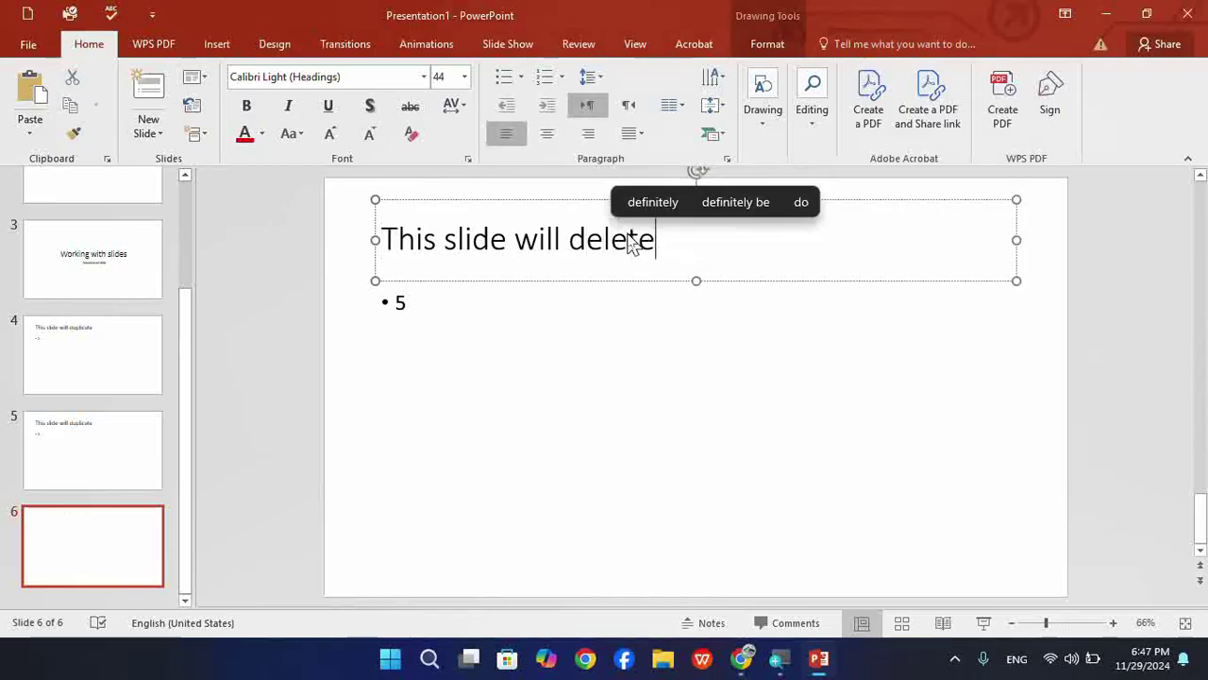
pyautogui.write('d')
# Step: Retitle slide 1 to 'This slide will deleted' as well, then jump to the last slide
pyautogui.scroll(2, 105, 302)
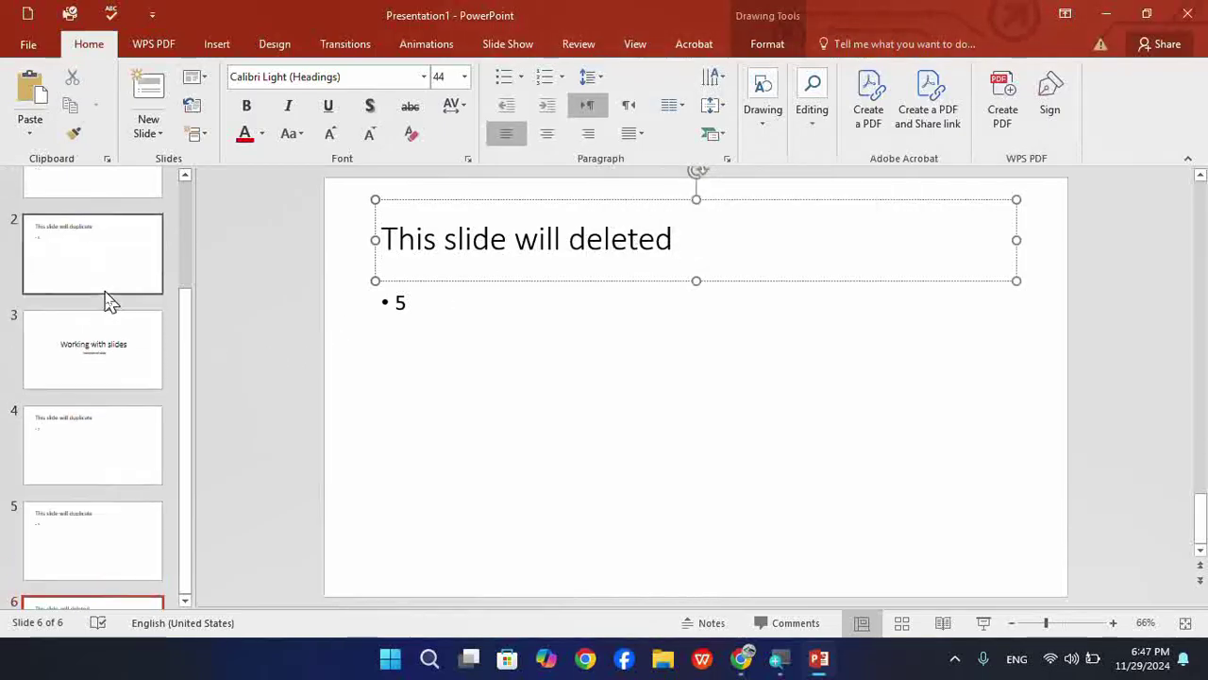
pyautogui.scroll(1, 102, 297)
pyautogui.click(102, 251)
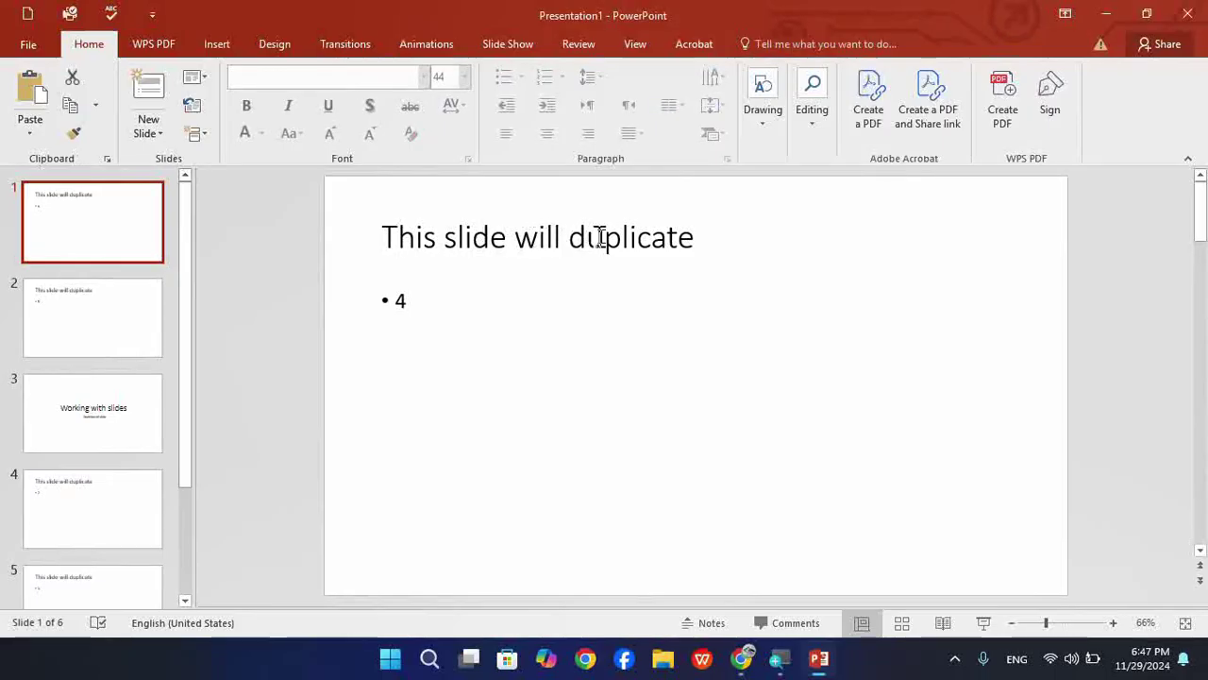
pyautogui.click(604, 237)
pyautogui.tripleClick(609, 241)
pyautogui.doubleClick(609, 241)
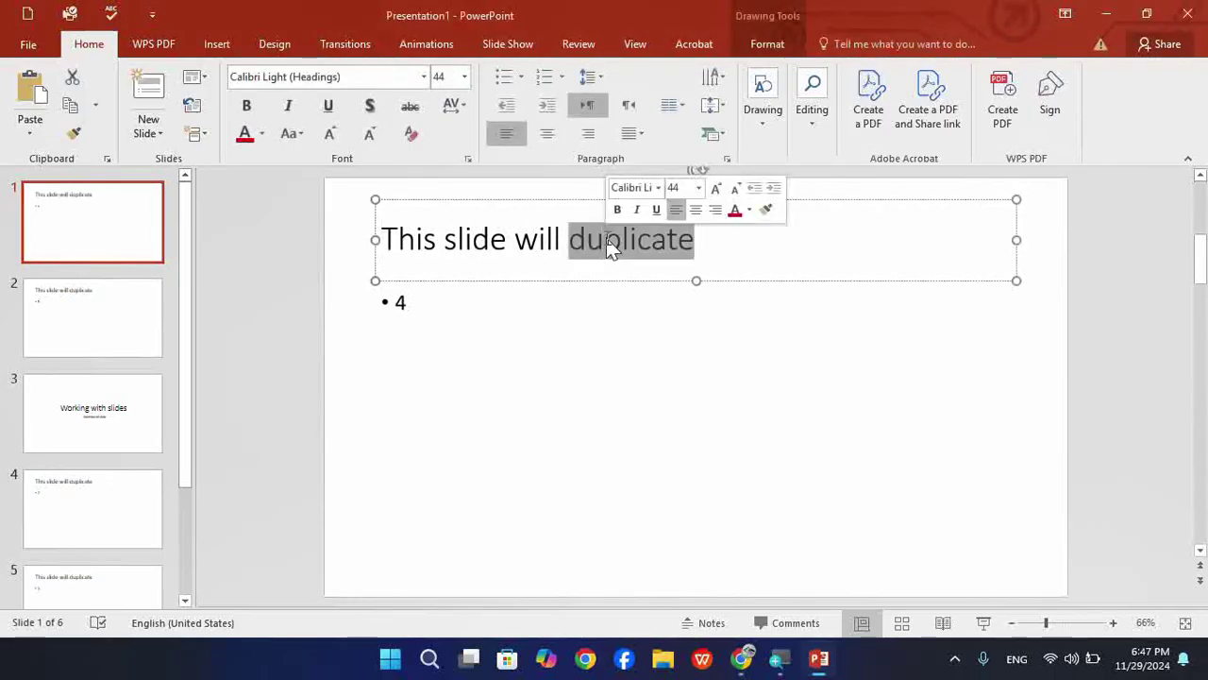
pyautogui.write('deleted')
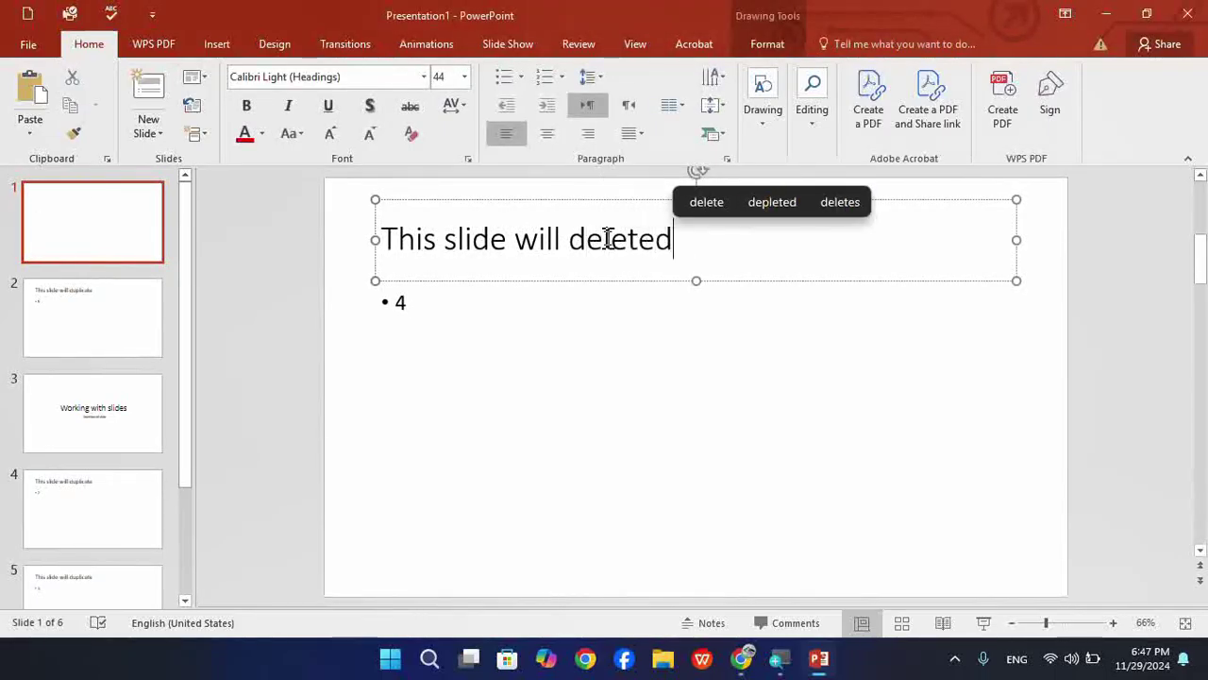
pyautogui.click(175, 257)
pyautogui.click(151, 251)
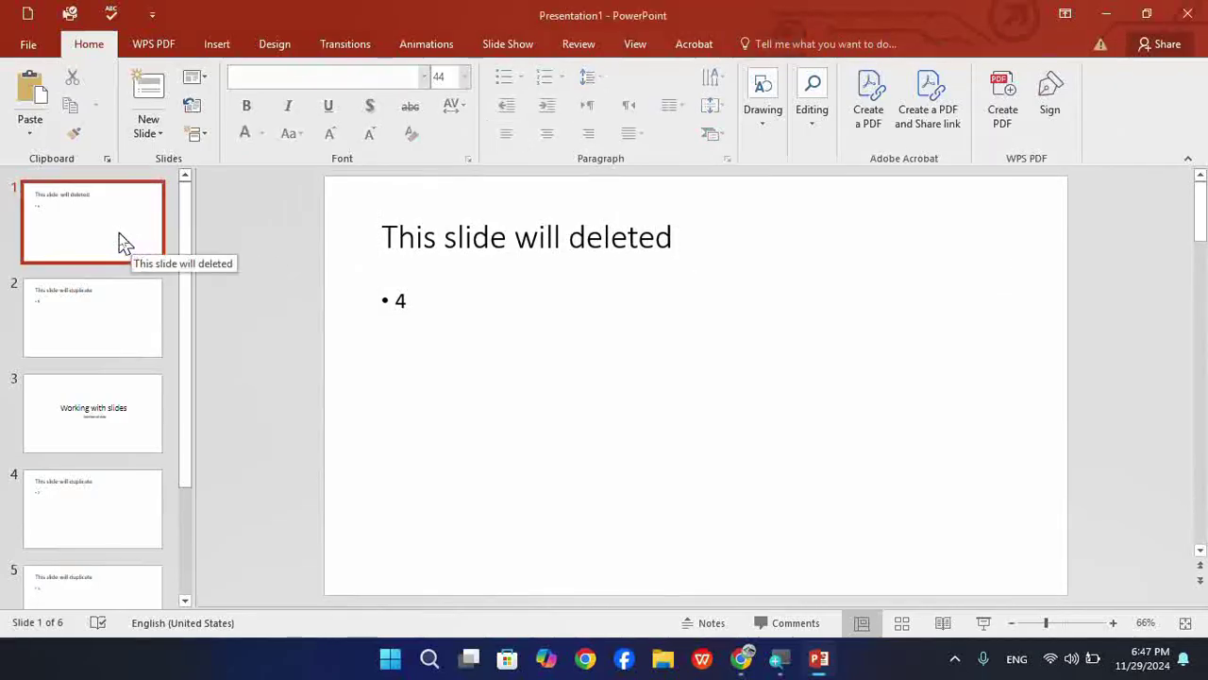
pyautogui.press('End')
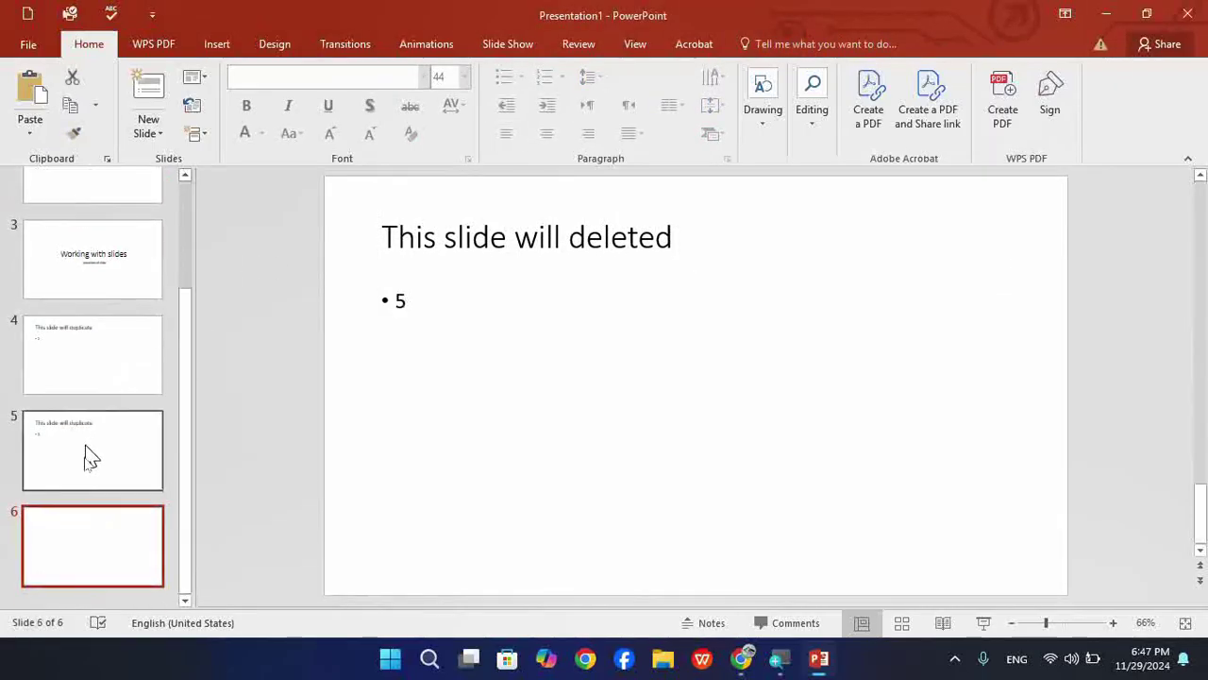
# Step: Select slides 1 and 6 together in the slide list and bring up their context menu
pyautogui.scroll(2, 92, 500)
pyautogui.scroll(1, 88, 472)
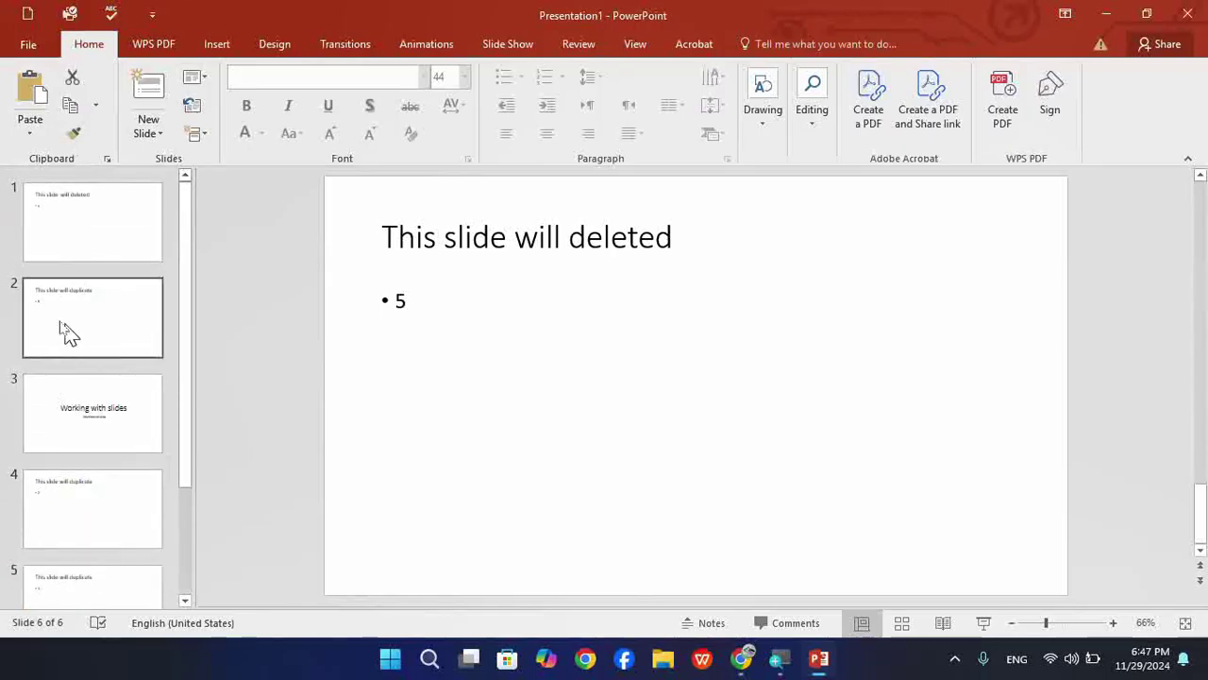
pyautogui.click(109, 255)
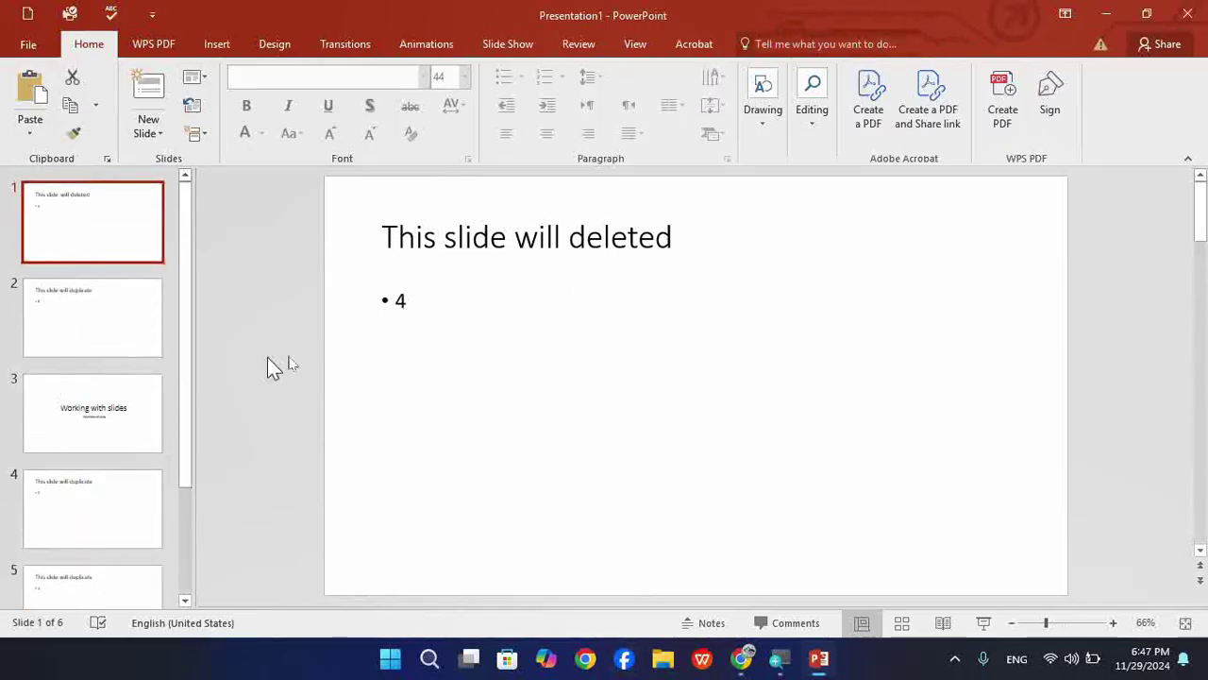
pyautogui.scroll(-2, 81, 411)
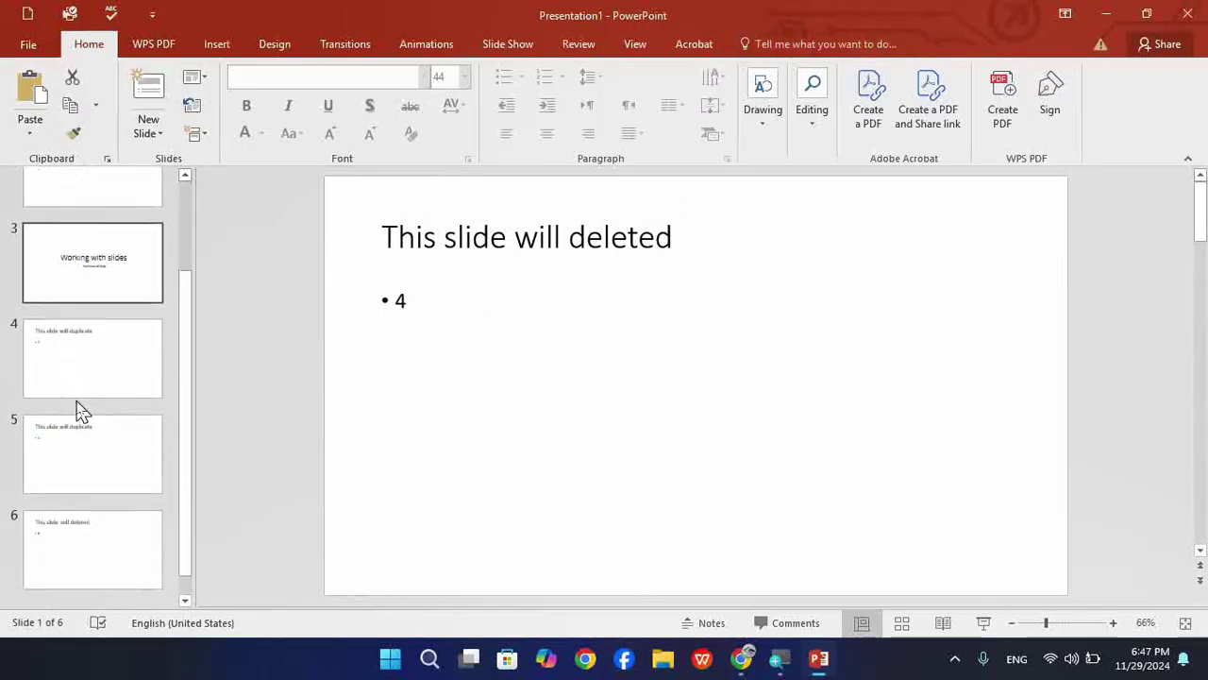
pyautogui.click(77, 559)
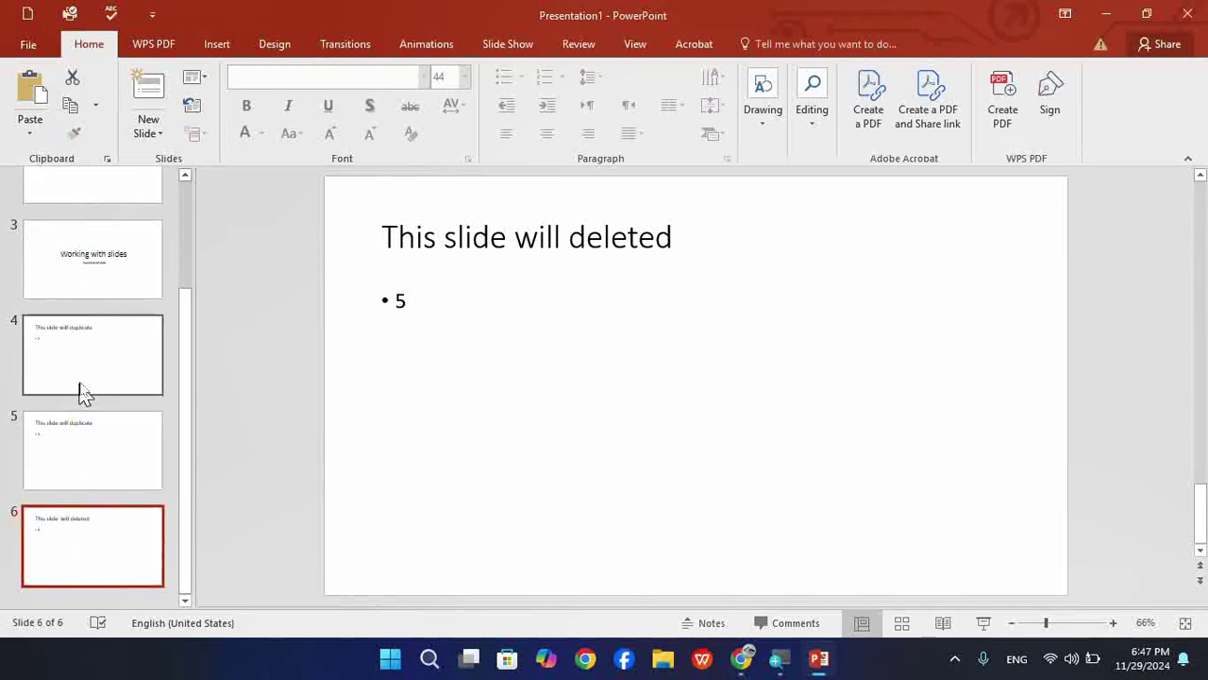
pyautogui.scroll(3, 81, 394)
pyautogui.moveTo(100, 242)
pyautogui.mouseDown()
pyautogui.moveTo(81, 451)
pyautogui.moveTo(102, 546)
pyautogui.moveTo(83, 557)
pyautogui.mouseUp()
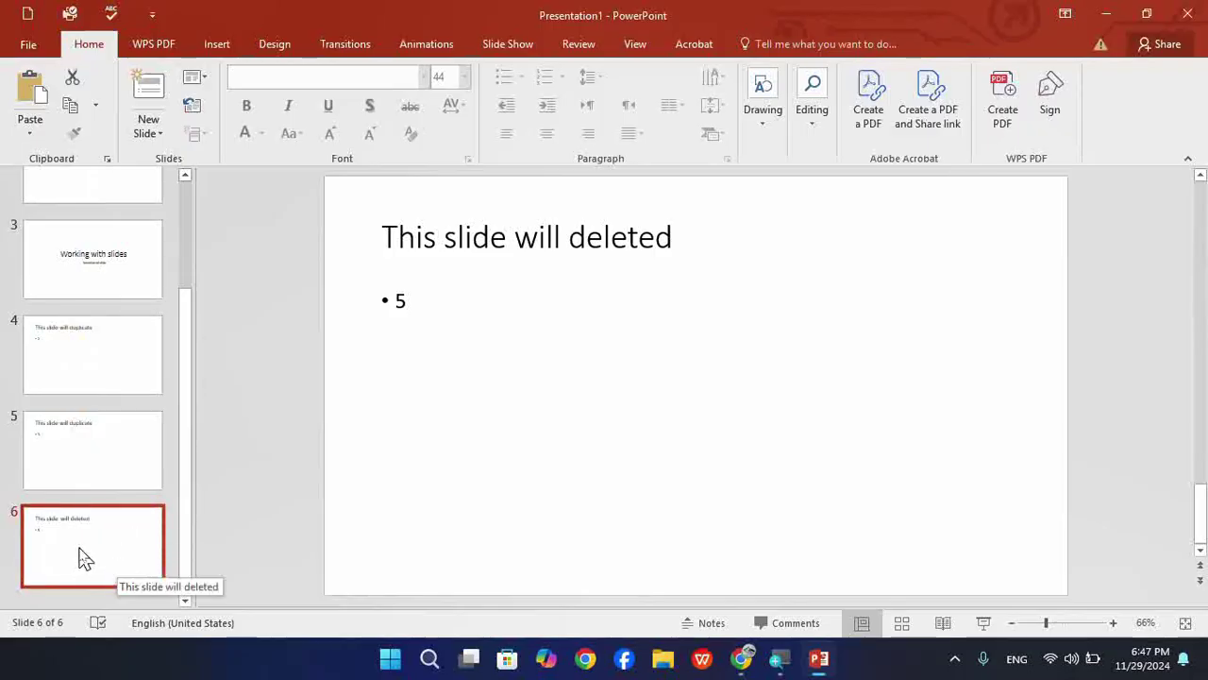
pyautogui.rightClick(83, 557)
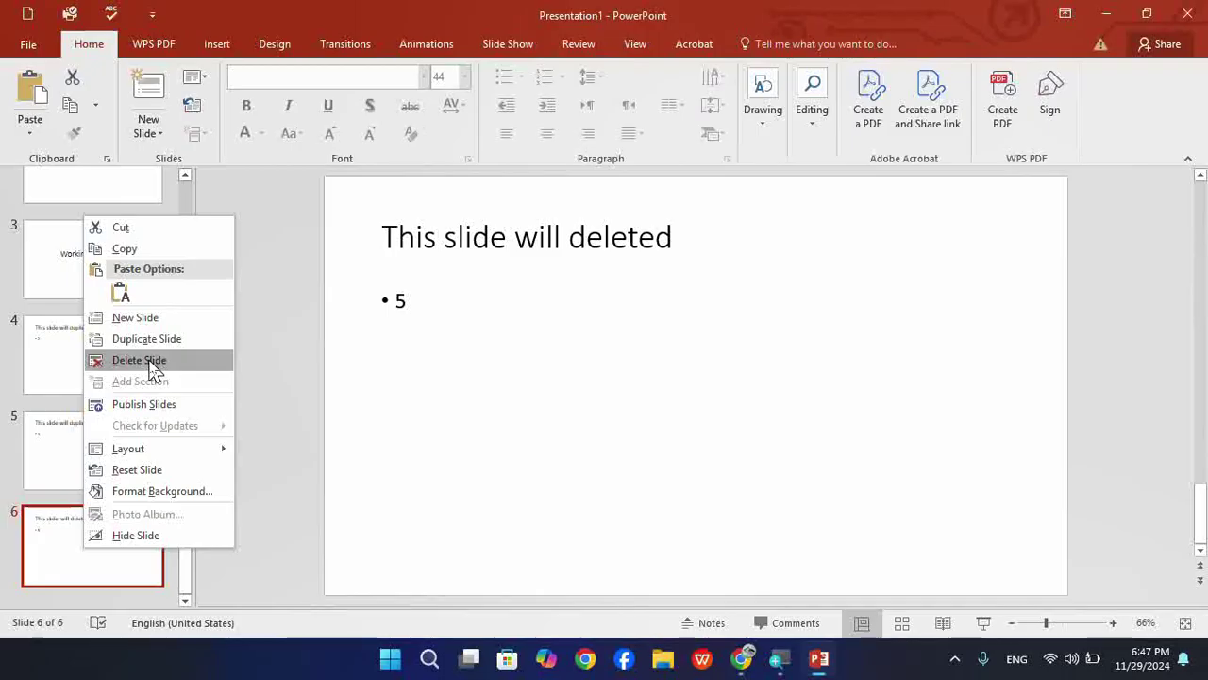
# Step: Delete both 'This slide will deleted' slides, then review the four remaining slides one by one
pyautogui.click(154, 367)
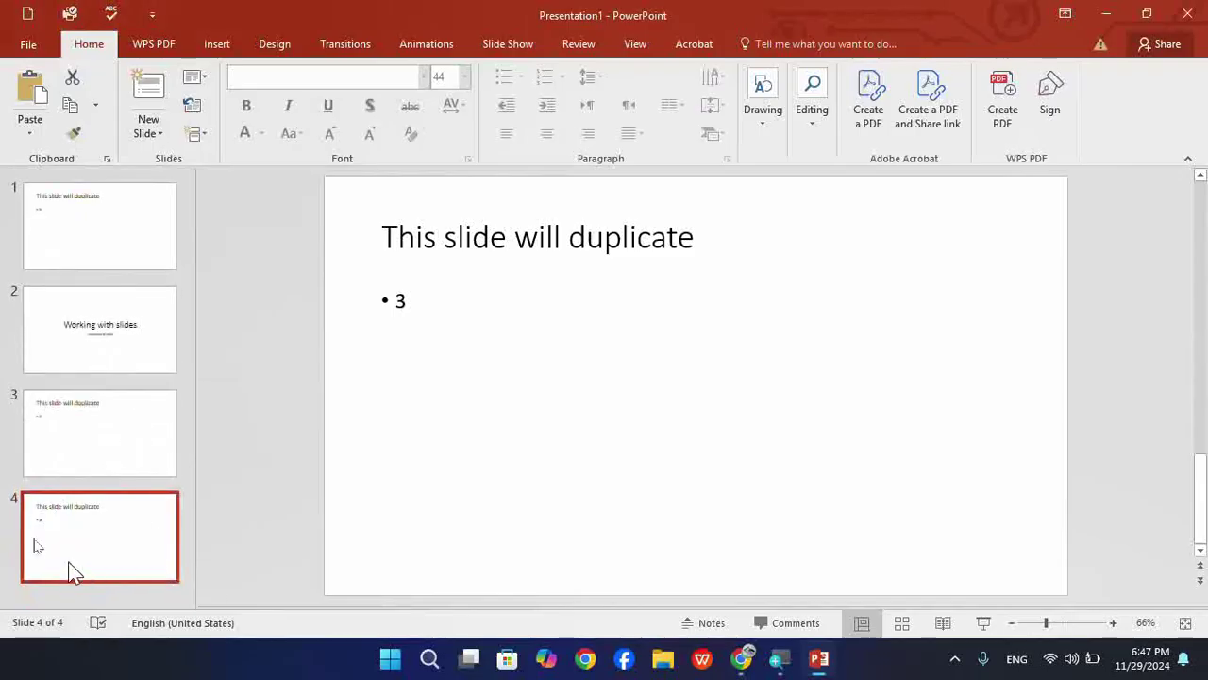
pyautogui.click(100, 234)
pyautogui.click(104, 330)
pyautogui.click(107, 436)
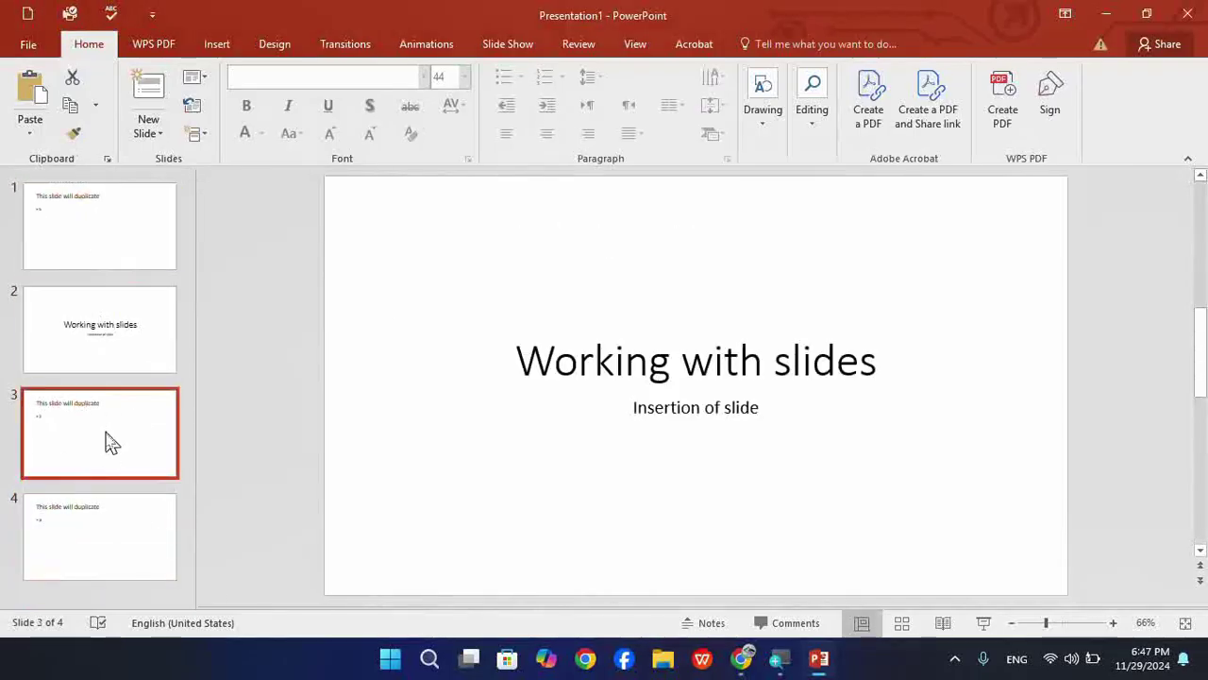
pyautogui.click(104, 525)
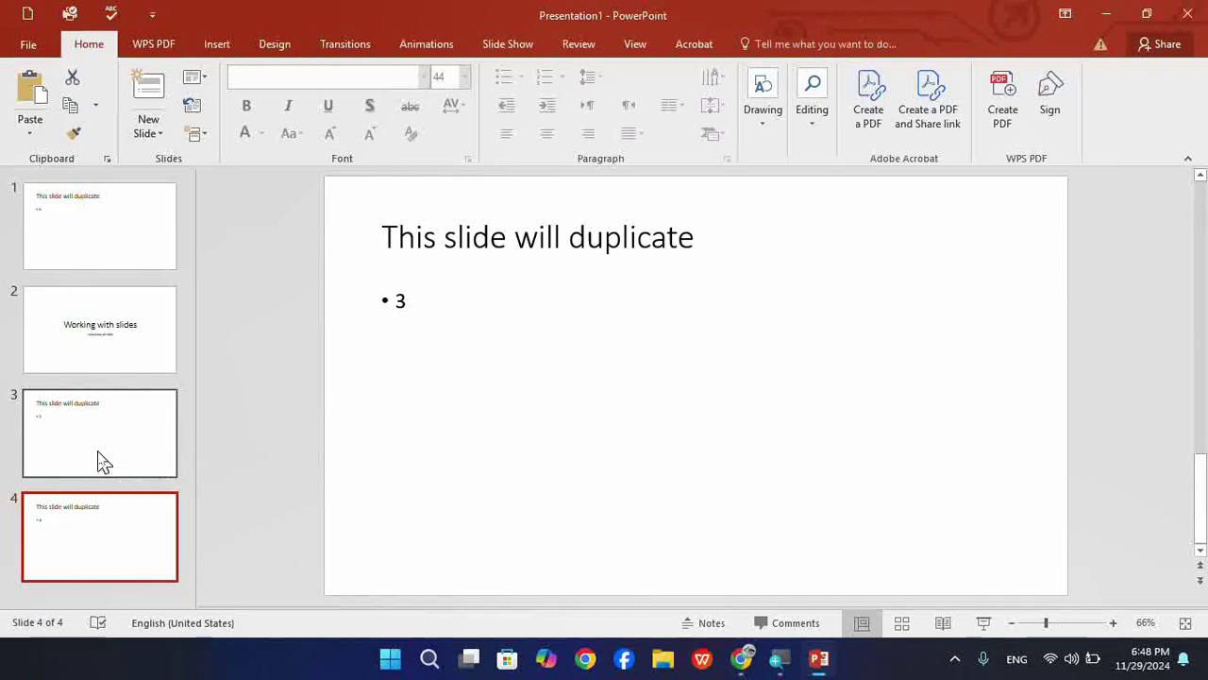
# Step: Select all four remaining slides with Ctrl+A and delete them, then open the screen recorder's controls
pyautogui.hotkey('ctrl', 'a')
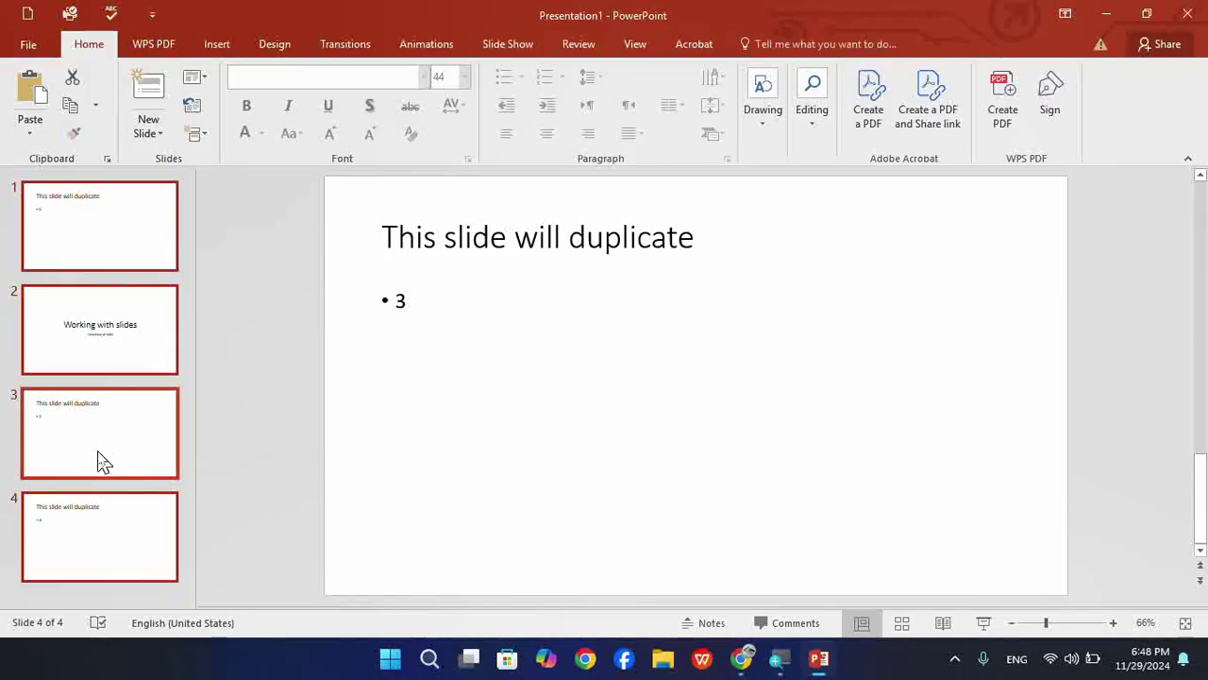
pyautogui.click(217, 427)
pyautogui.click(118, 351)
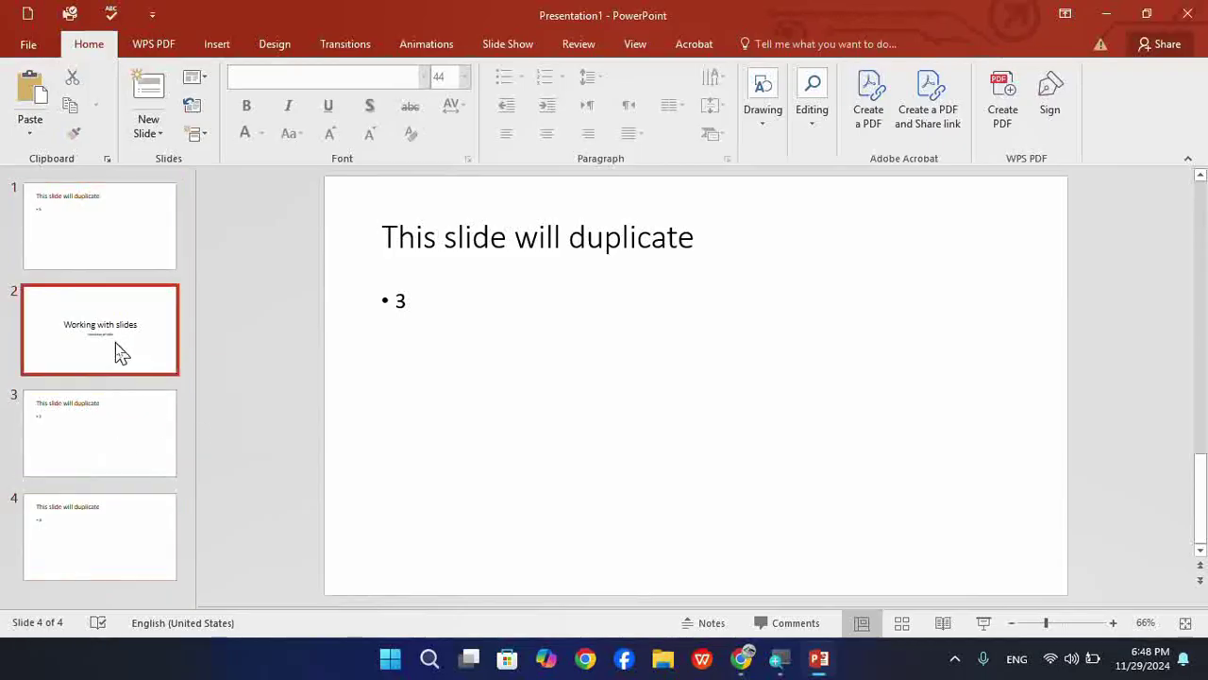
pyautogui.rightClick(120, 353)
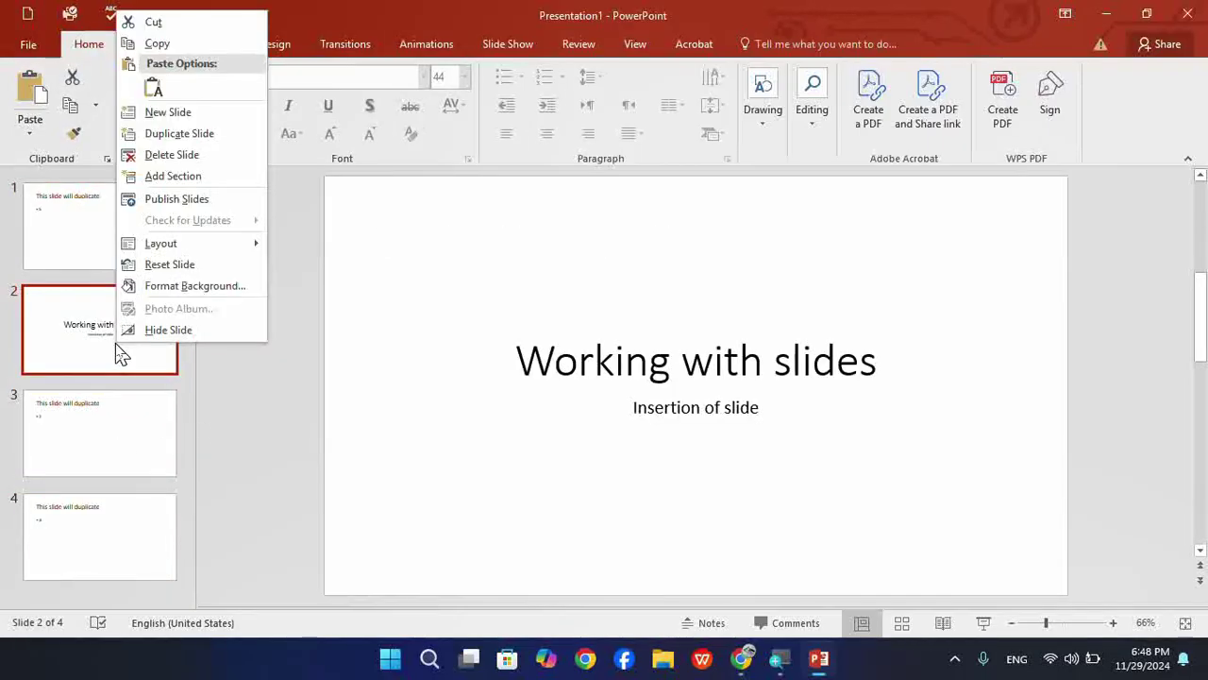
pyautogui.click(238, 396)
pyautogui.hotkey('ctrl', 'a')
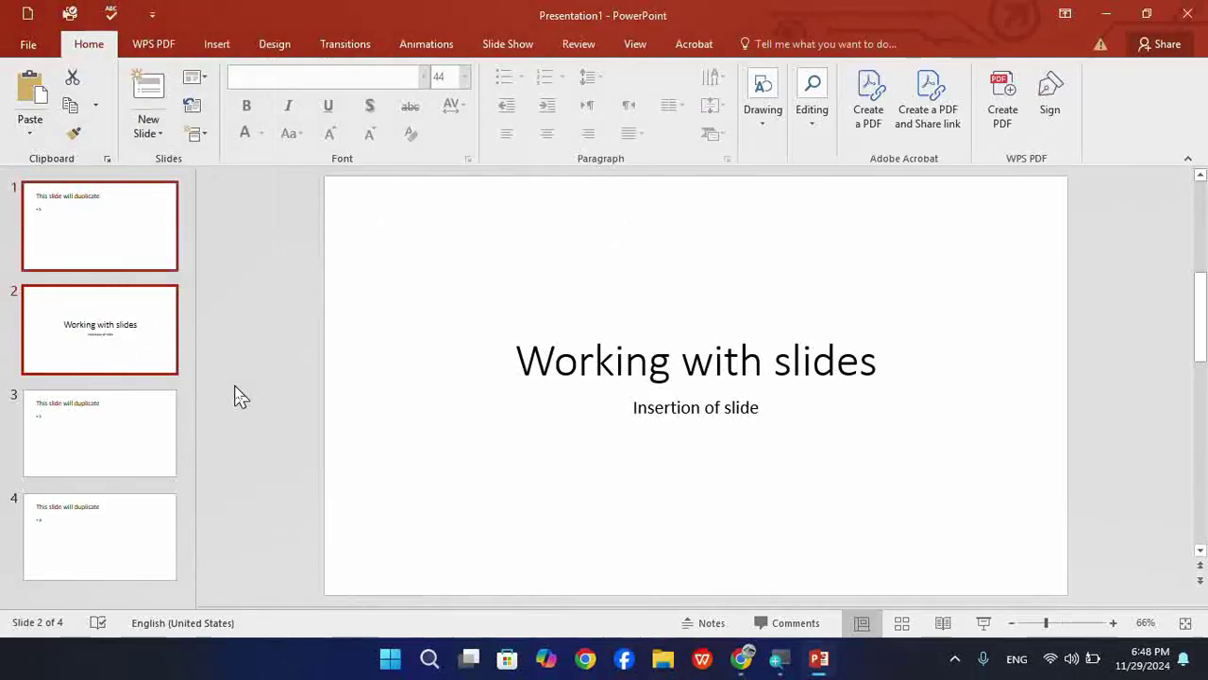
pyautogui.rightClick(97, 331)
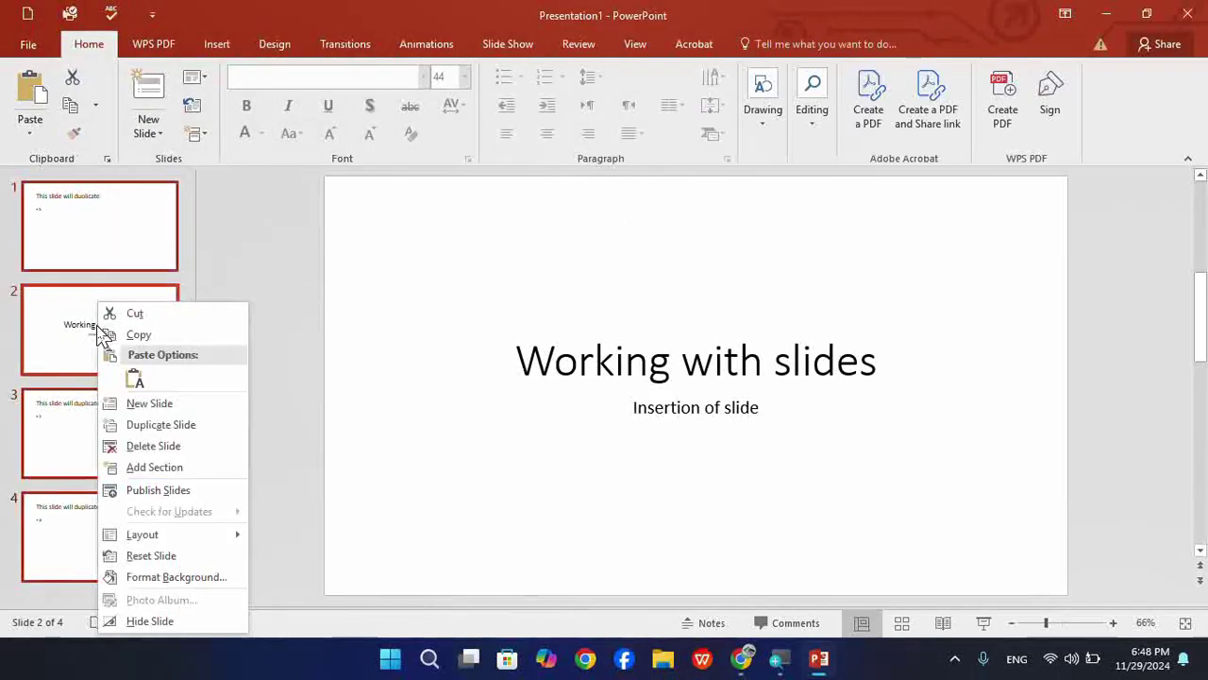
pyautogui.click(153, 445)
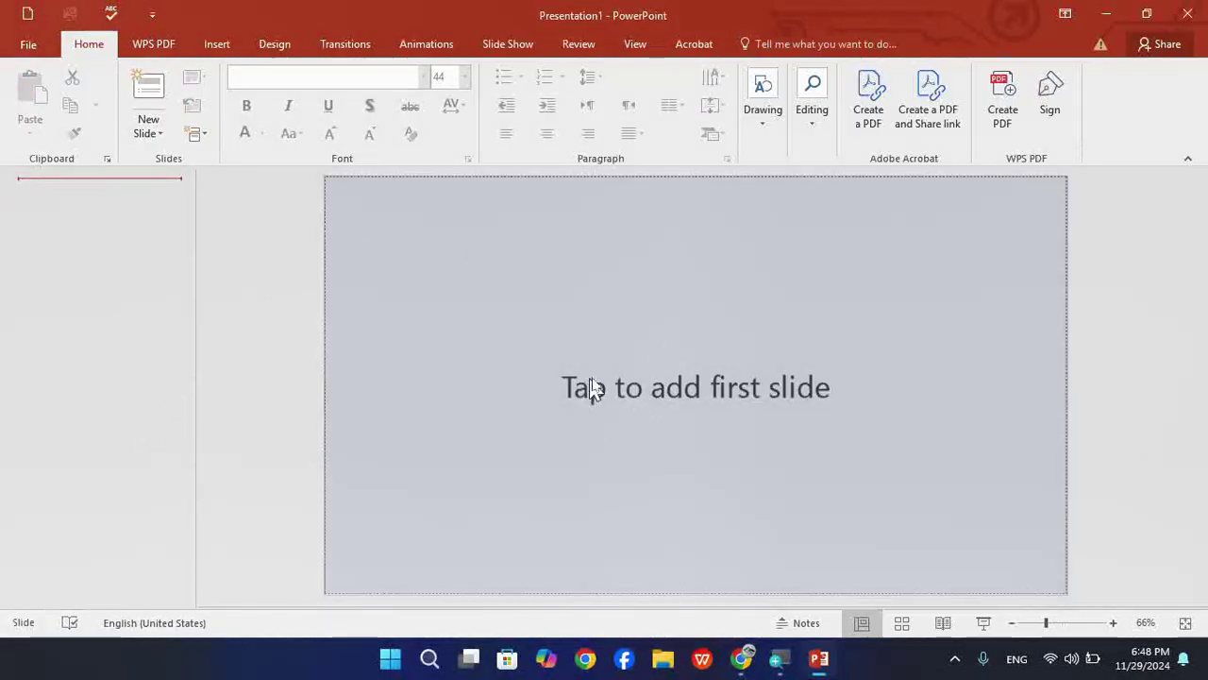
pyautogui.click(955, 662)
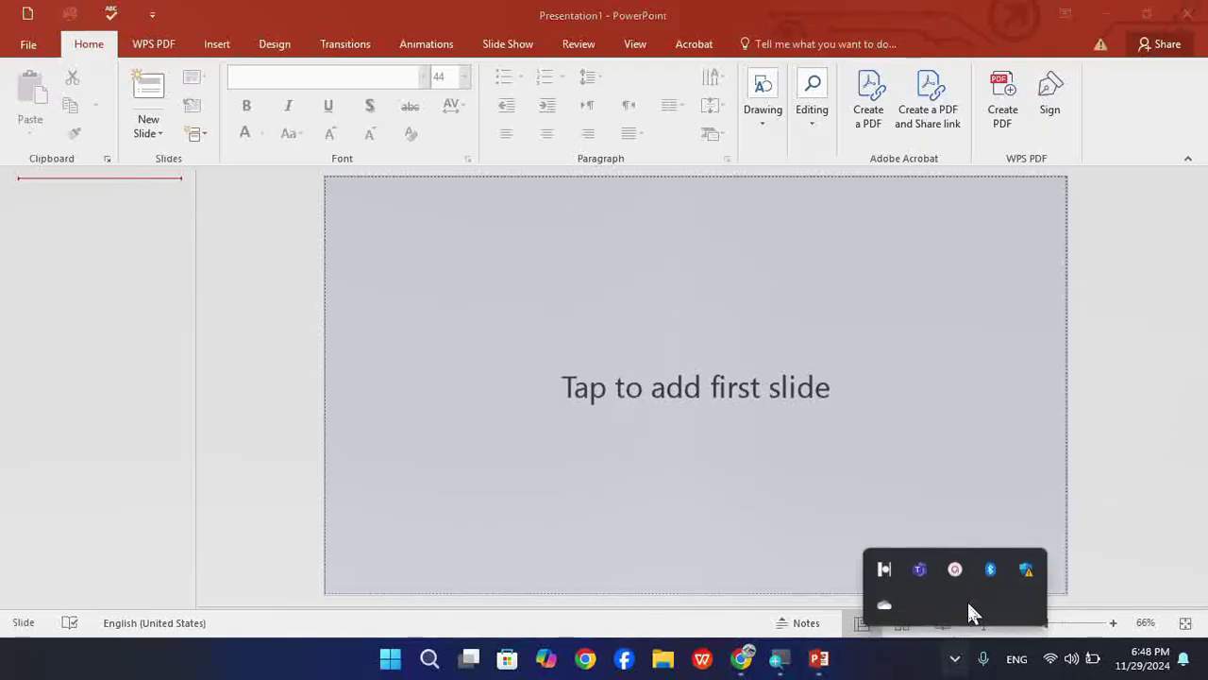
pyautogui.click(955, 569)
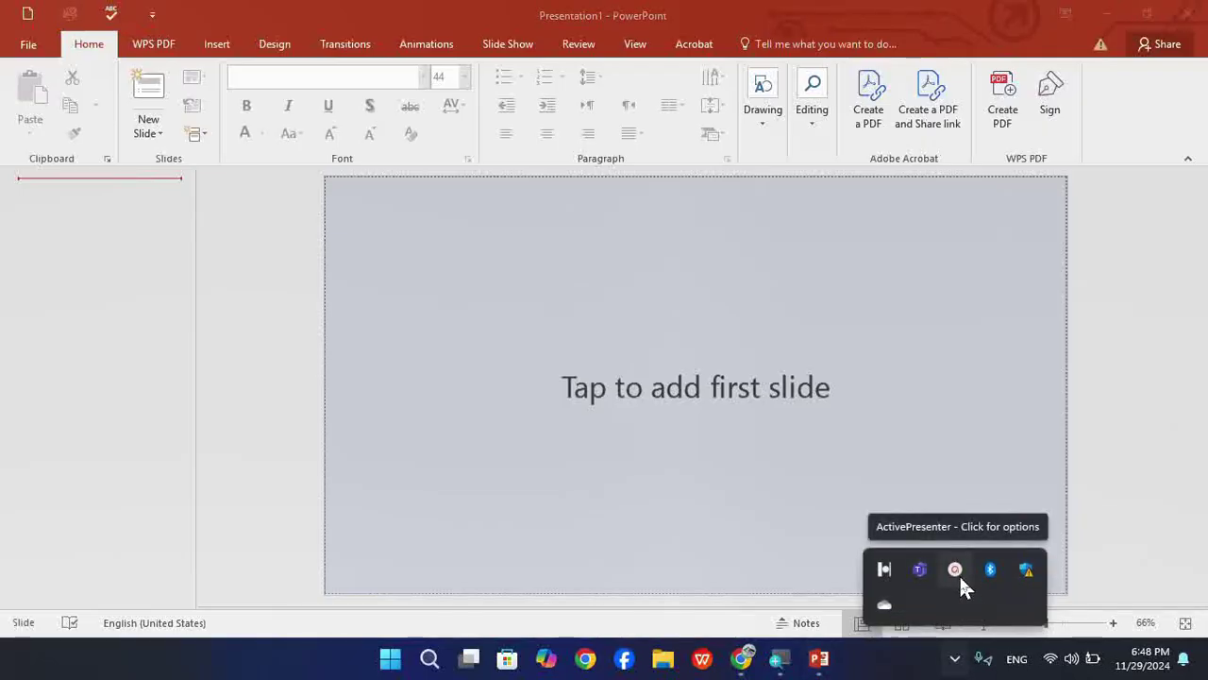